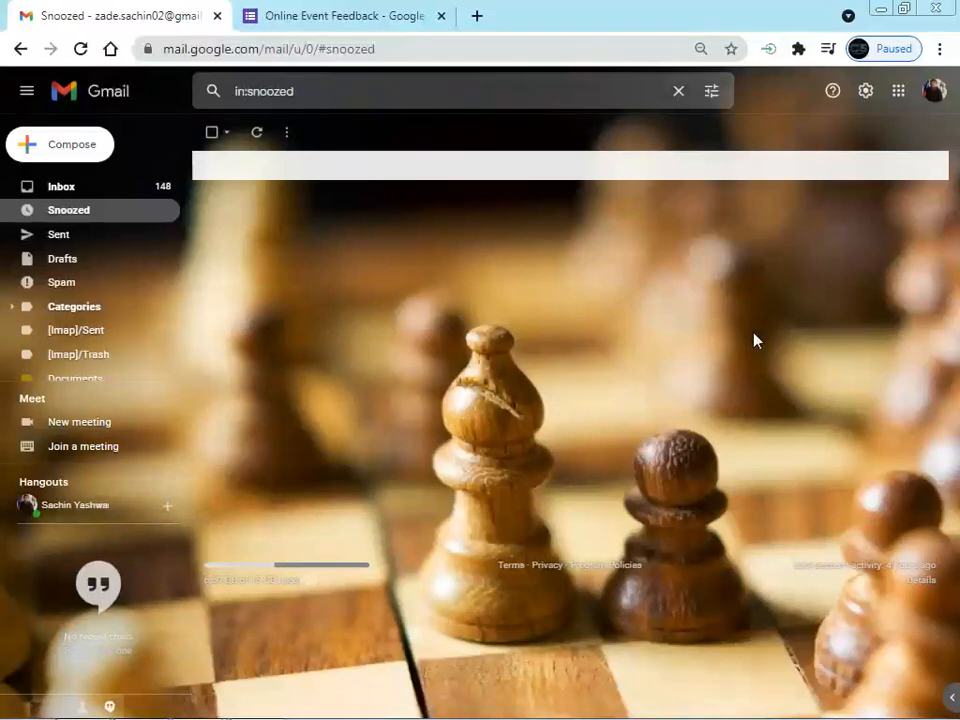
# Switch to the Online Event Feedback form and scroll through its header image, title and questions
pyautogui.click(325, 17)
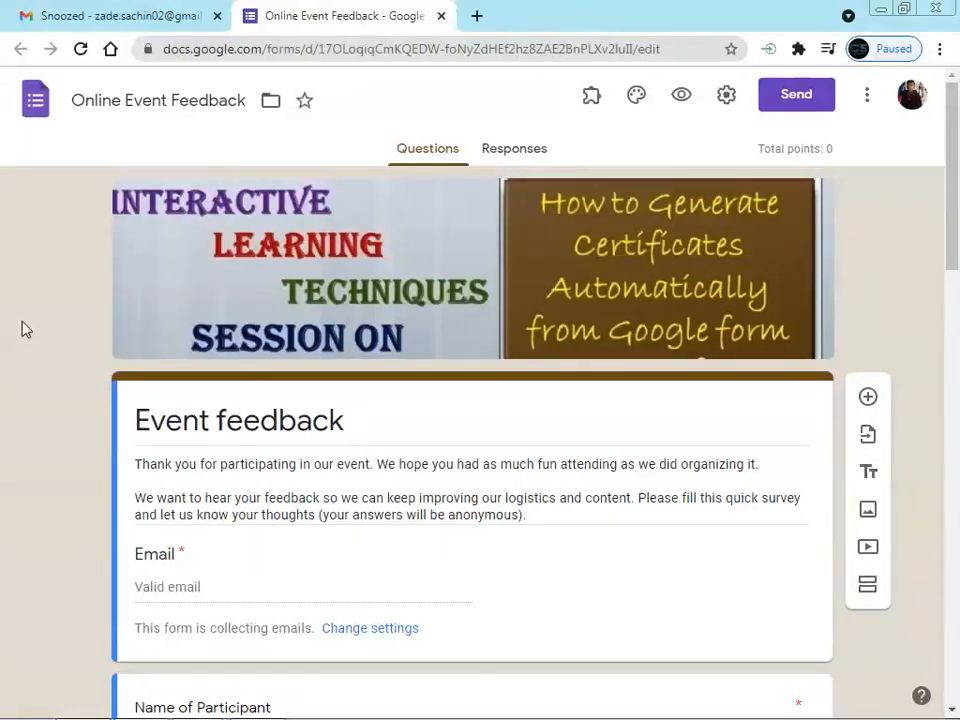
pyautogui.scroll(-1, 27, 327)
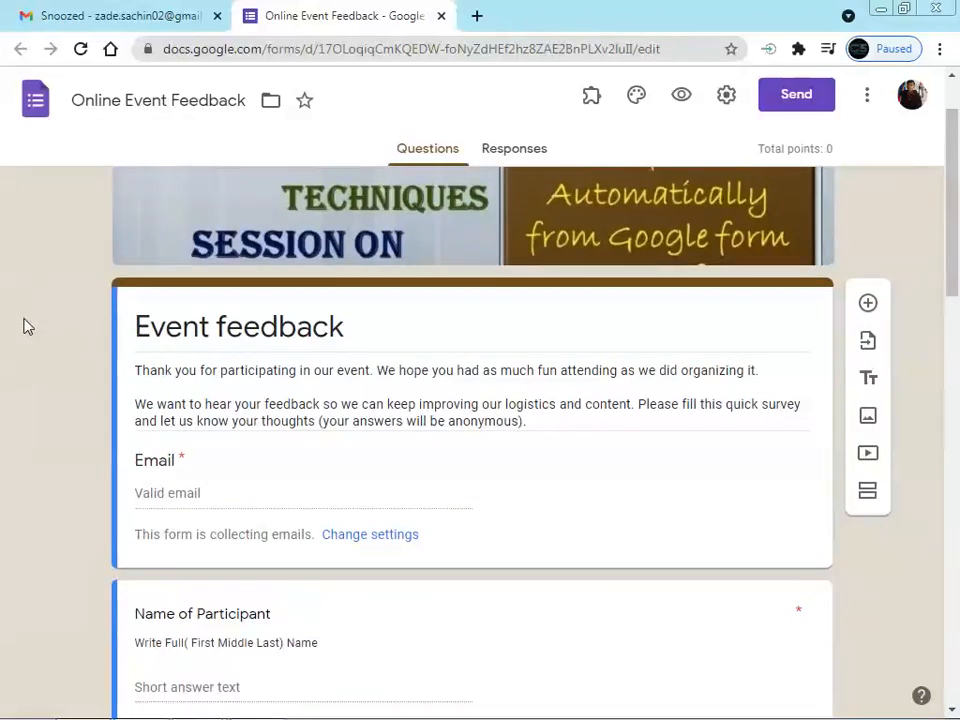
pyautogui.scroll(1, 27, 327)
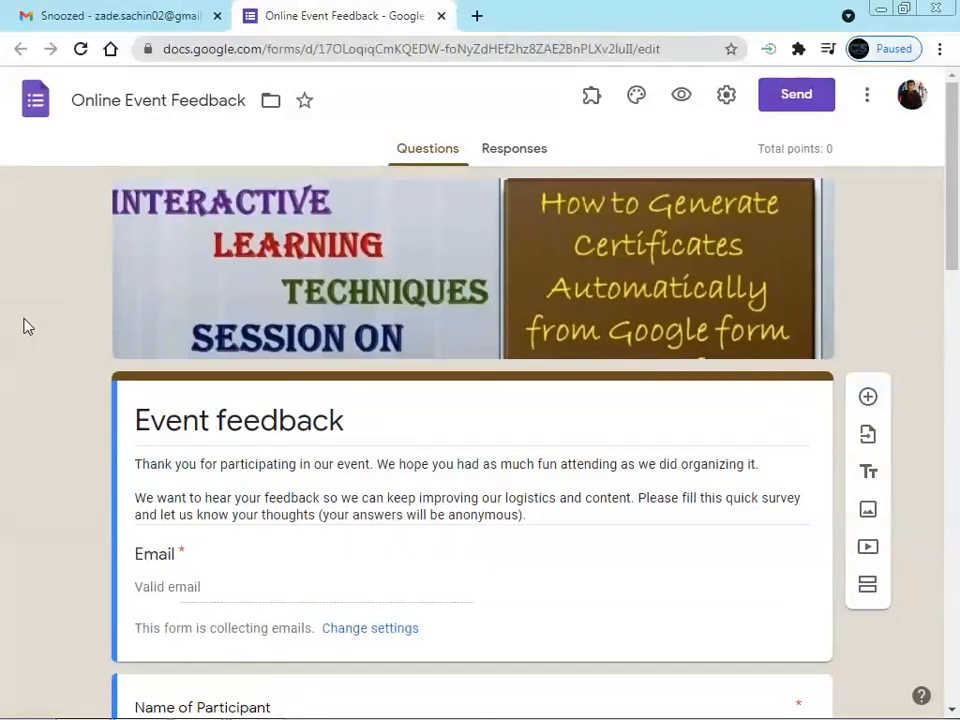
pyautogui.scroll(-3, 27, 327)
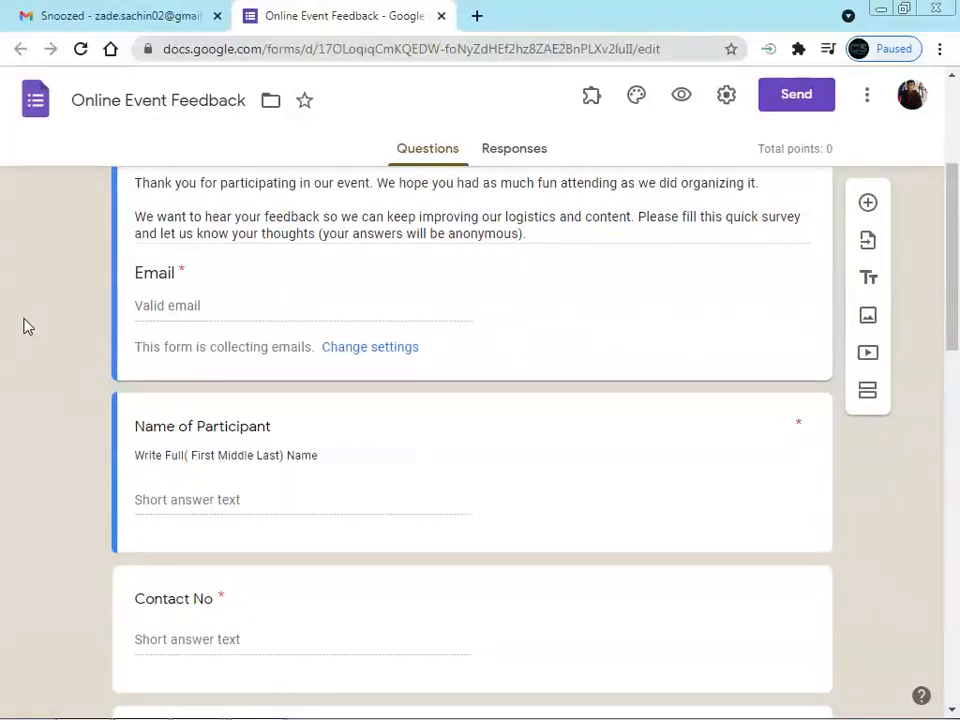
pyautogui.scroll(3, 27, 327)
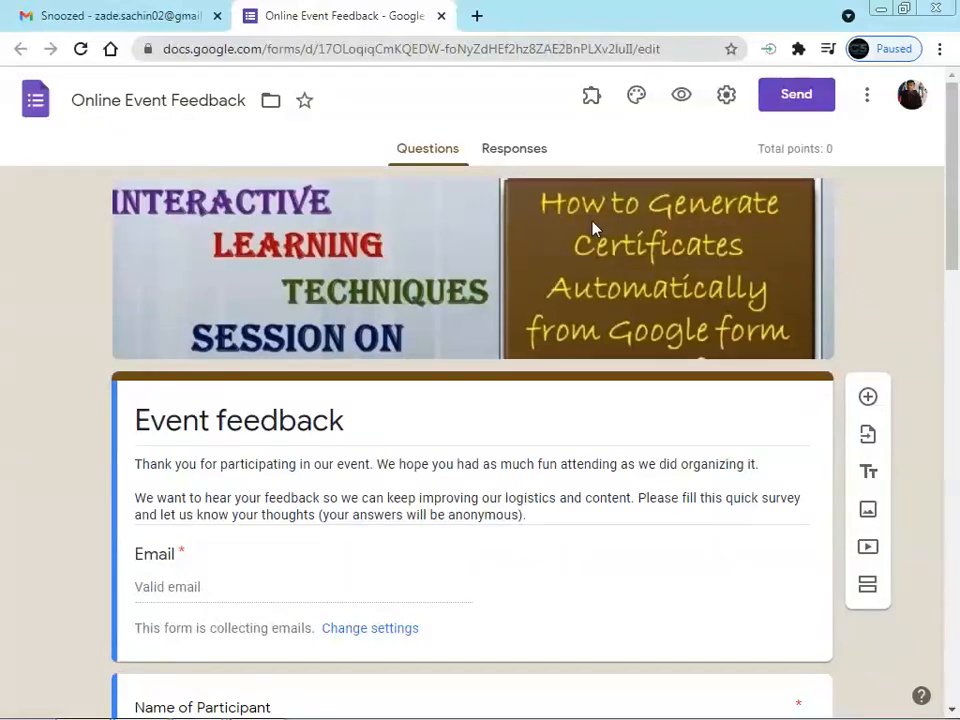
pyautogui.scroll(-2, 590, 228)
pyautogui.scroll(2, 585, 227)
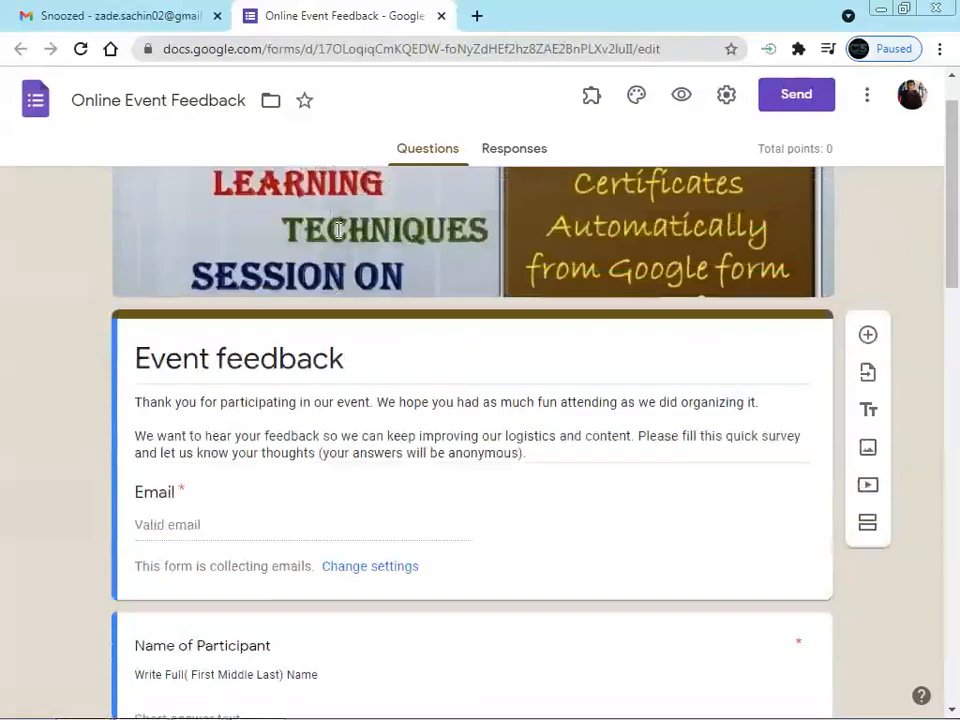
pyautogui.click(641, 101)
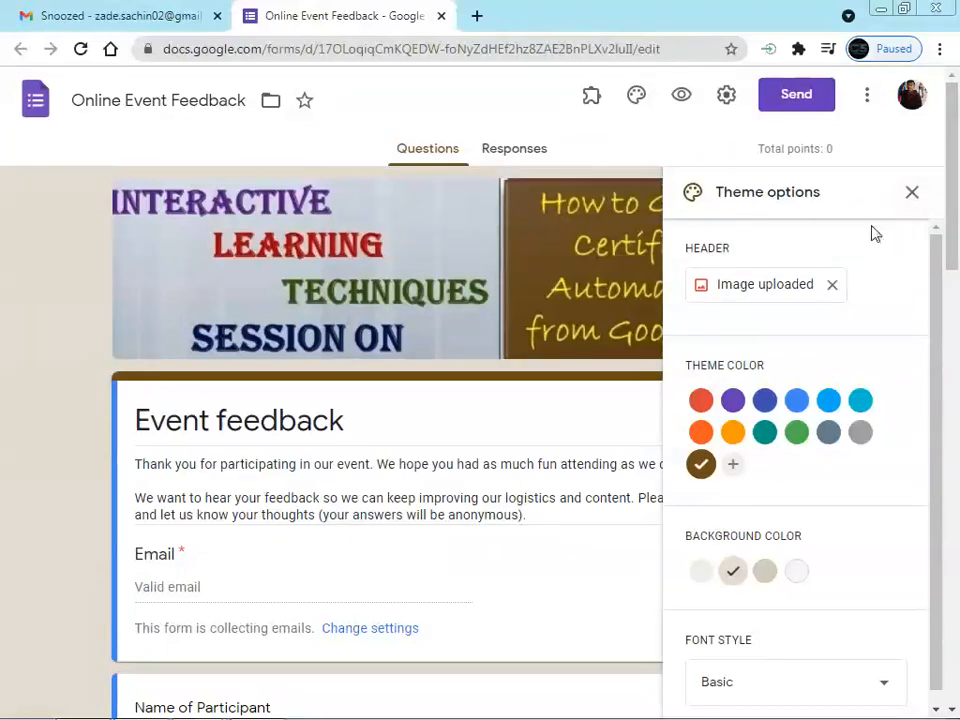
pyautogui.click(911, 192)
pyautogui.scroll(-1, 186, 300)
pyautogui.scroll(2, 186, 300)
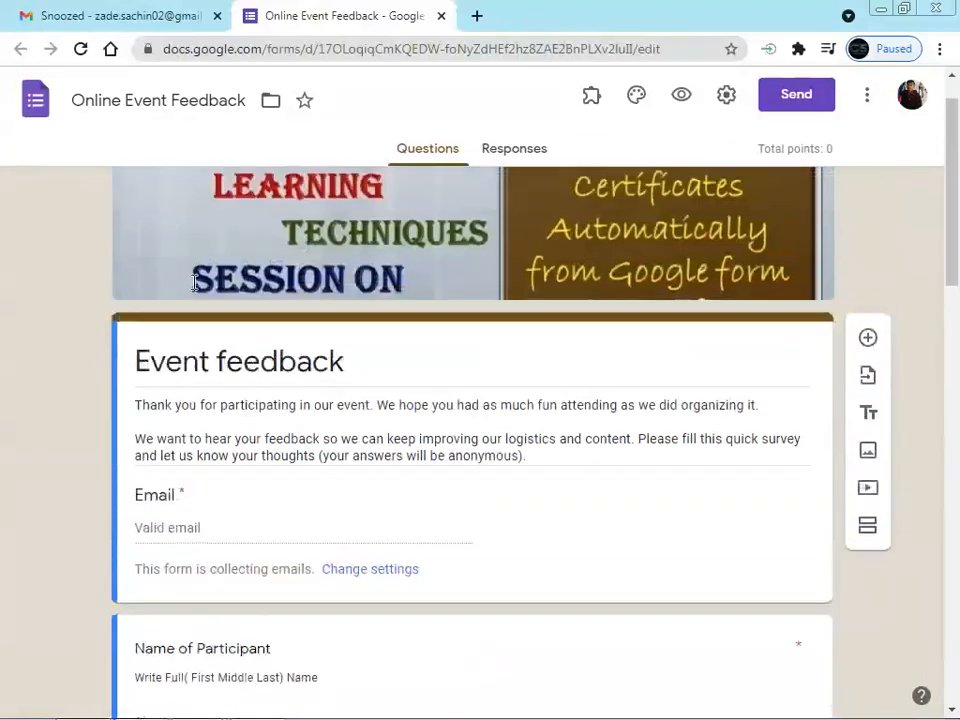
pyautogui.tripleClick(249, 425)
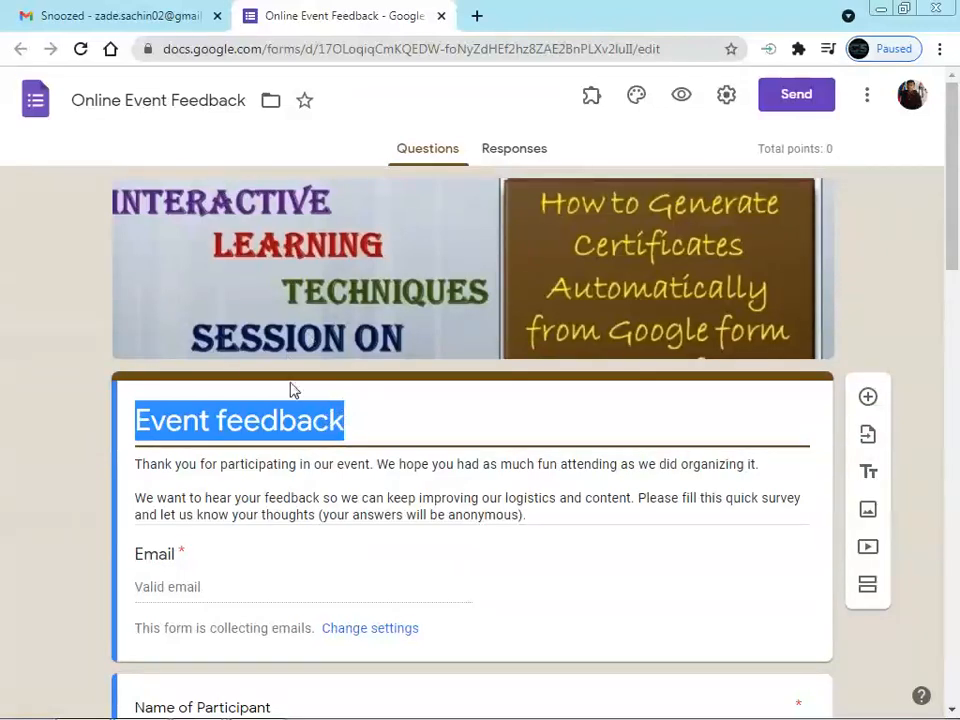
pyautogui.scroll(-1, 370, 401)
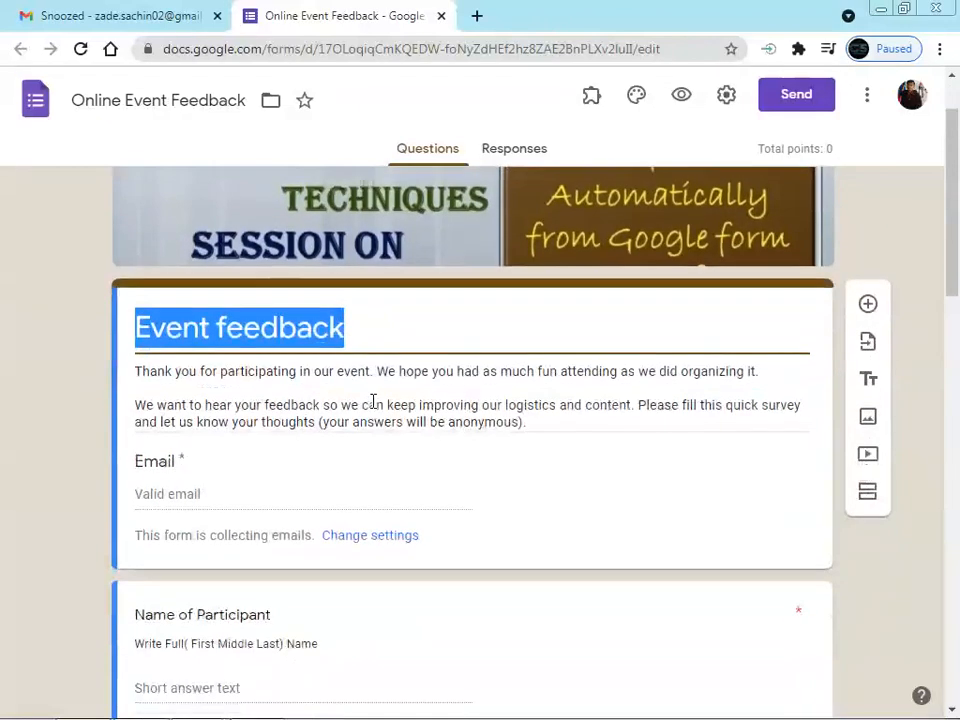
pyautogui.scroll(-1, 174, 316)
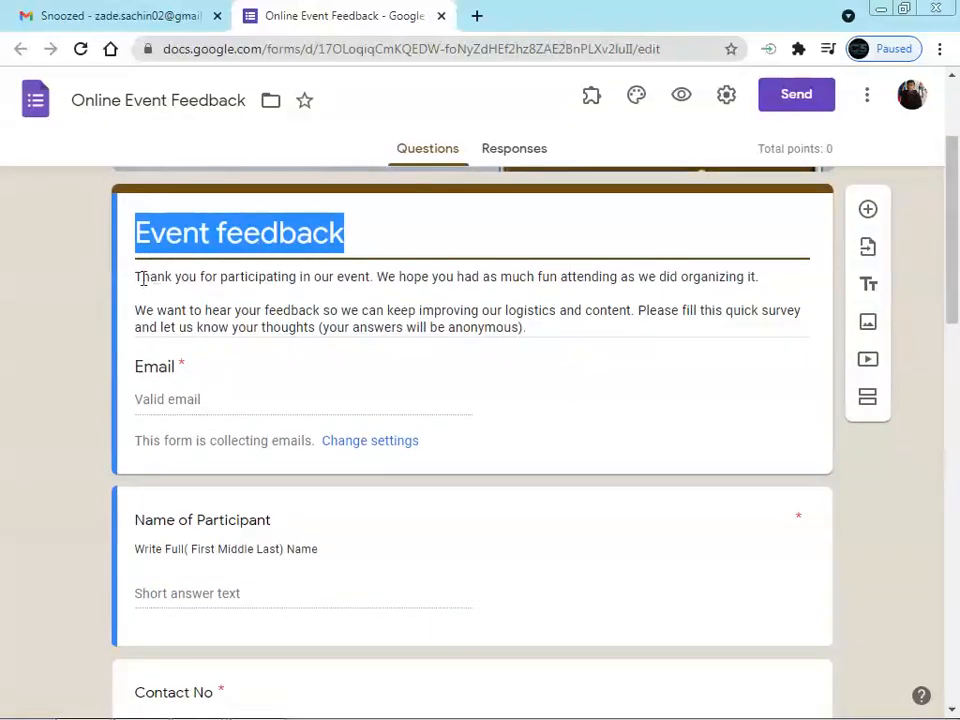
pyautogui.tripleClick(552, 330)
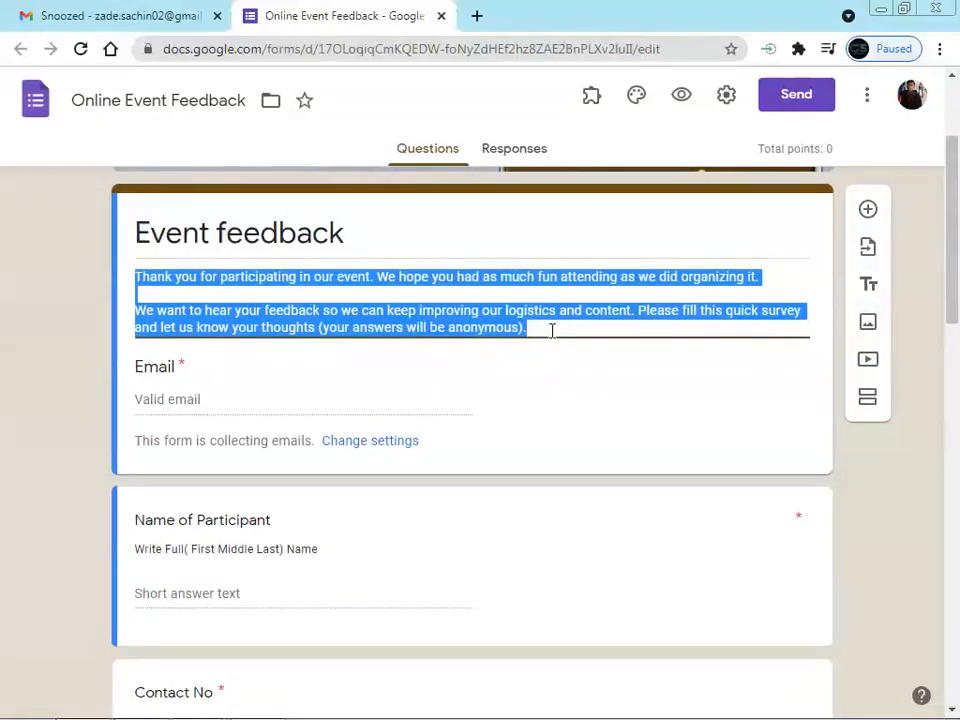
pyautogui.scroll(-1, 551, 334)
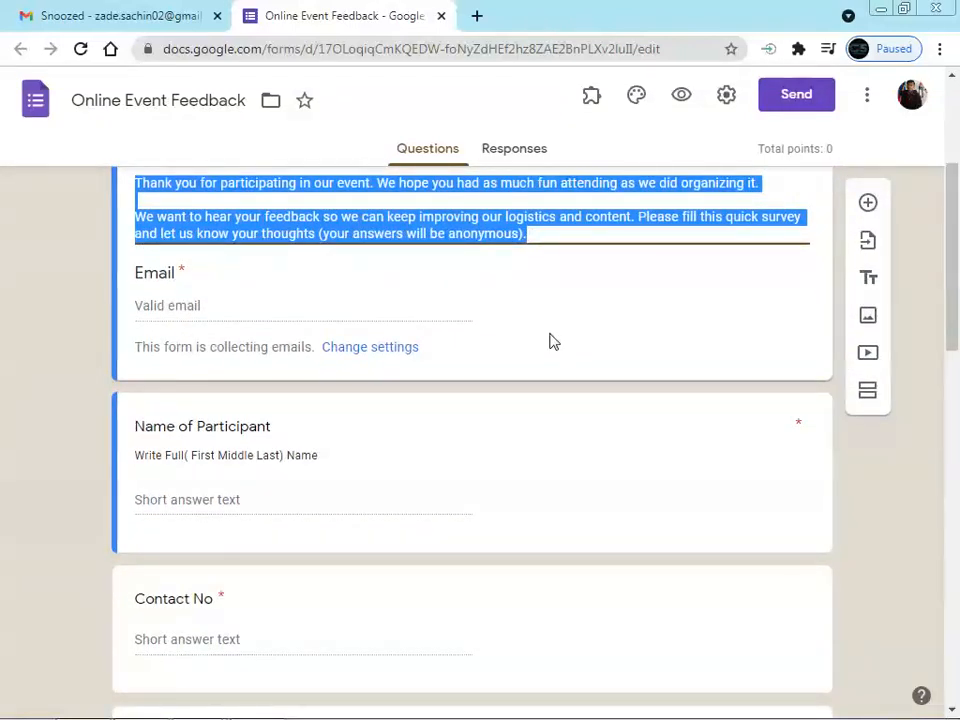
pyautogui.scroll(-1, 550, 336)
pyautogui.scroll(1, 549, 332)
# Save settings with Collect emails on, then check the Name of Participant question's Description option
pyautogui.click(727, 98)
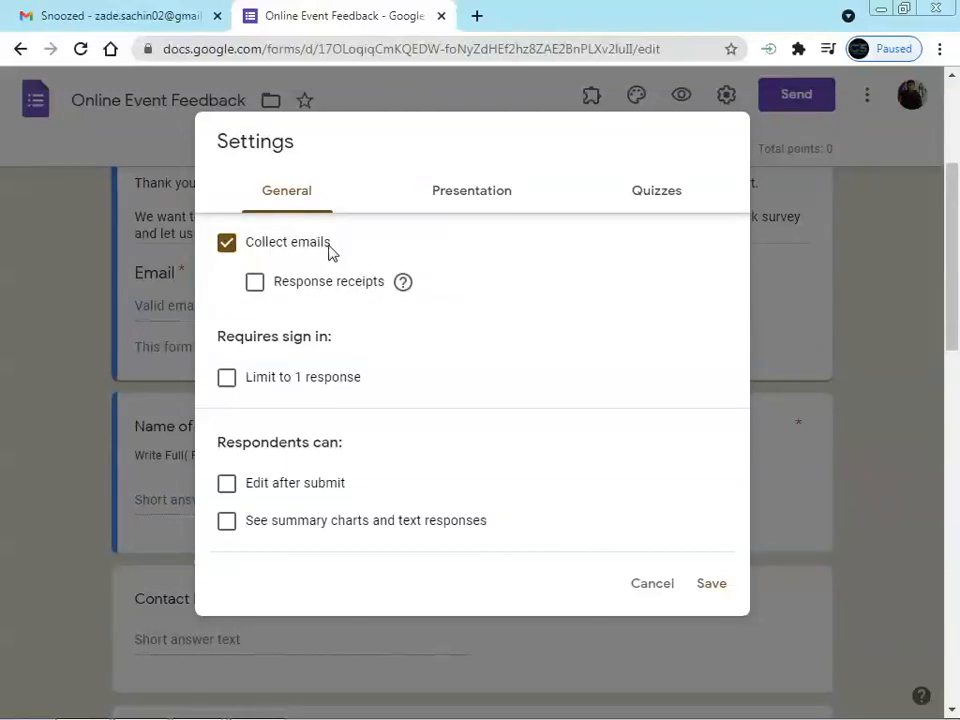
pyautogui.click(714, 588)
pyautogui.scroll(-1, 525, 503)
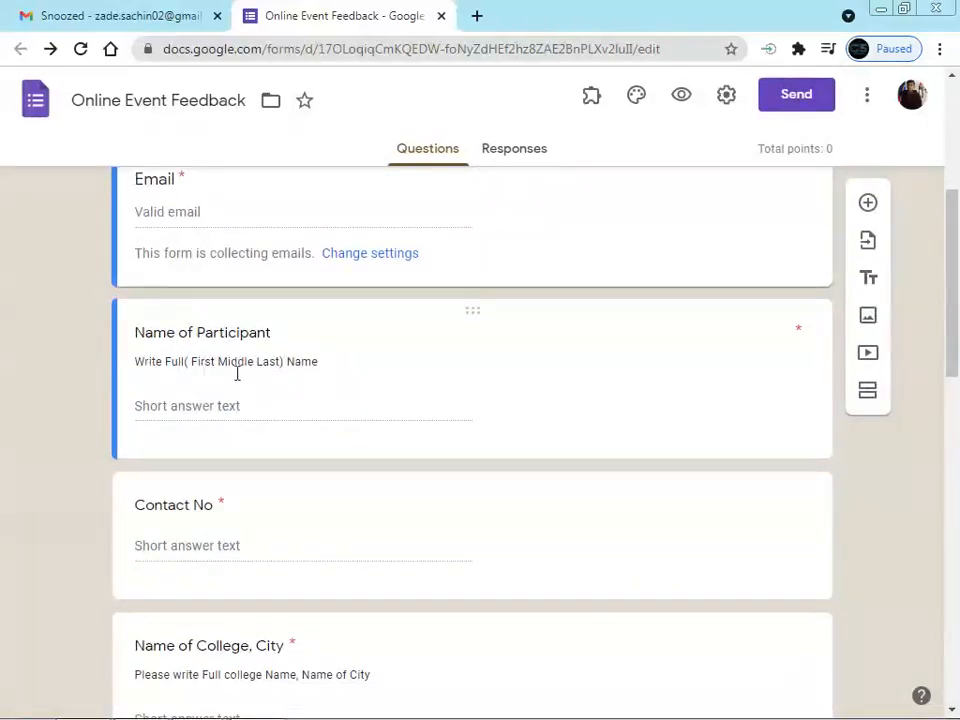
pyautogui.click(700, 400)
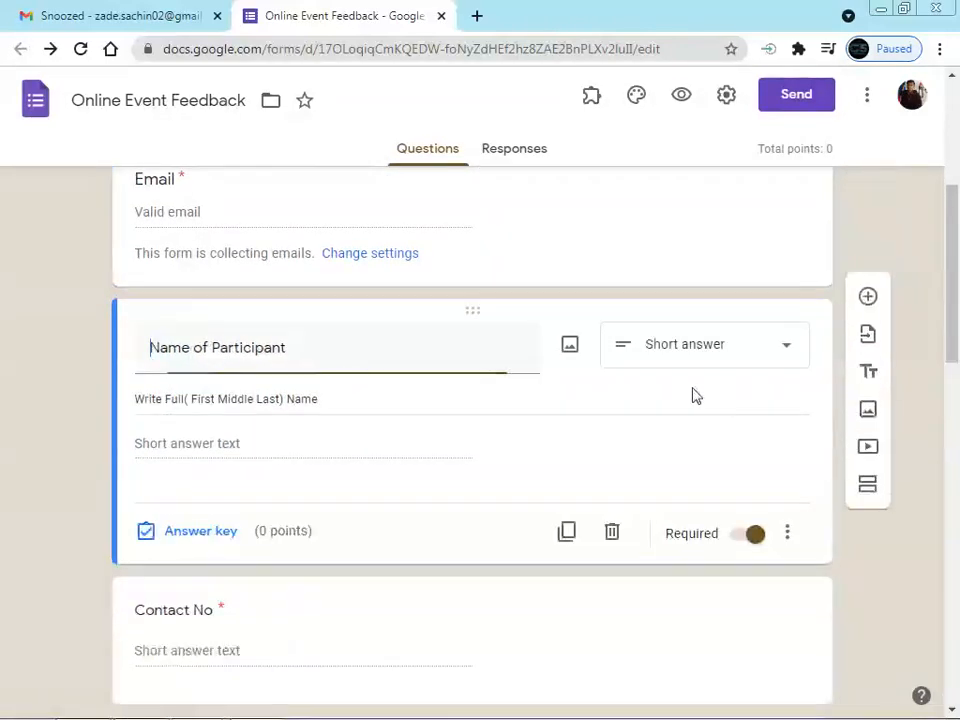
pyautogui.click(789, 540)
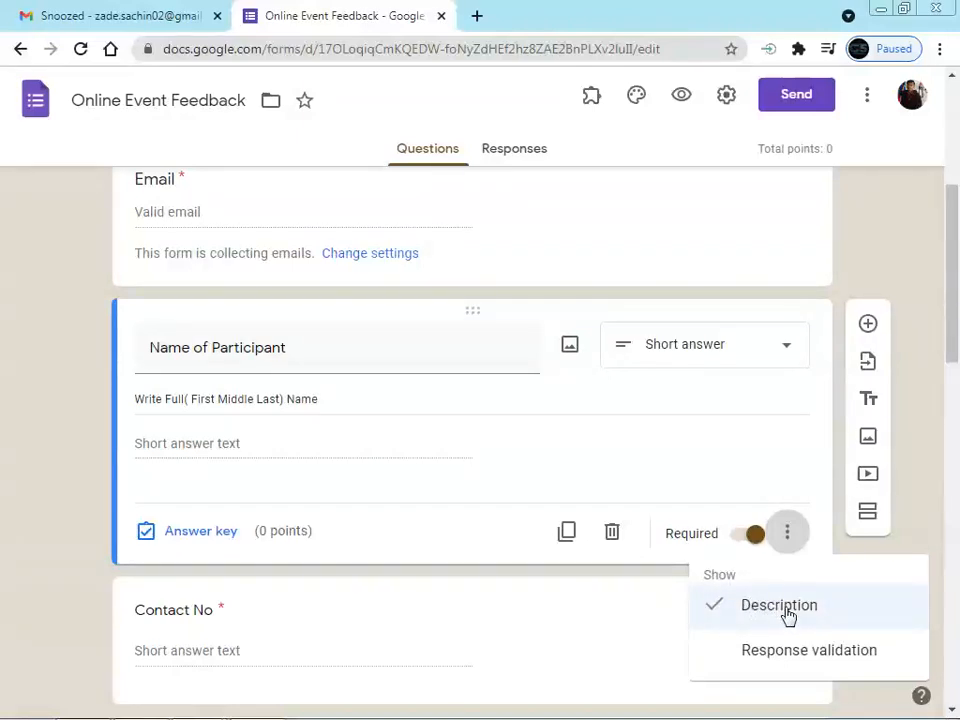
pyautogui.click(203, 433)
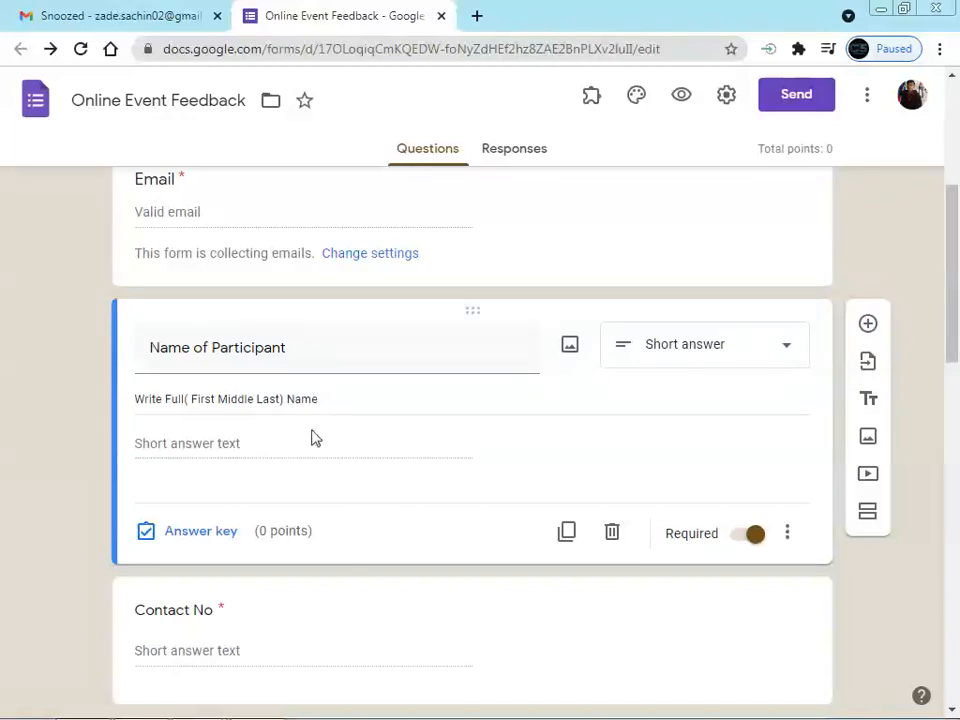
pyautogui.scroll(-2, 337, 440)
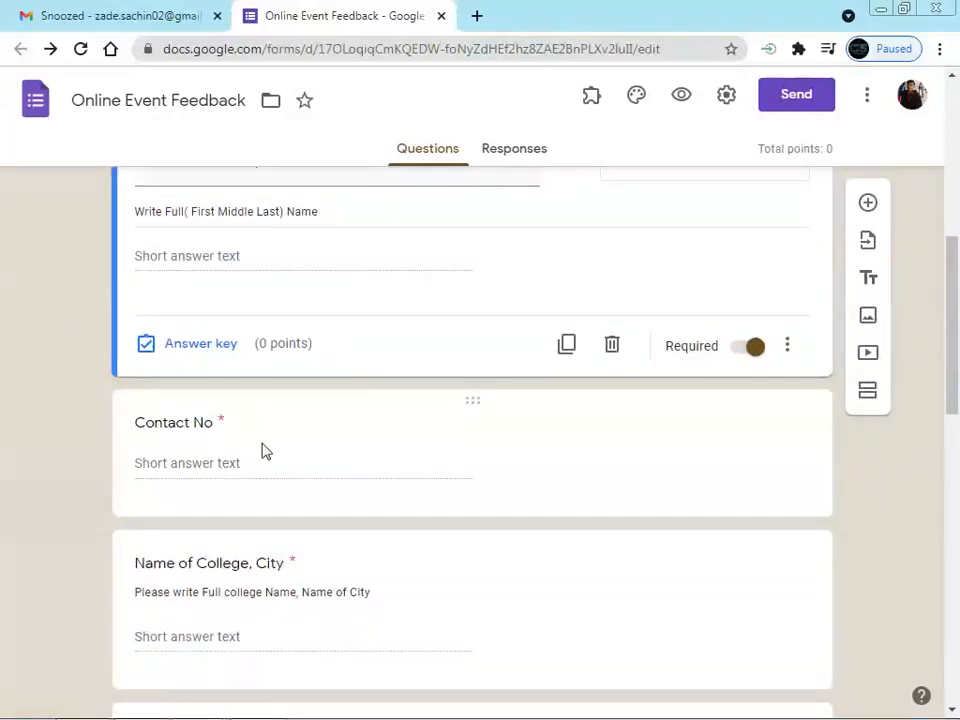
pyautogui.scroll(-1, 261, 452)
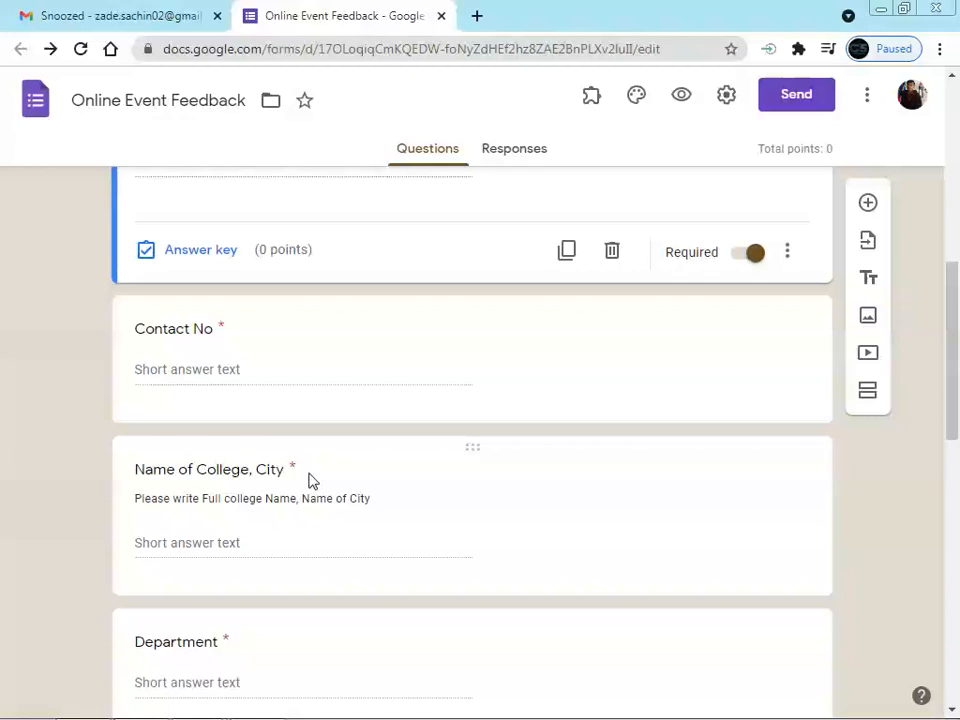
pyautogui.scroll(-1, 309, 481)
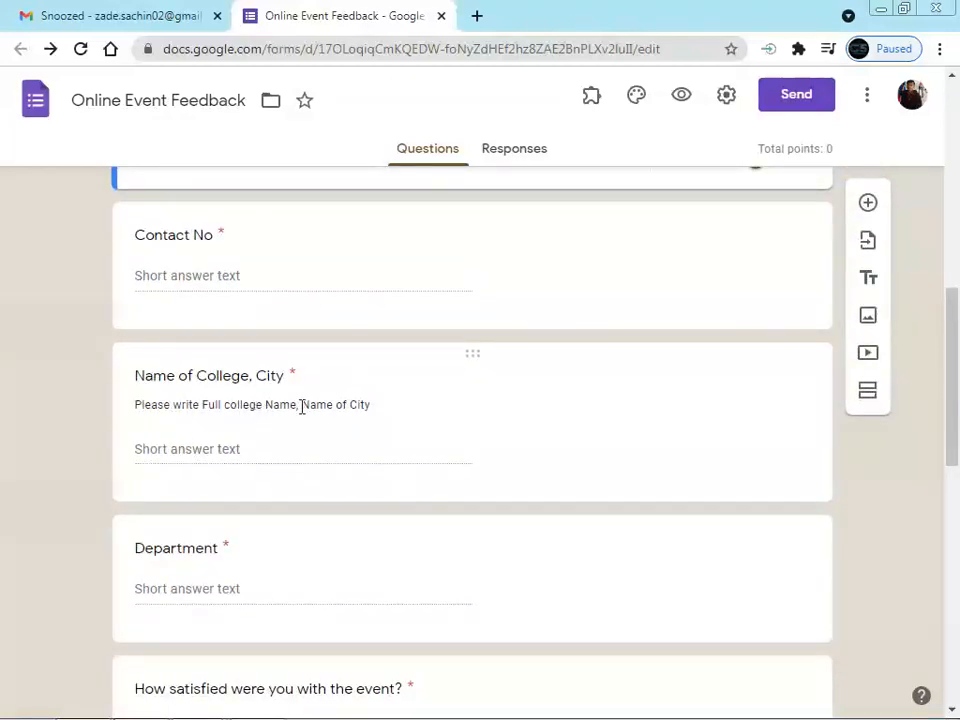
pyautogui.scroll(2, 380, 408)
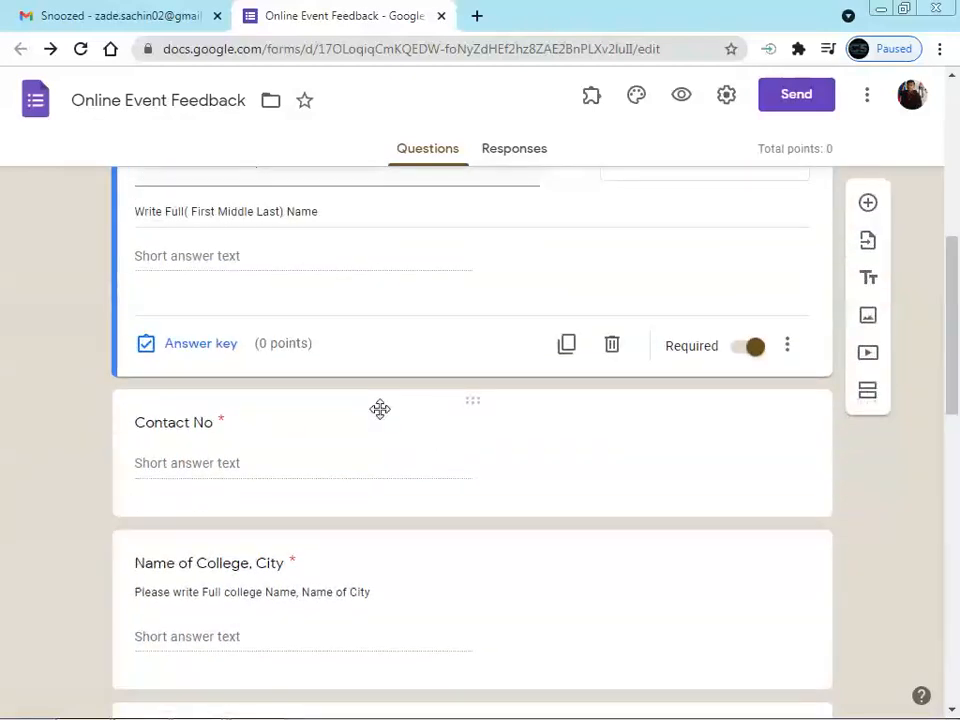
pyautogui.scroll(-2, 380, 408)
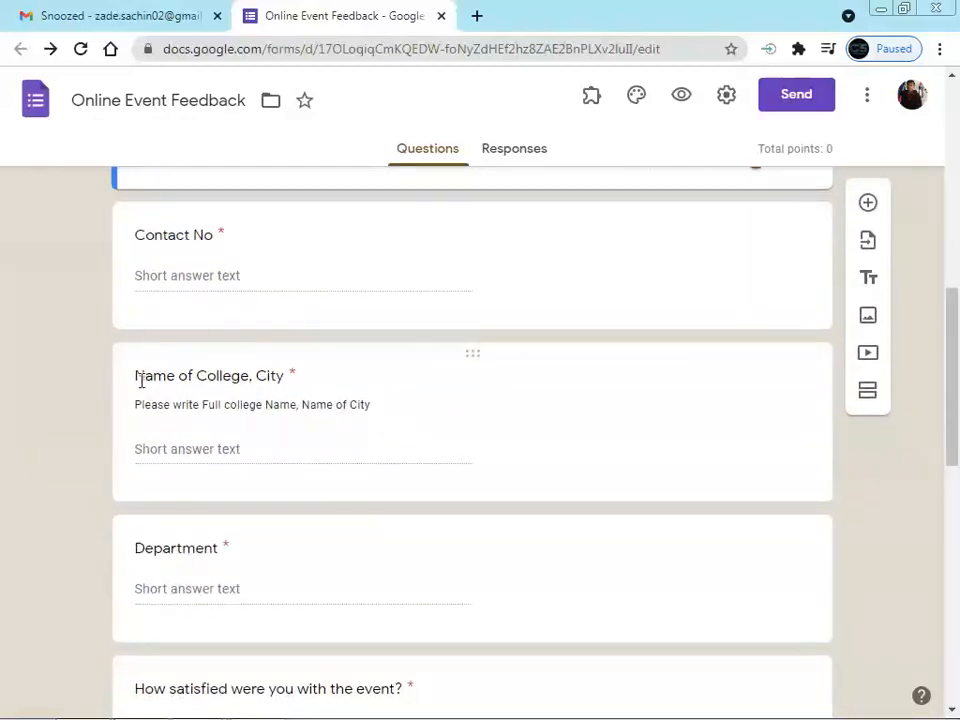
pyautogui.click(253, 381)
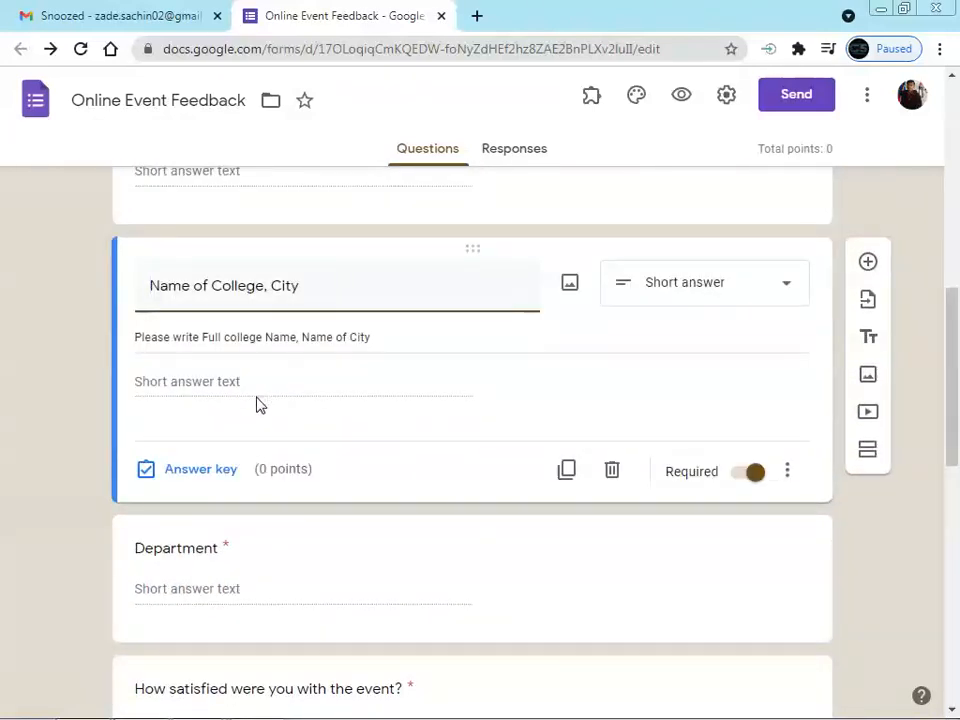
pyautogui.scroll(3, 200, 340)
pyautogui.scroll(-2, 251, 246)
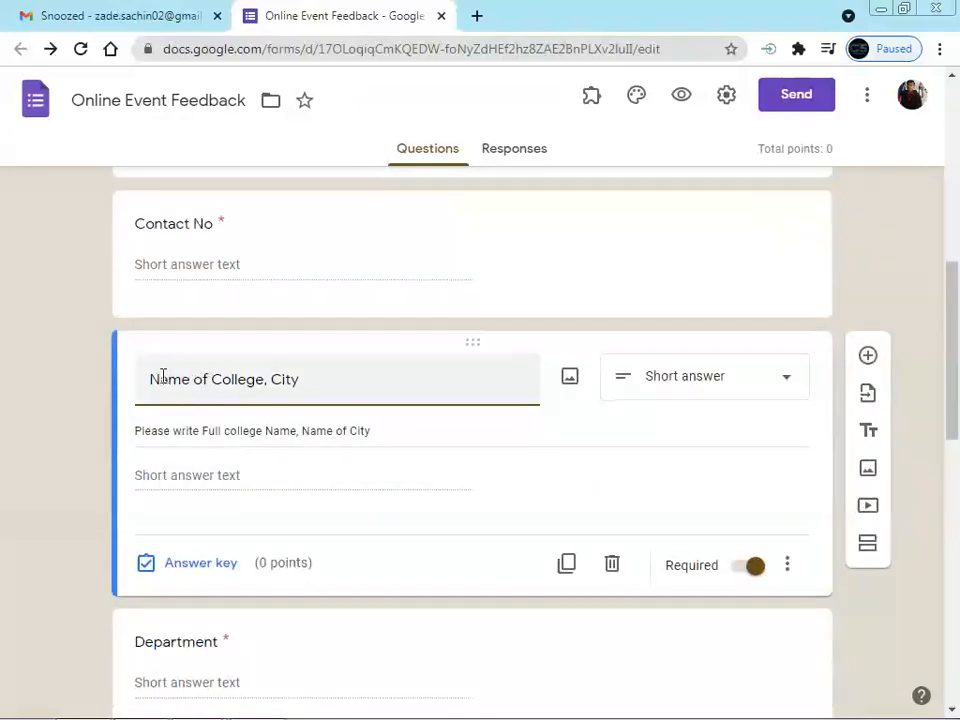
pyautogui.scroll(-1, 333, 396)
pyautogui.scroll(-1, 349, 405)
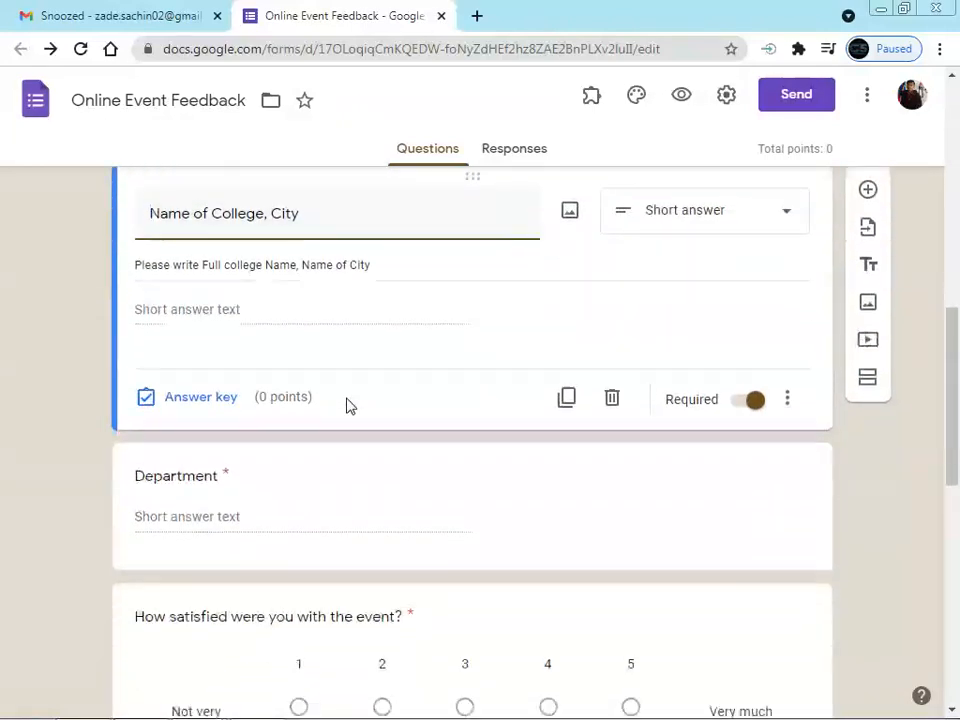
pyautogui.scroll(-2, 242, 495)
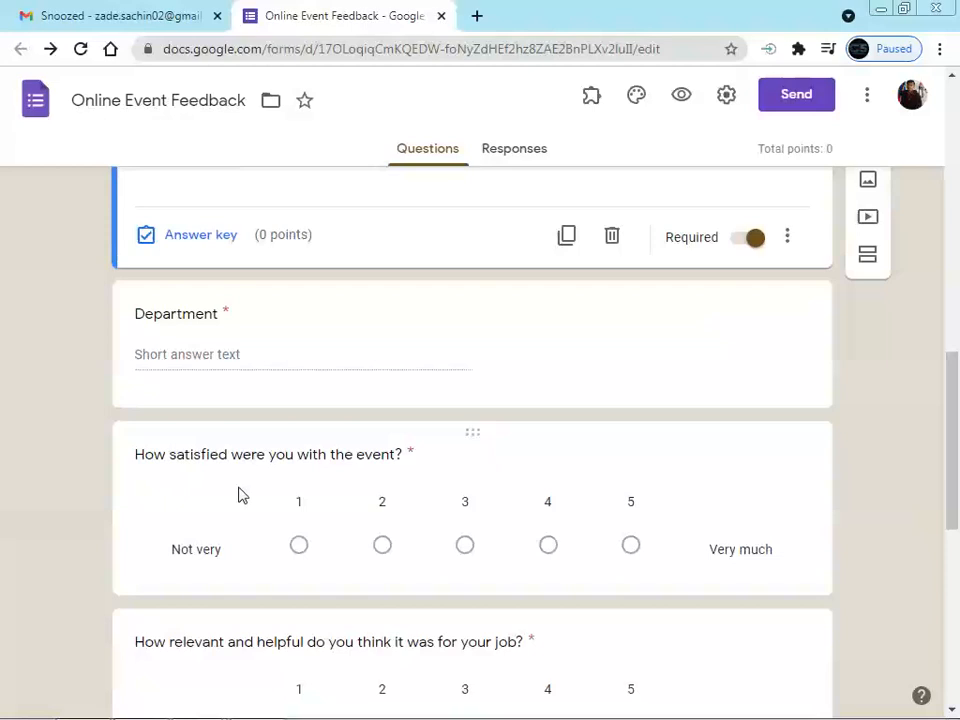
pyautogui.scroll(-2, 313, 471)
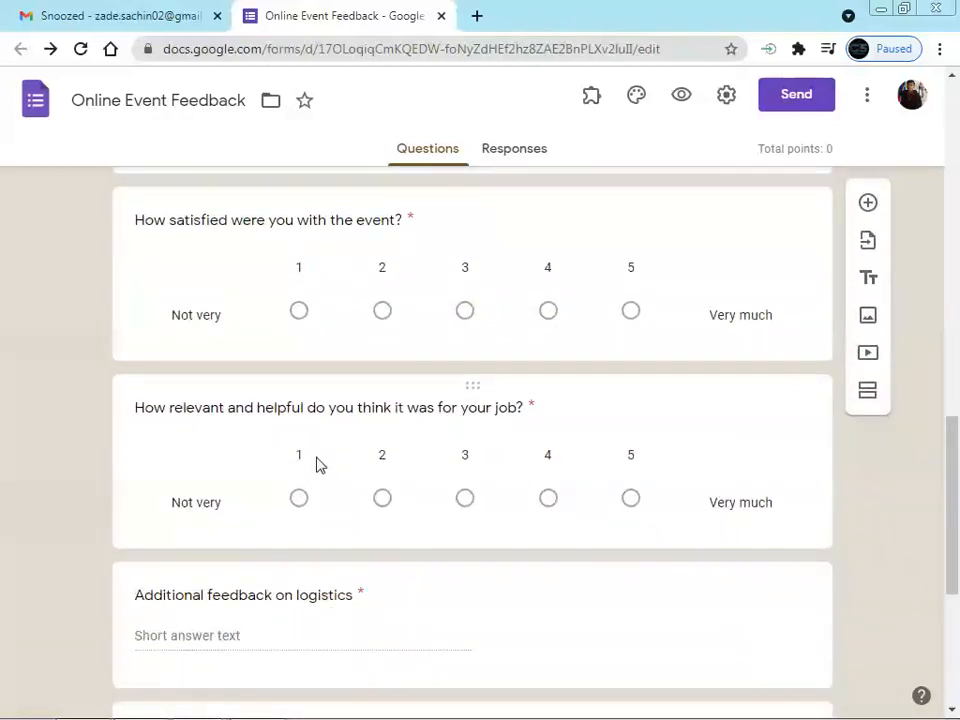
pyautogui.scroll(-3, 317, 462)
pyautogui.scroll(-2, 318, 455)
pyautogui.scroll(15, 318, 456)
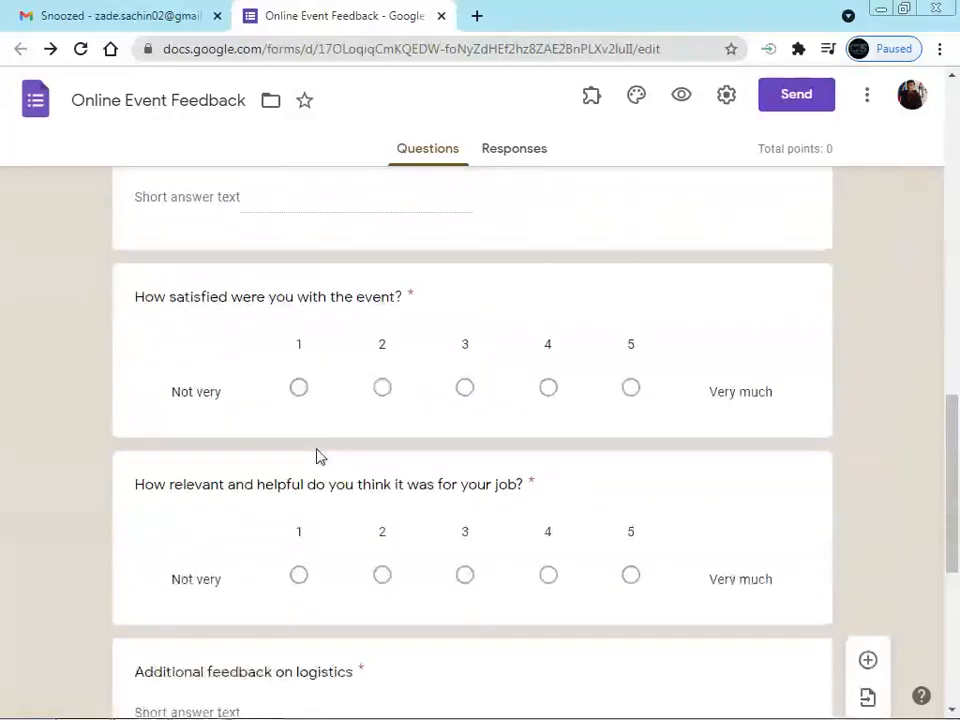
pyautogui.scroll(-5, 317, 456)
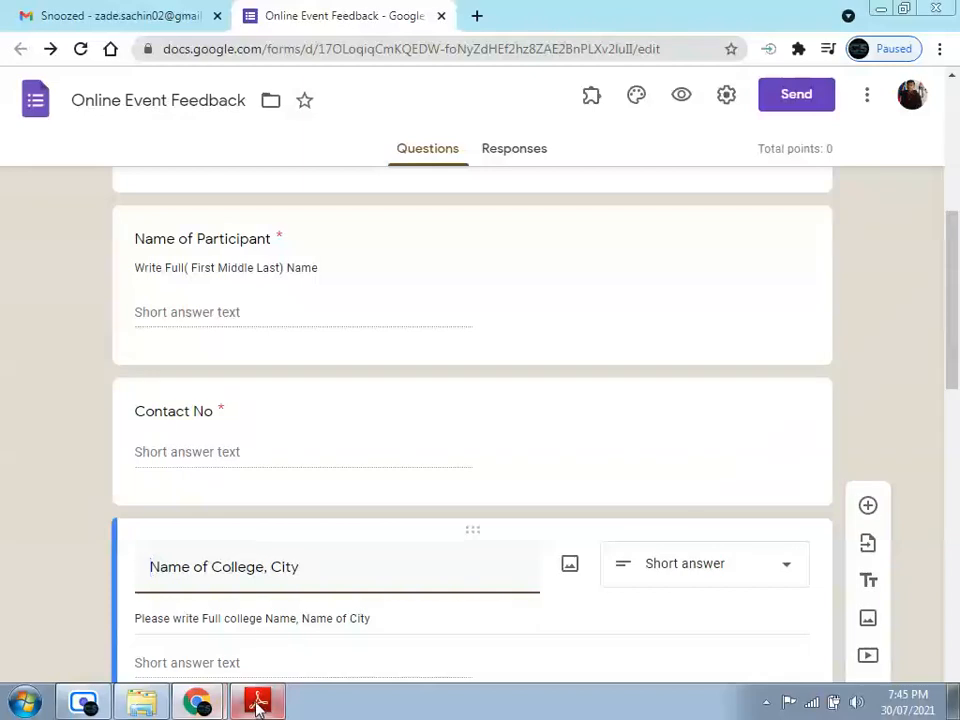
# Bring up Certify'em - Custom Templates.pdf in Adobe Reader to view its merge tag table
pyautogui.click(257, 699)
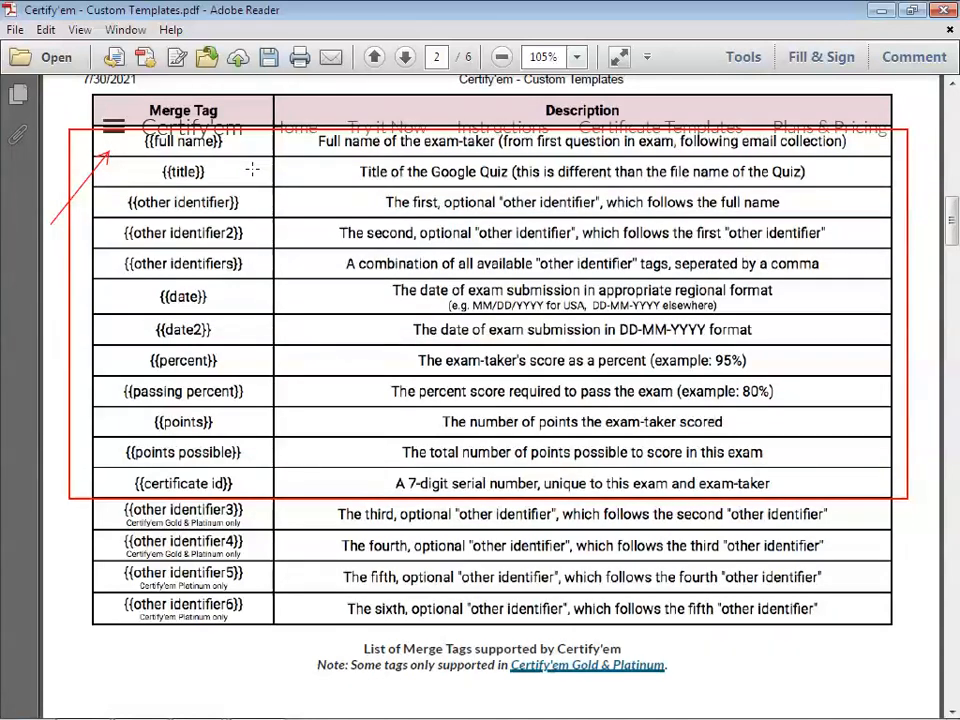
pyautogui.press('alt')
pyautogui.click(875, 15)
pyautogui.scroll(3, 170, 270)
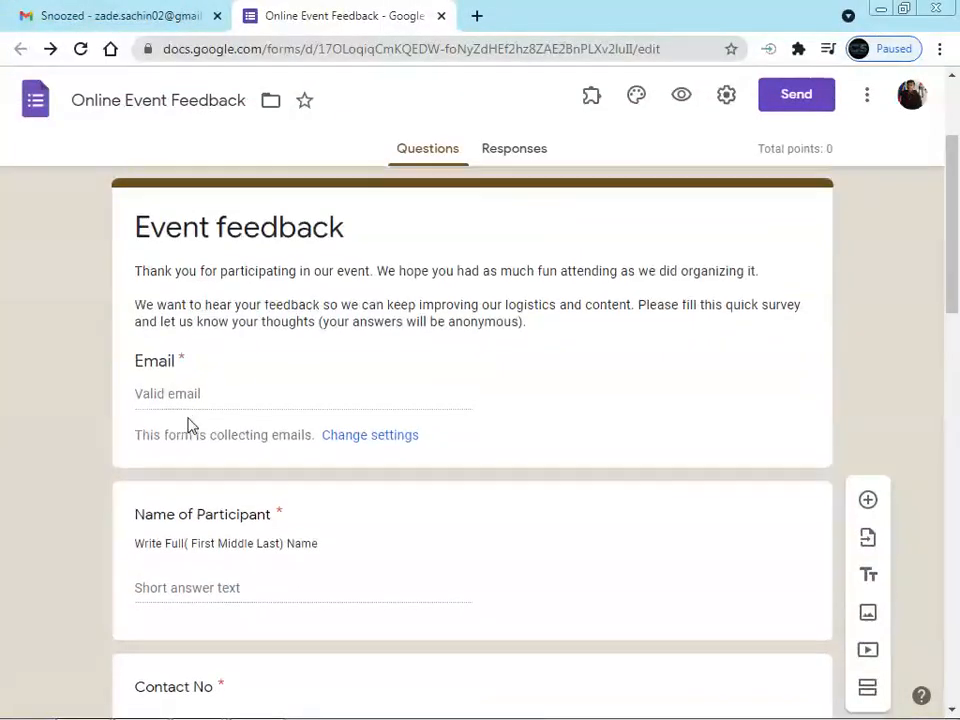
pyautogui.scroll(-1, 160, 440)
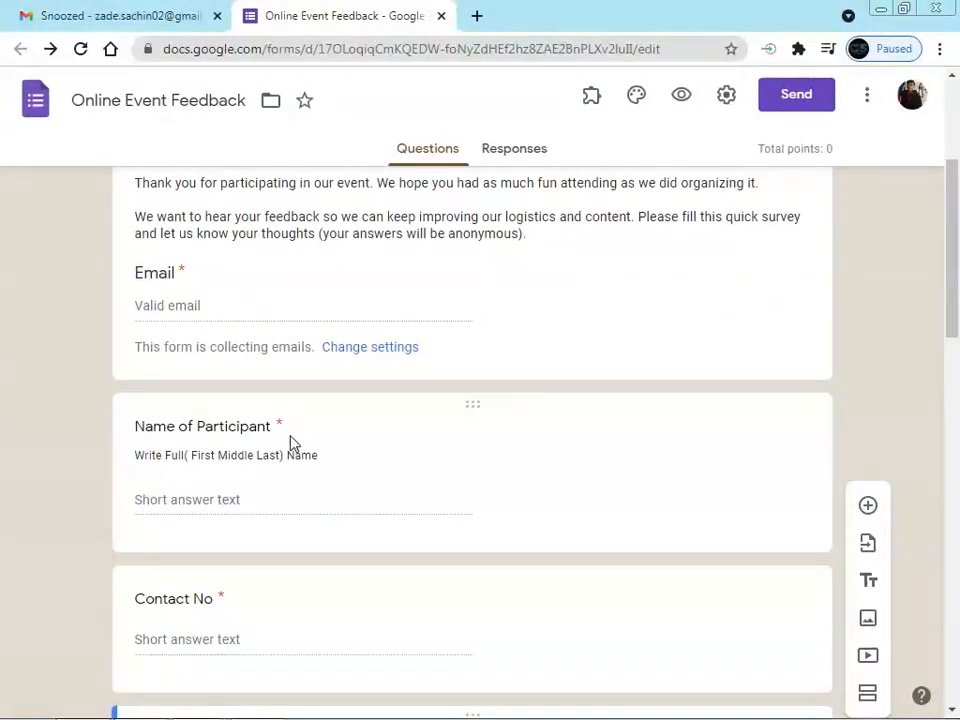
pyautogui.hotkey('alt', 'Tab')
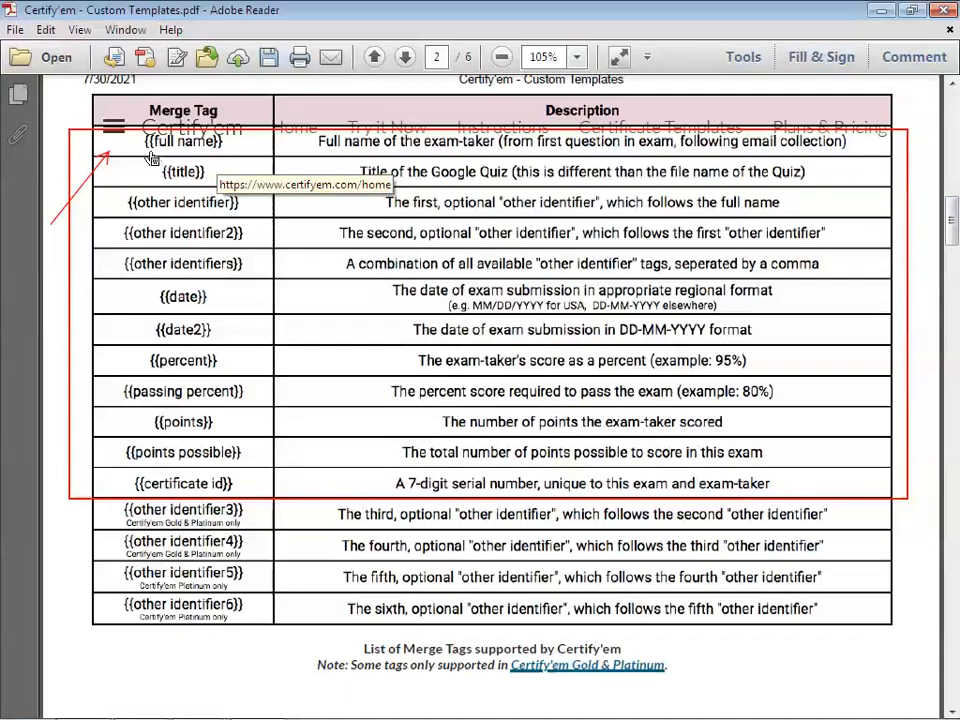
# Zoom the merge tag table to 200% and bring the Merge Tag column into view
pyautogui.click(278, 176)
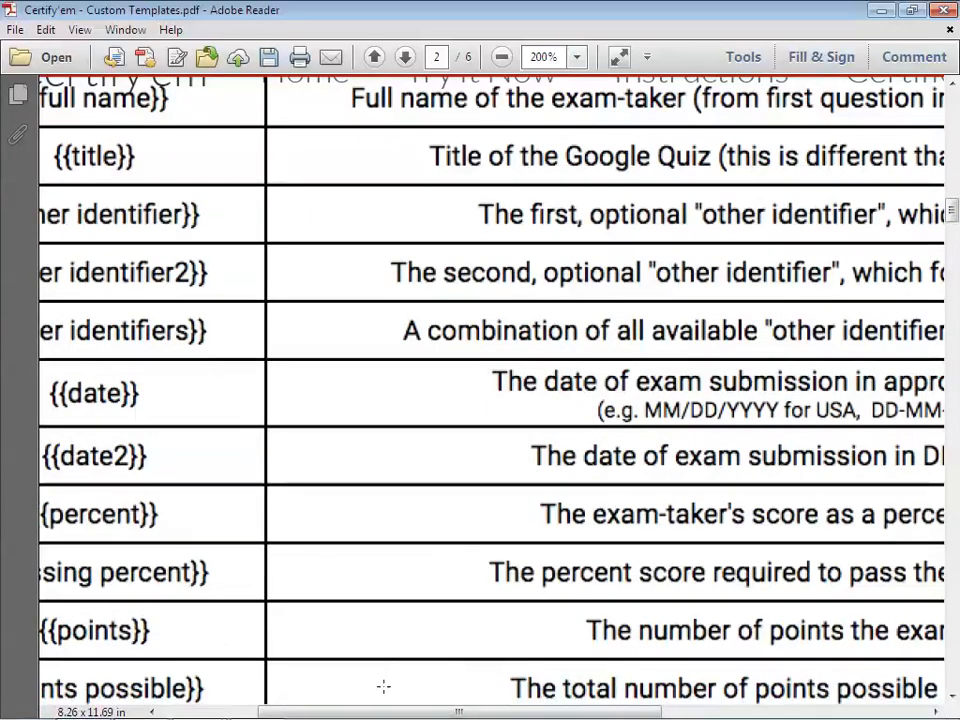
pyautogui.click(161, 711)
pyautogui.scroll(3, 272, 447)
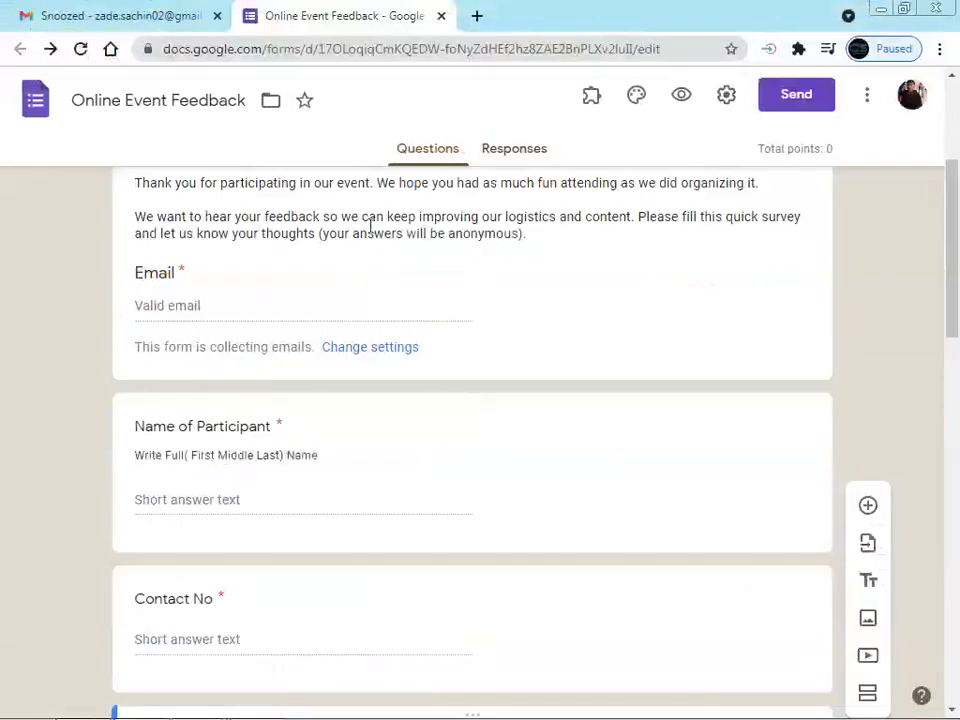
pyautogui.scroll(2, 369, 223)
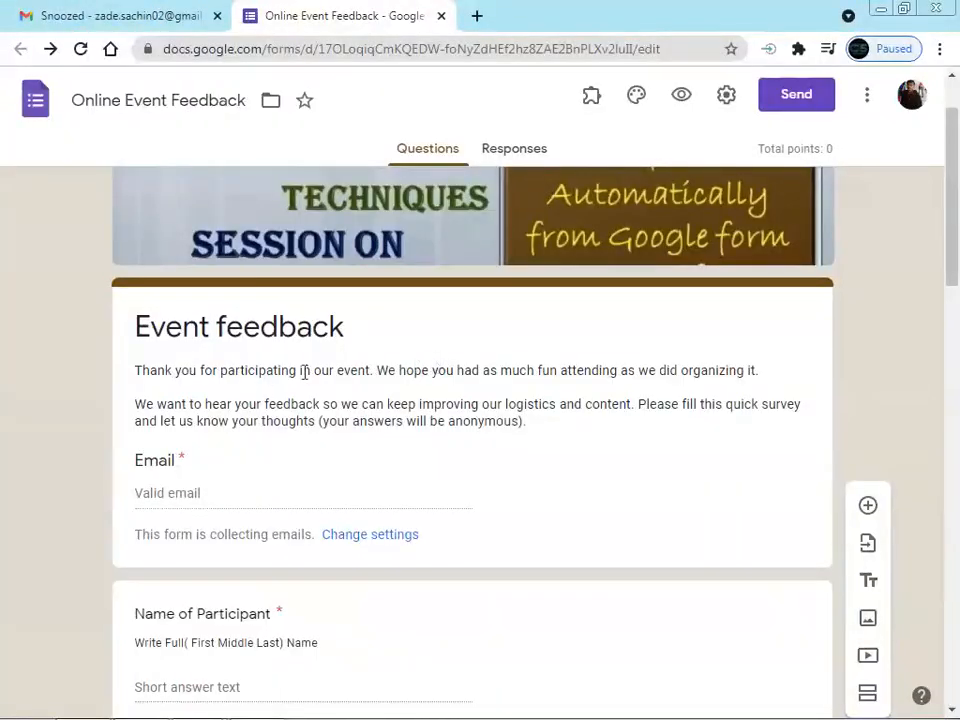
pyautogui.scroll(-2, 268, 383)
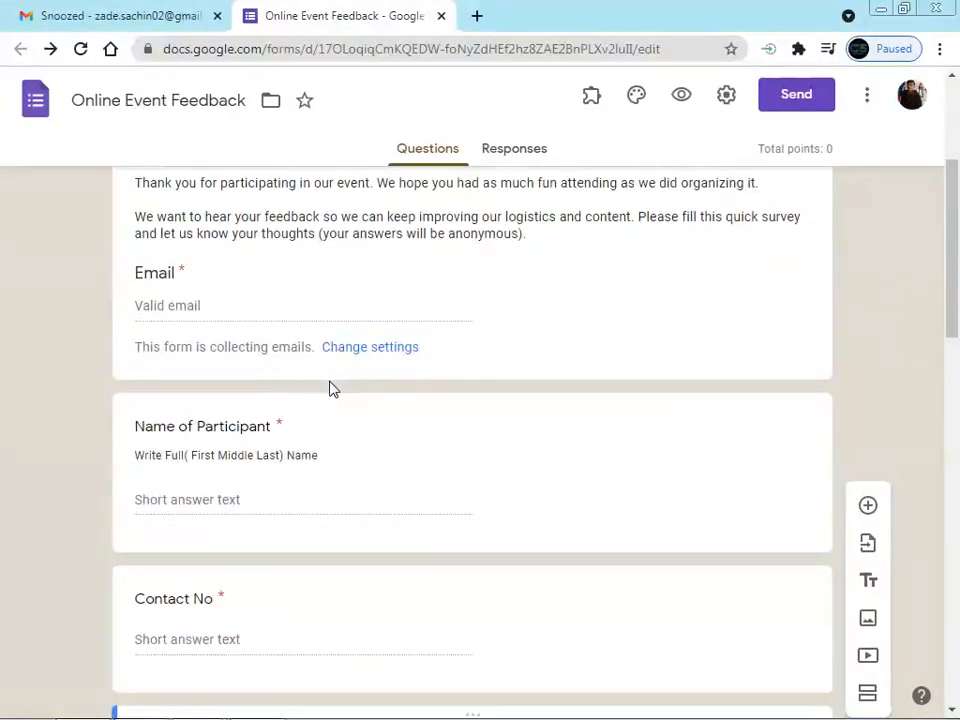
pyautogui.scroll(-1, 328, 392)
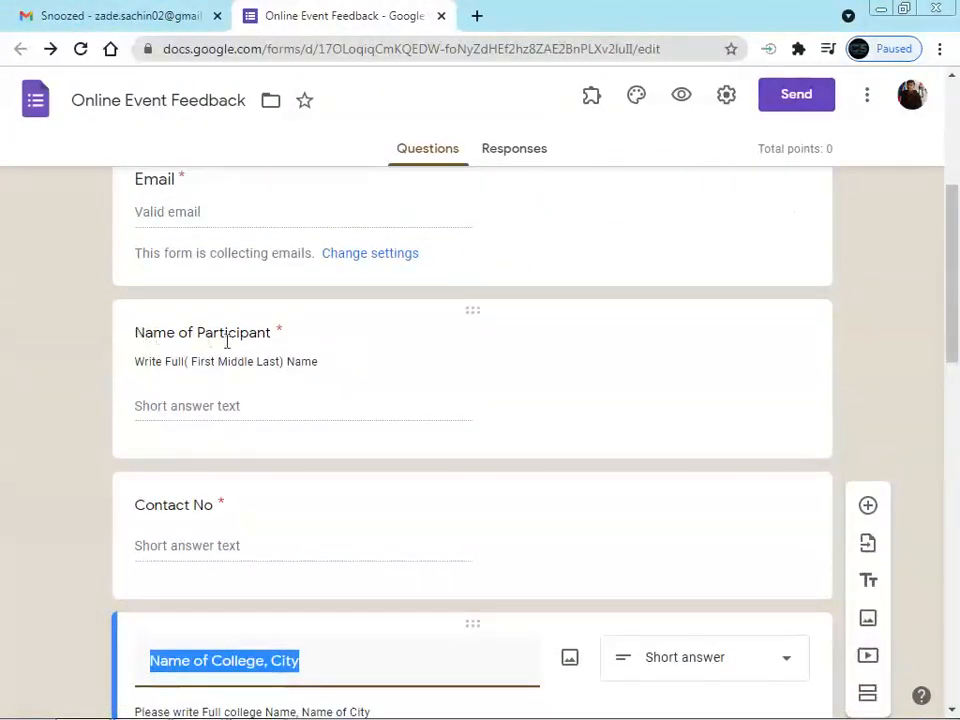
pyautogui.scroll(-1, 298, 352)
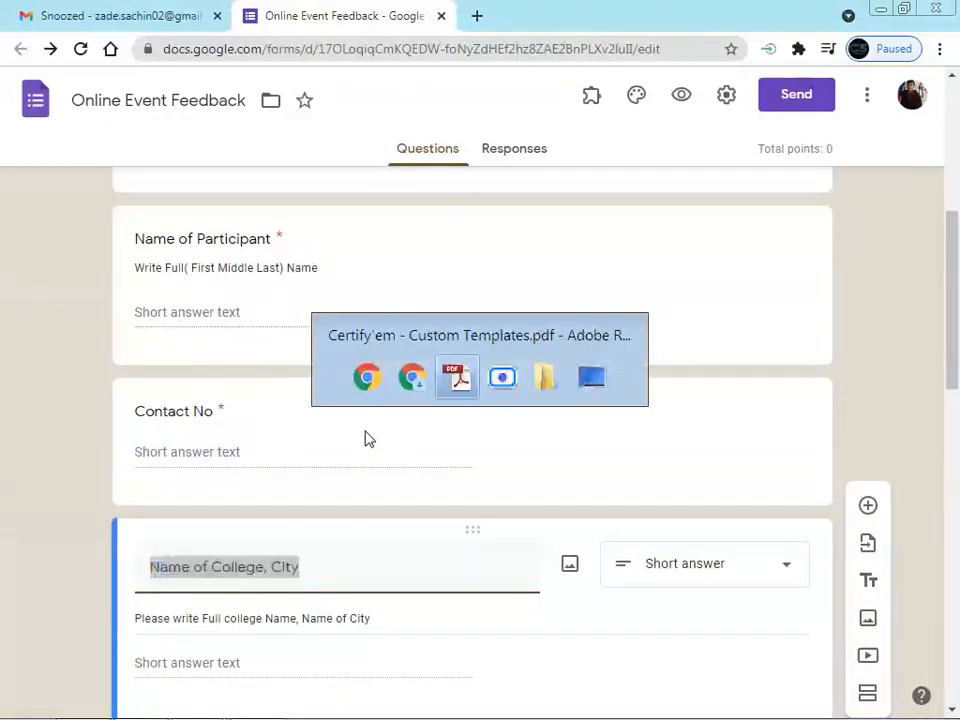
pyautogui.hotkey('alt', 'Tab')
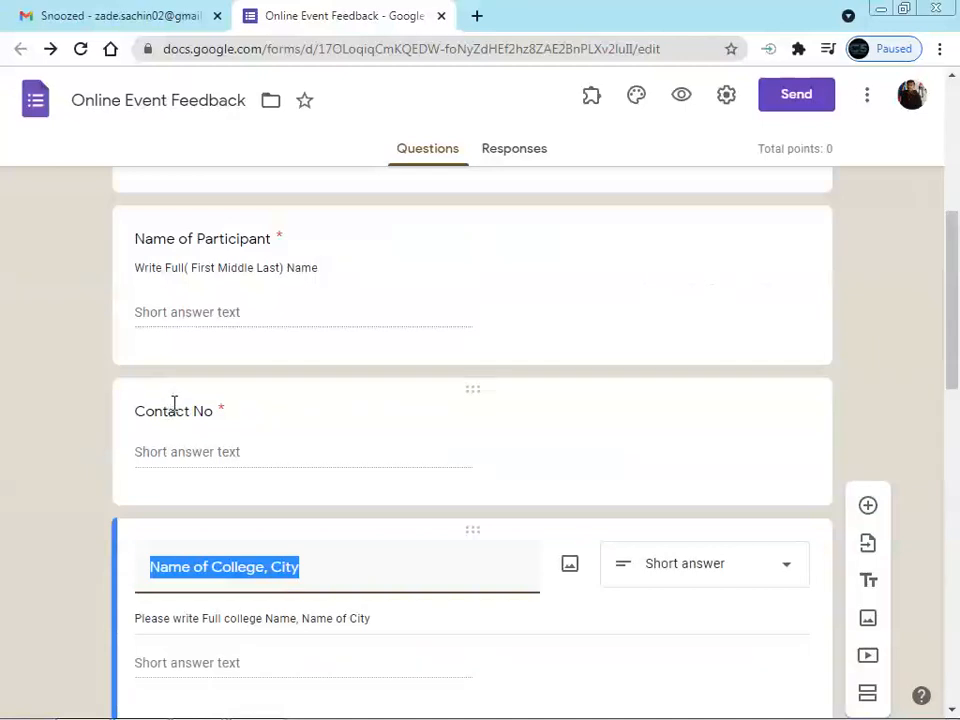
pyautogui.scroll(-2, 197, 347)
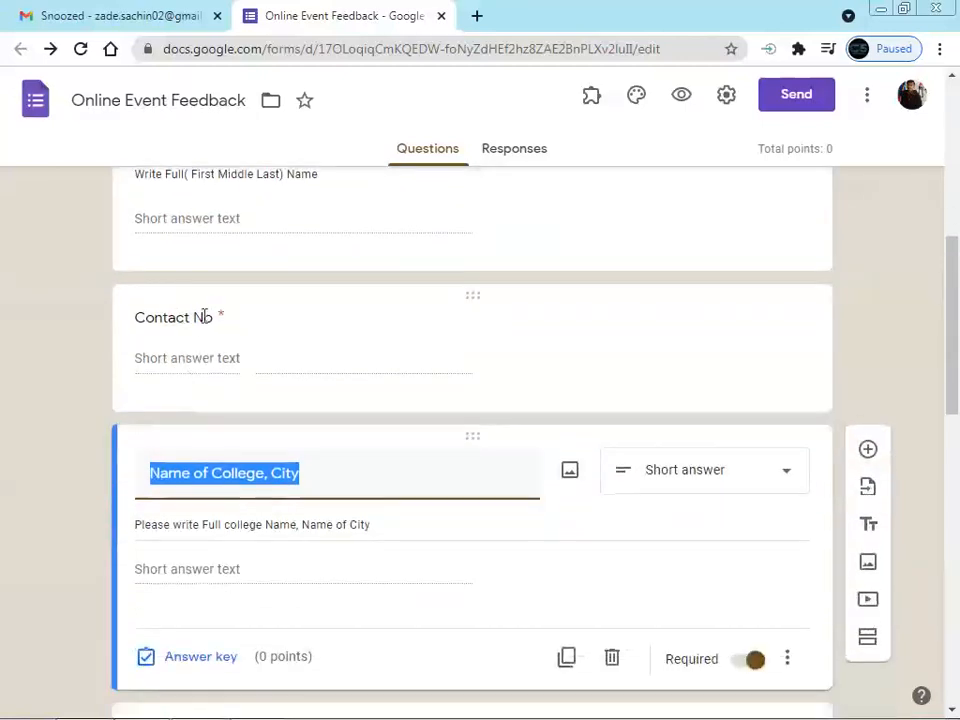
pyautogui.scroll(1, 246, 381)
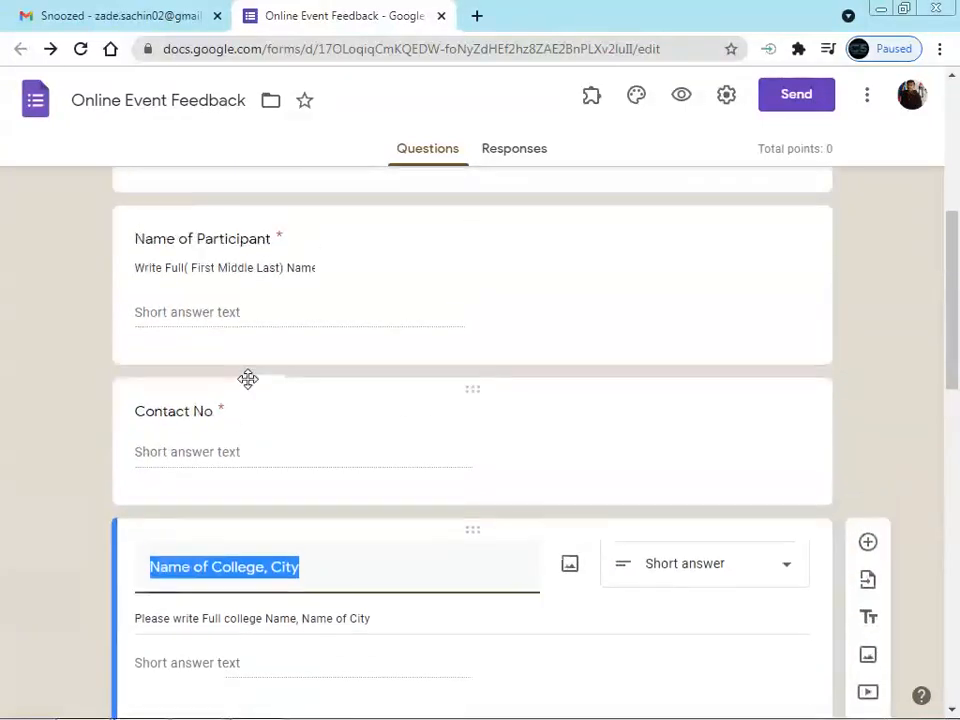
pyautogui.scroll(-1, 257, 317)
pyautogui.scroll(1, 255, 316)
pyautogui.scroll(-1, 253, 259)
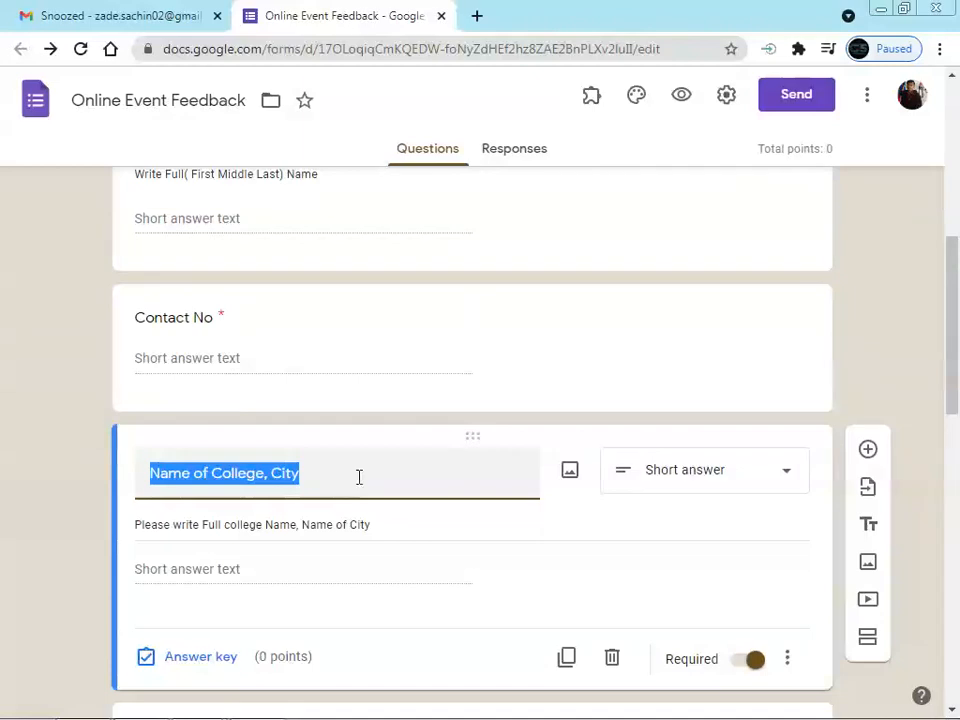
# Move Name of College, City above Contact No, then return to the Certify'em PDF
pyautogui.moveTo(478, 439); pyautogui.dragTo(467, 399)
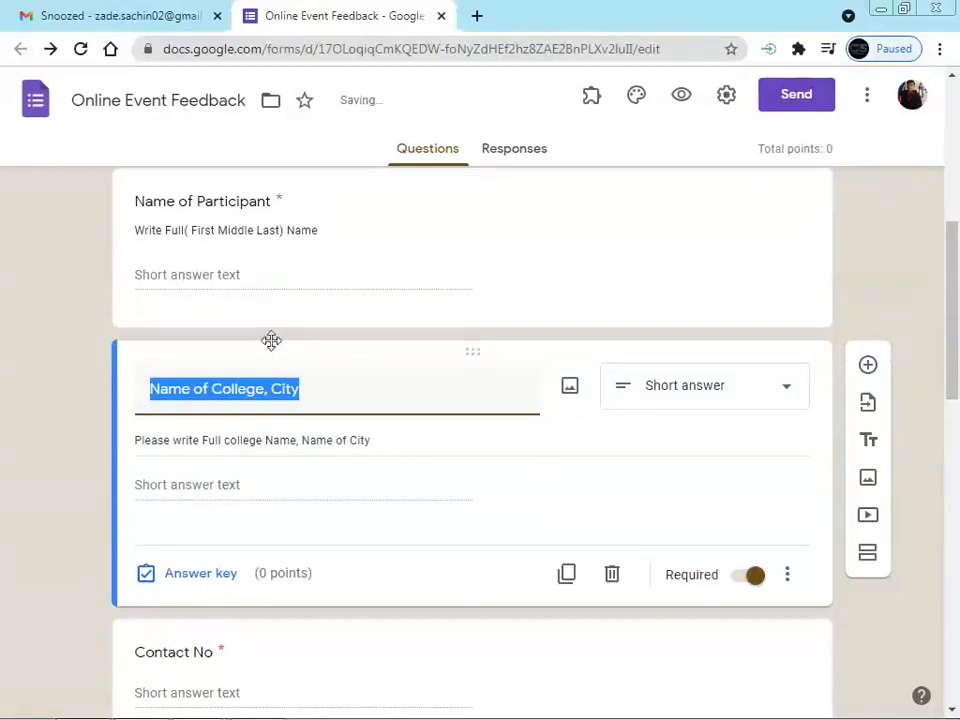
pyautogui.scroll(-1, 270, 341)
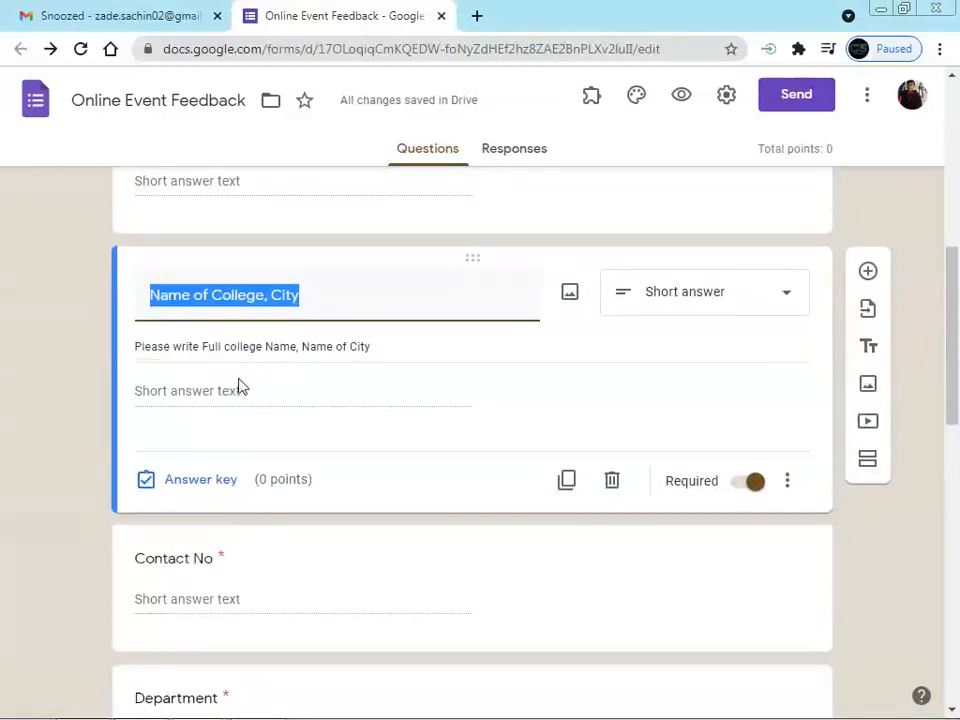
pyautogui.scroll(2, 240, 386)
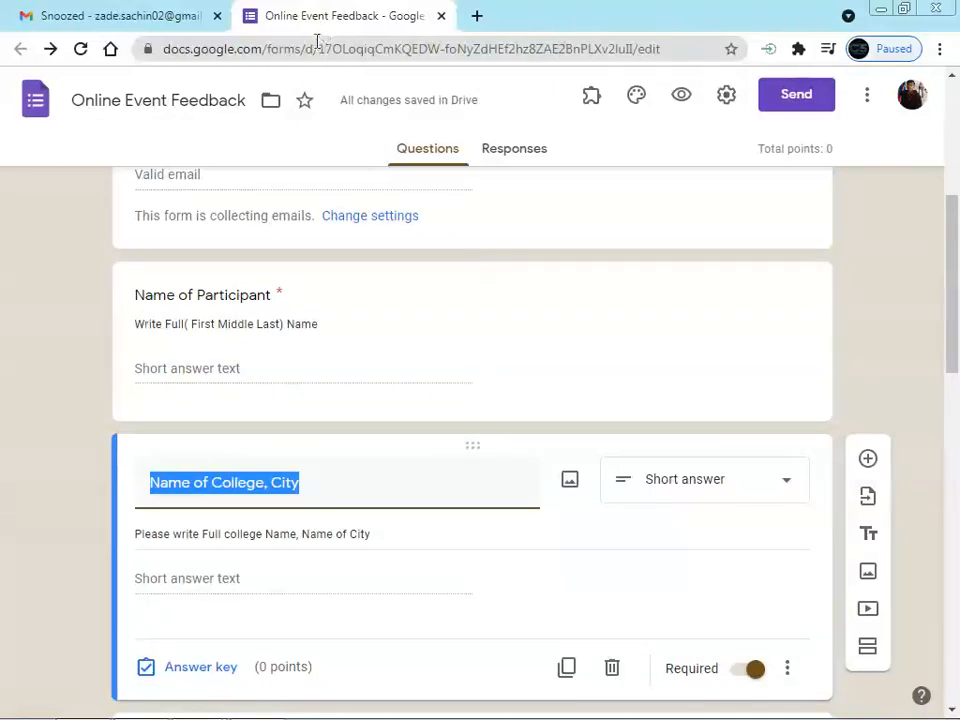
pyautogui.hotkey('alt', 'Tab')
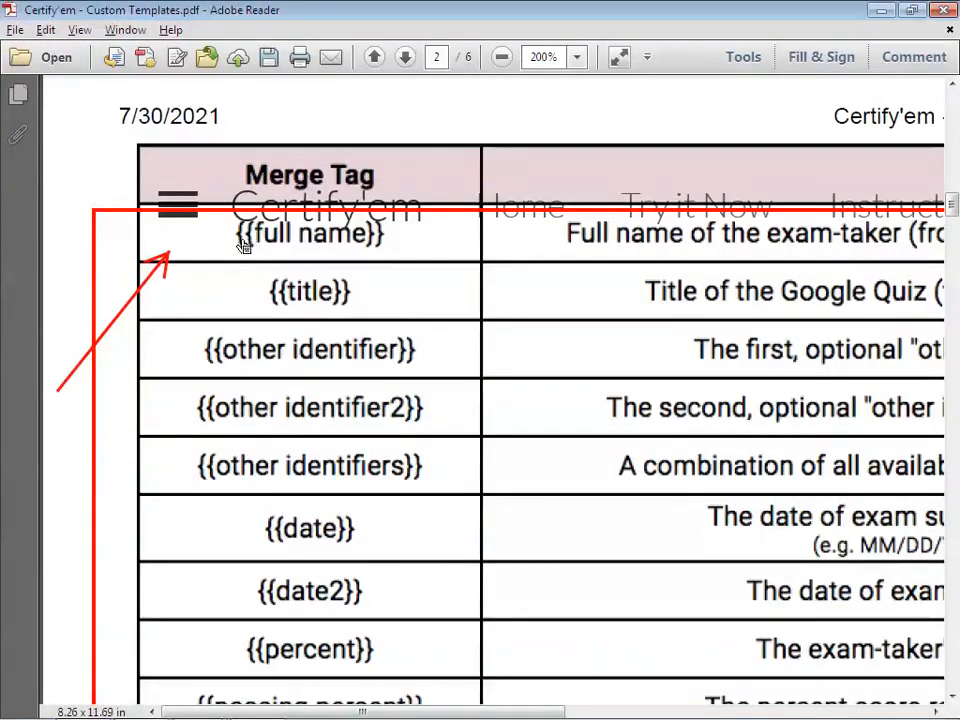
pyautogui.hotkey('alt', 'Tab')
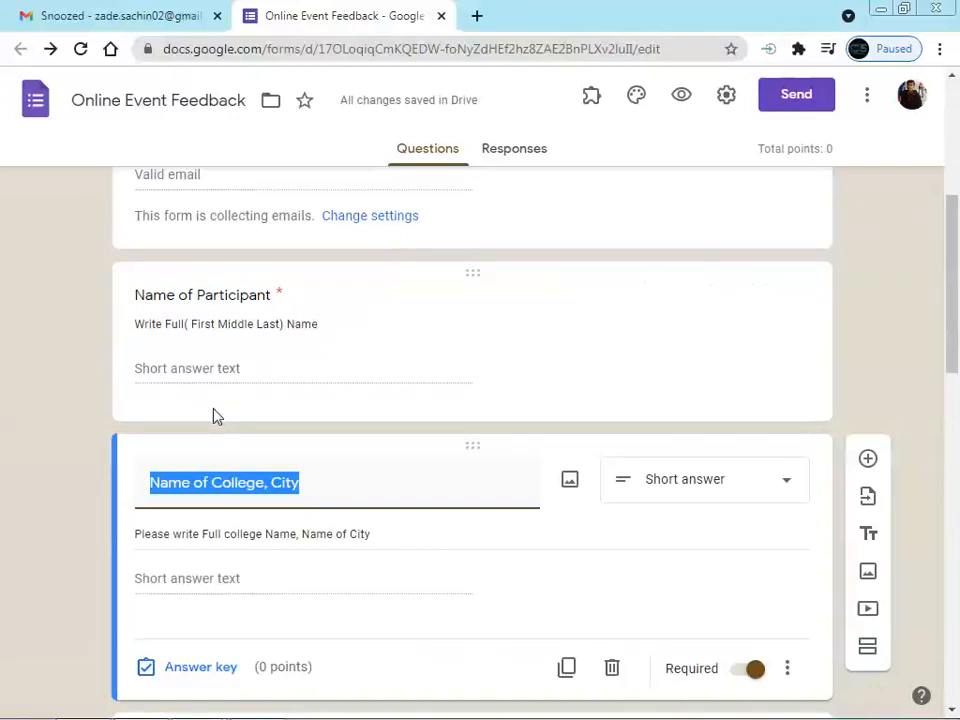
pyautogui.hotkey('alt', 'Tab')
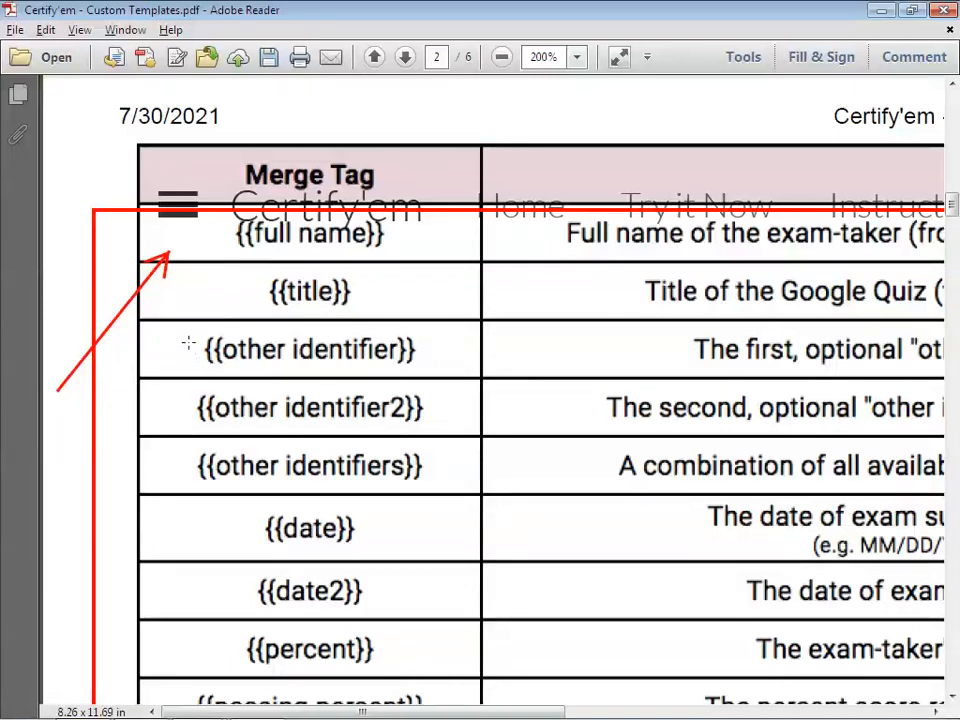
# Box the {{other identifier}} tag, the {{date}} description and the {{date2}} tag, fitting the table to width
pyautogui.moveTo(191, 343); pyautogui.dragTo(458, 428)
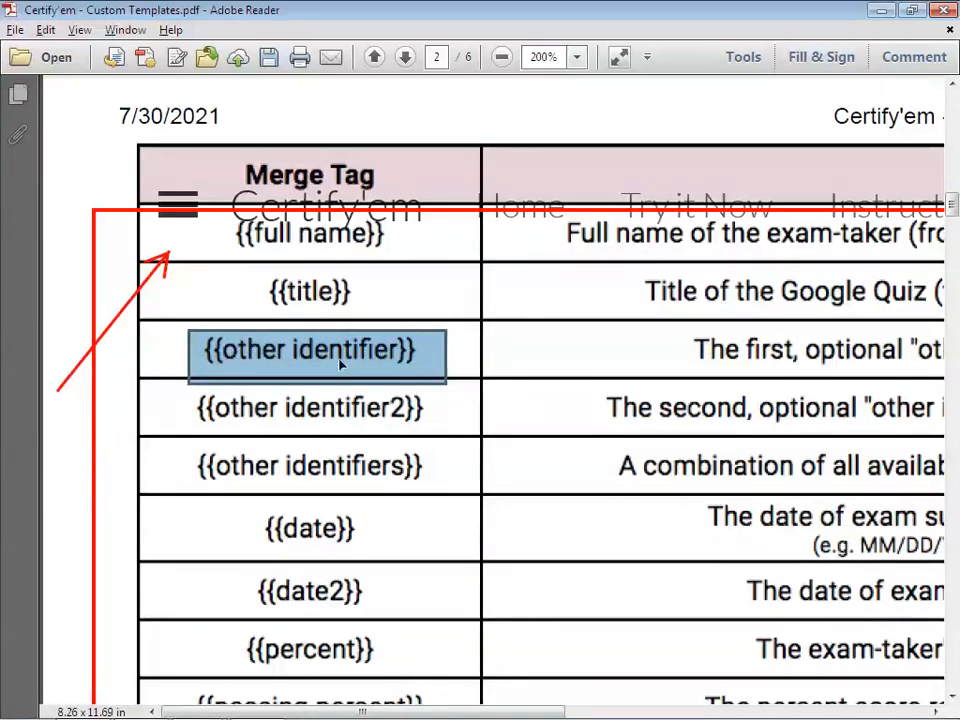
pyautogui.hotkey('ctrl', '-')
pyautogui.hotkey('ctrl', '-')
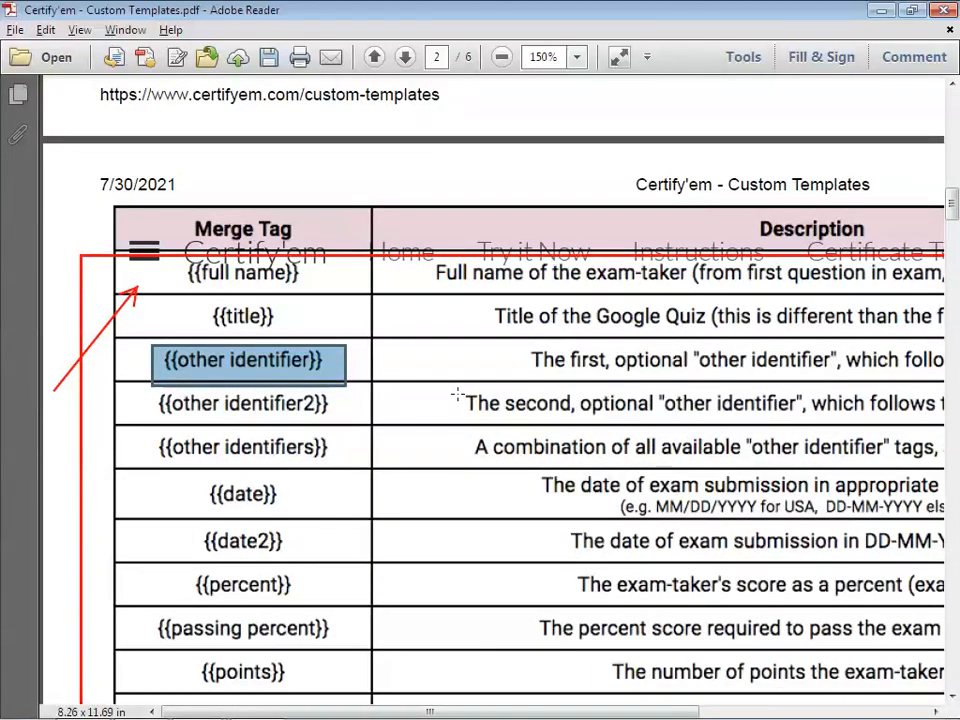
pyautogui.hotkey('ctrl', '2')
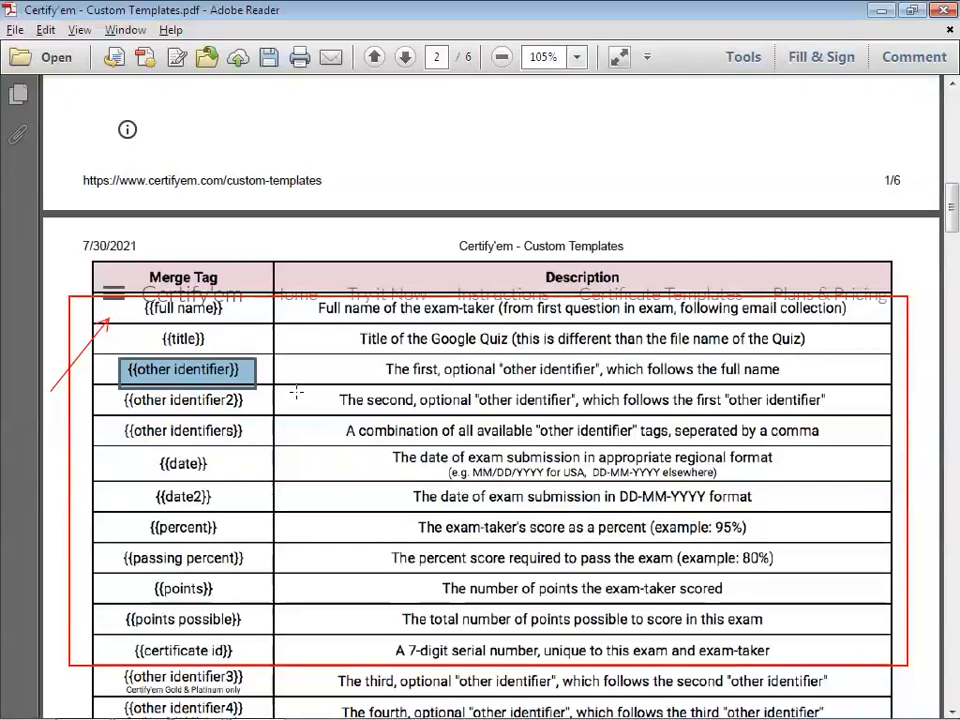
pyautogui.scroll(-1, 296, 392)
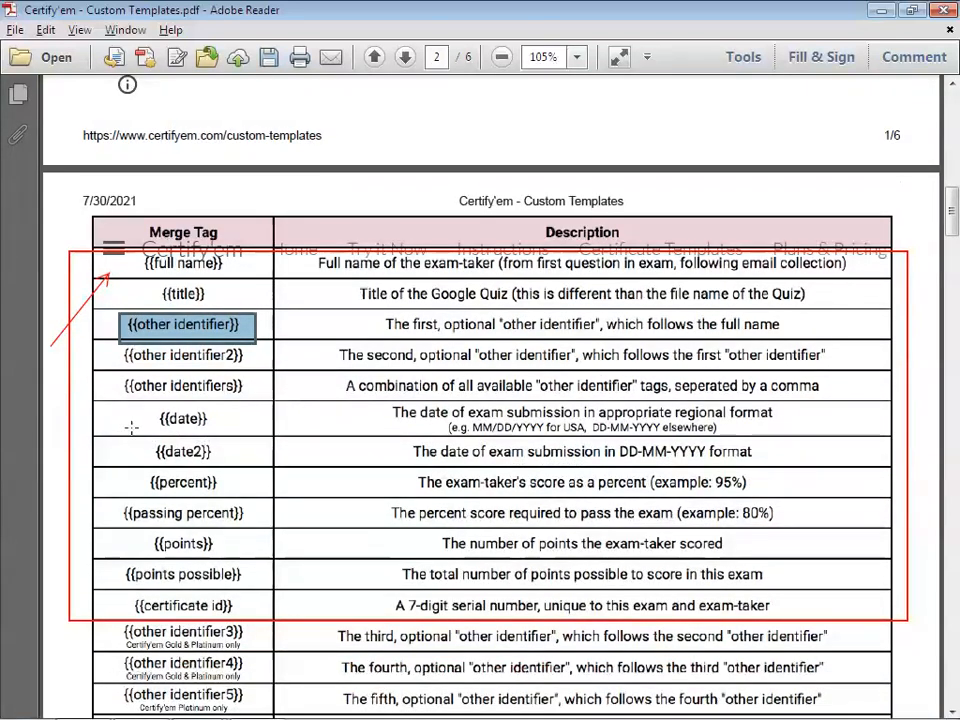
pyautogui.moveTo(133, 412); pyautogui.dragTo(203, 421)
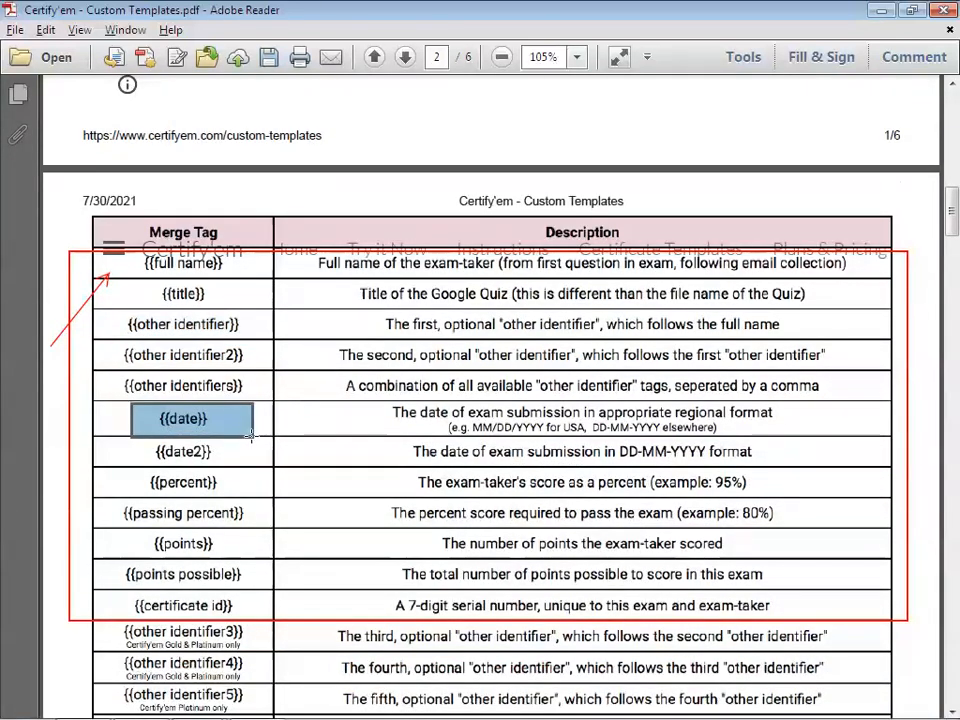
pyautogui.moveTo(370, 402); pyautogui.dragTo(790, 437)
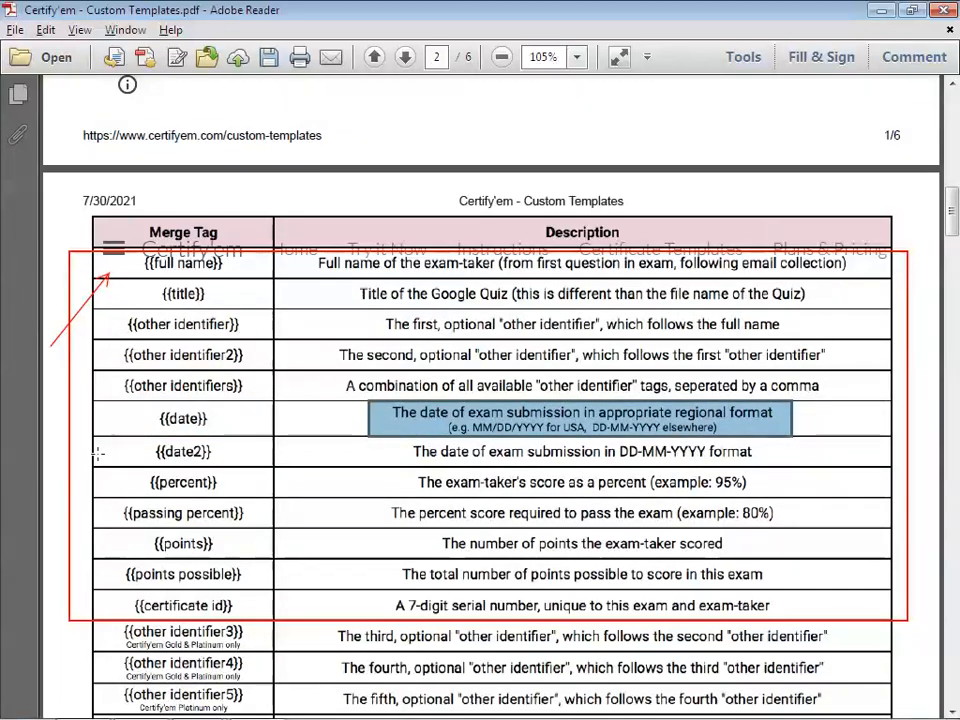
pyautogui.moveTo(130, 434); pyautogui.dragTo(238, 467)
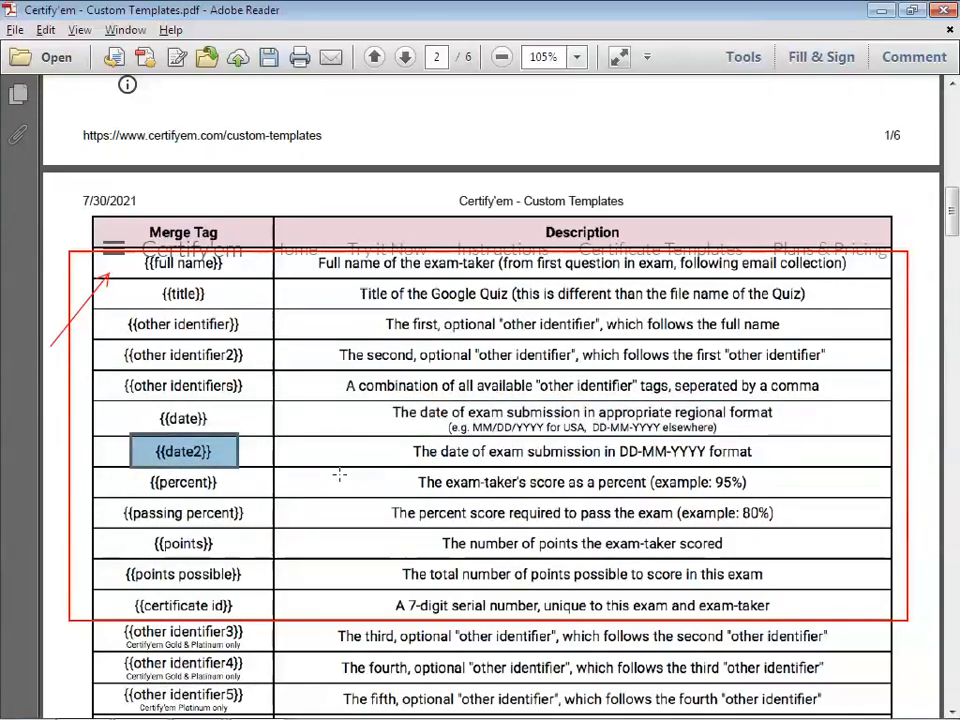
pyautogui.scroll(3, 339, 476)
pyautogui.moveTo(339, 712); pyautogui.dragTo(225, 712)
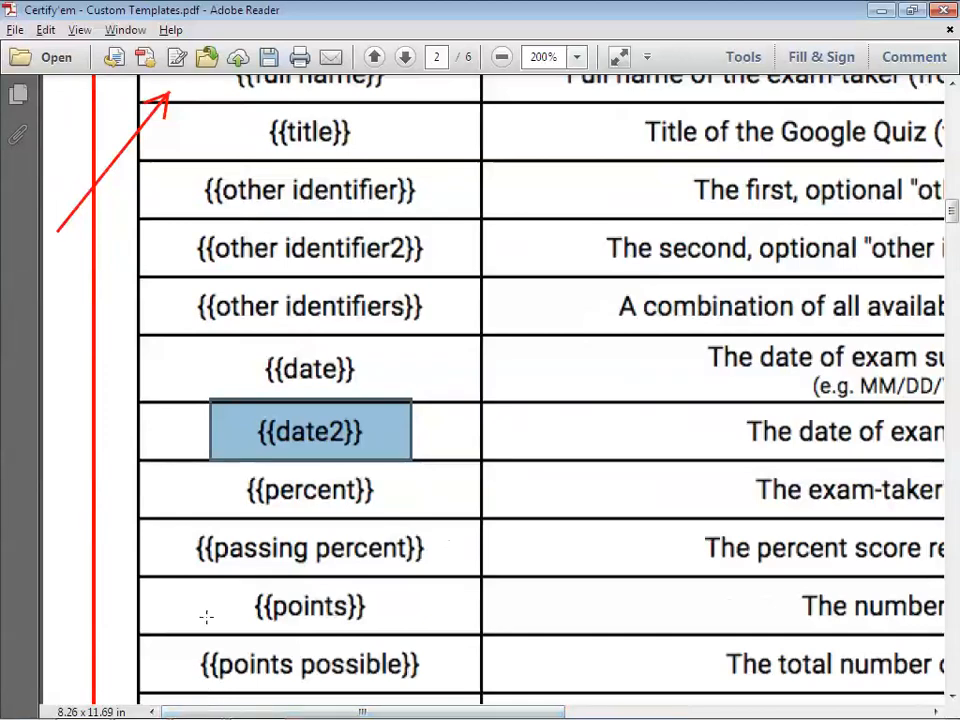
# Box the {{date2}} description and the {{percent}} and {{points}} merge tag cells
pyautogui.scroll(-2, 280, 482)
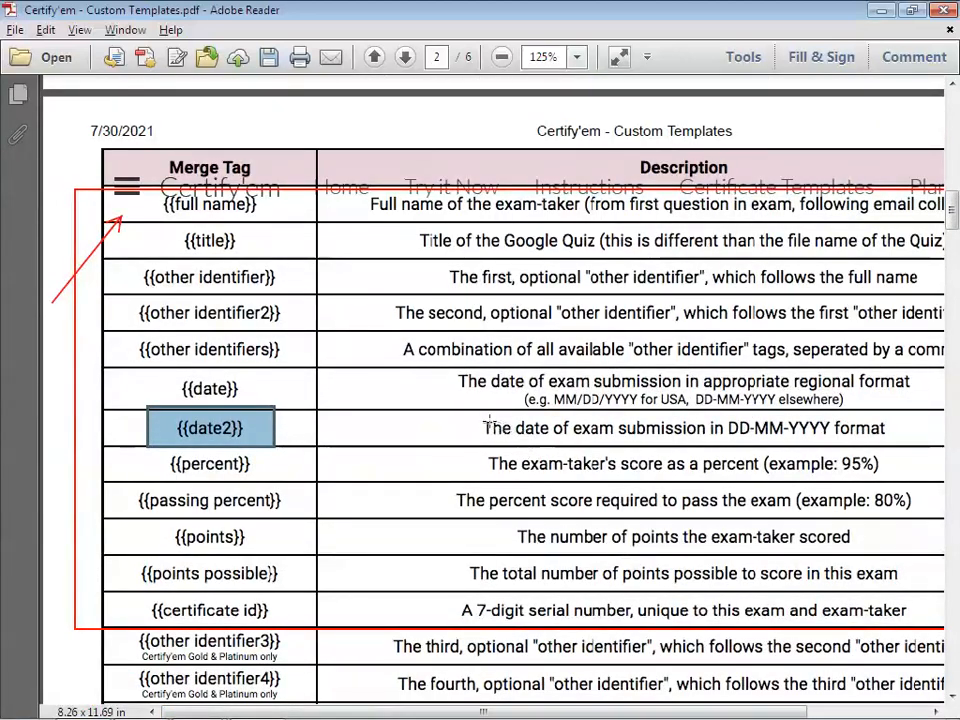
pyautogui.moveTo(463, 411); pyautogui.dragTo(902, 456)
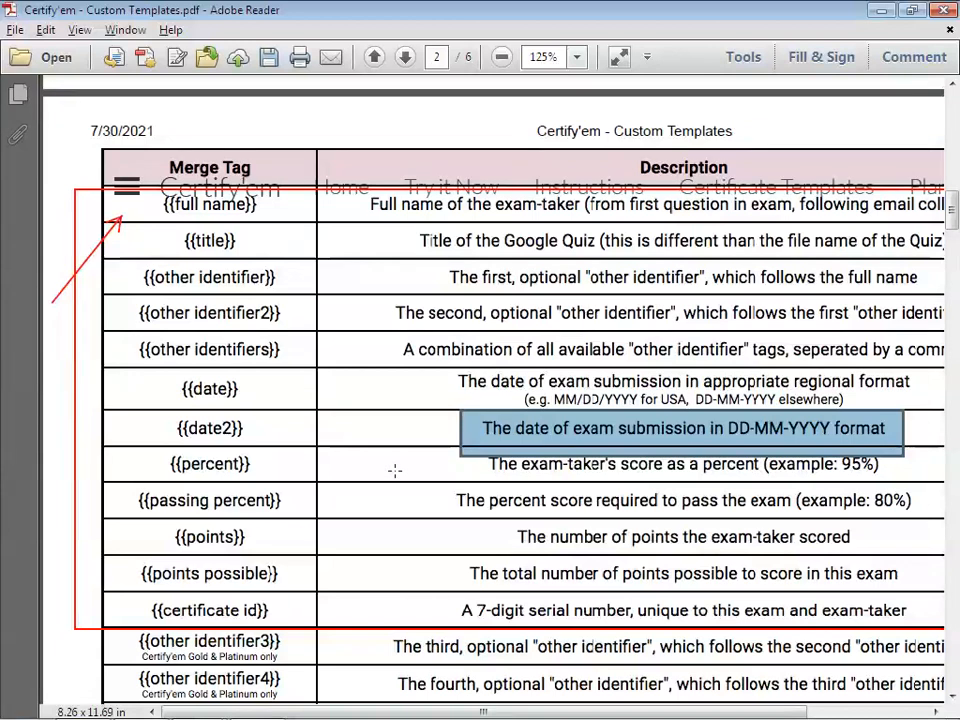
pyautogui.moveTo(143, 446); pyautogui.dragTo(283, 479)
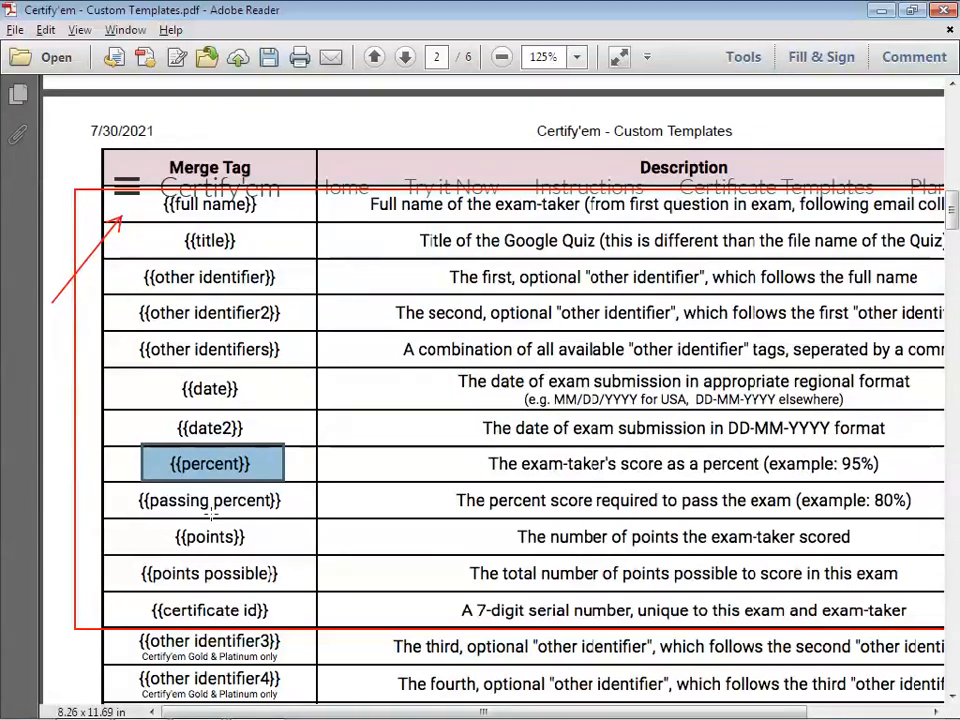
pyautogui.moveTo(160, 520); pyautogui.dragTo(300, 555)
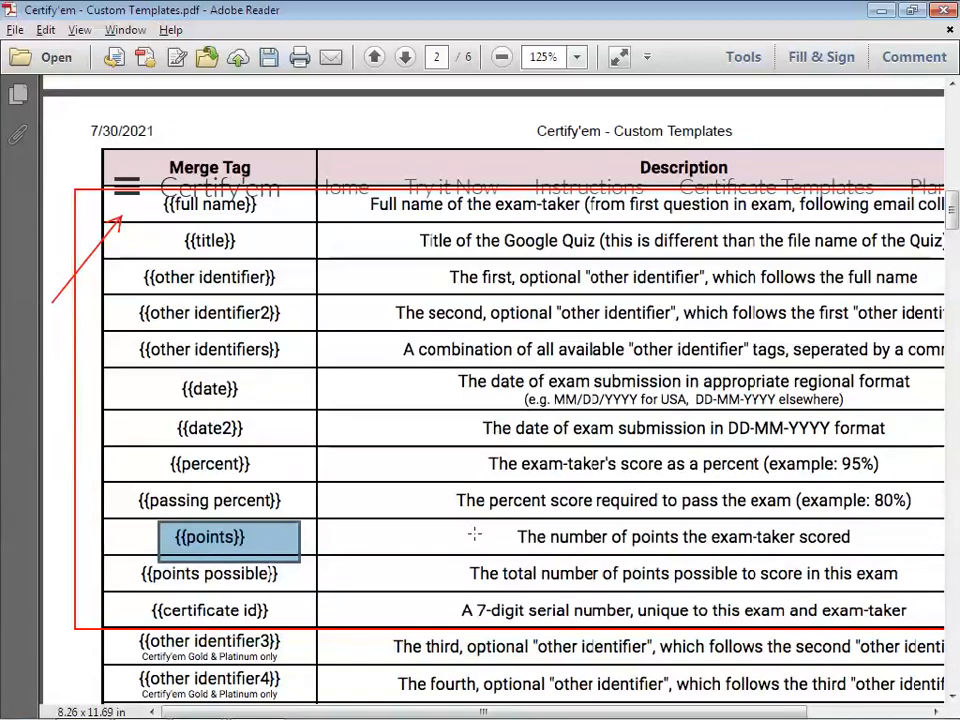
pyautogui.keyDown('ctrl'); pyautogui.scroll(-1, 474, 535); pyautogui.keyUp('ctrl')
pyautogui.scroll(-2, 472, 537)
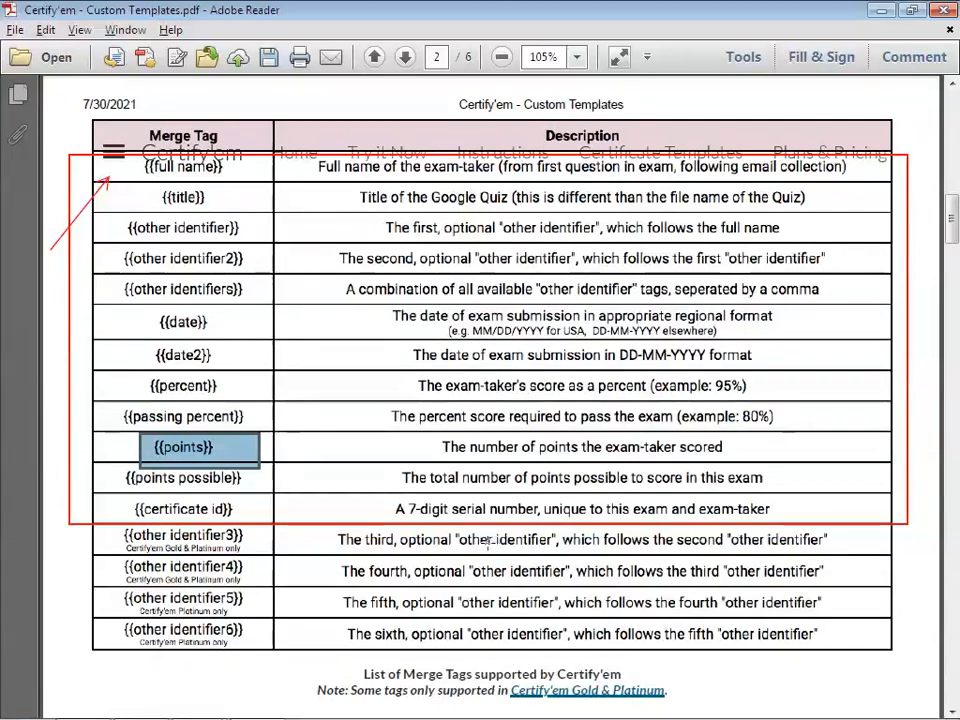
# Minimize Adobe Reader, drag Contact No above Name of College, City, and go to Gmail
pyautogui.click(880, 11)
pyautogui.scroll(-1, 393, 398)
pyautogui.scroll(-2, 398, 460)
pyautogui.moveTo(471, 439); pyautogui.dragTo(456, 343)
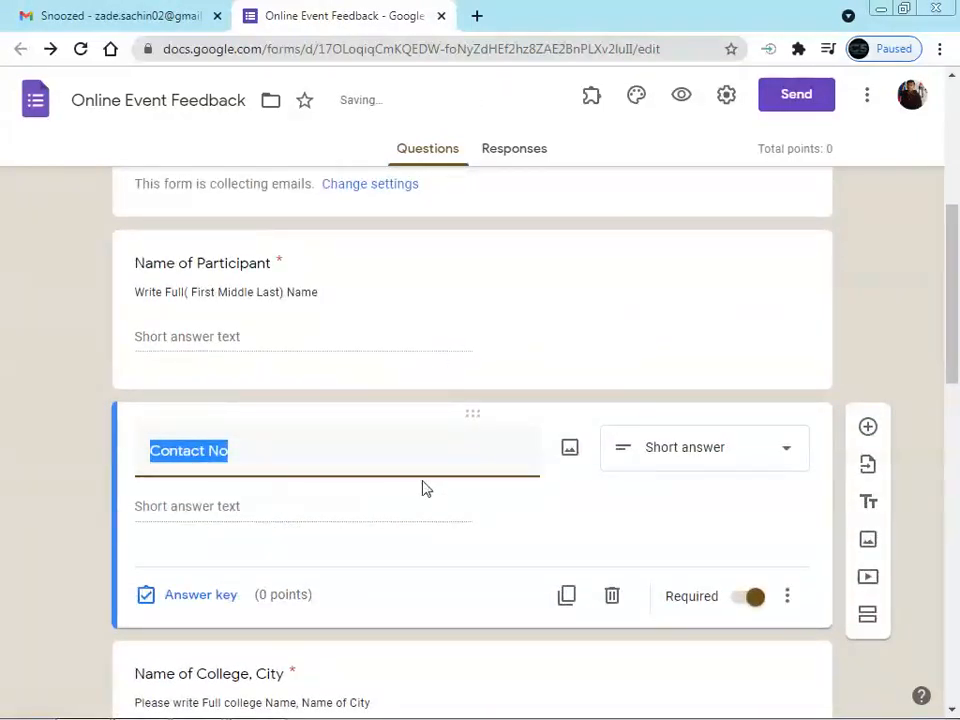
pyautogui.scroll(2, 330, 495)
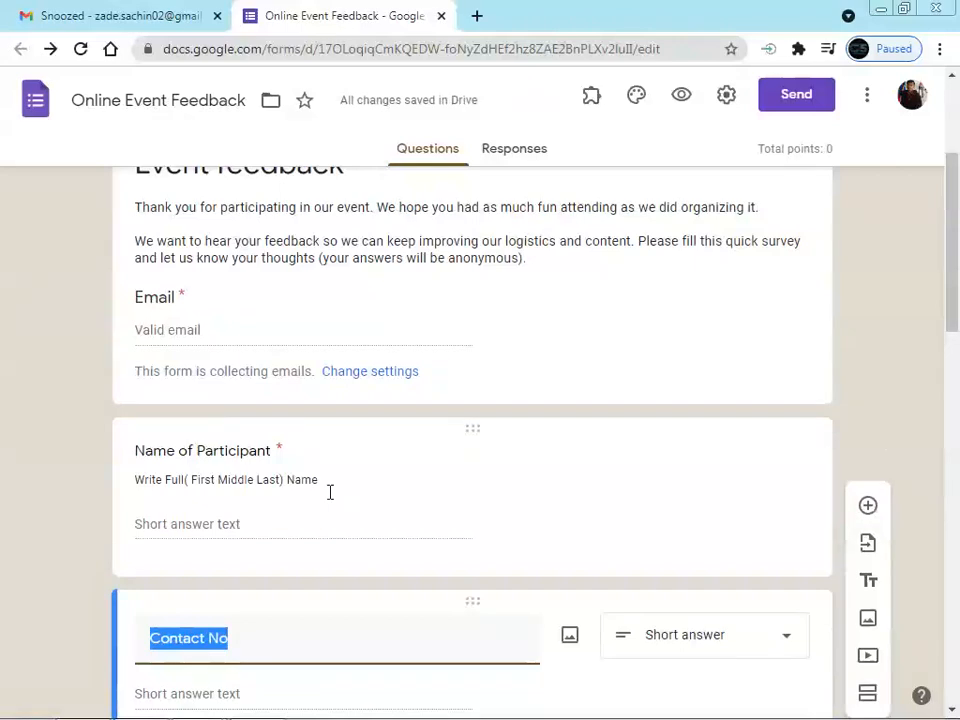
pyautogui.click(106, 19)
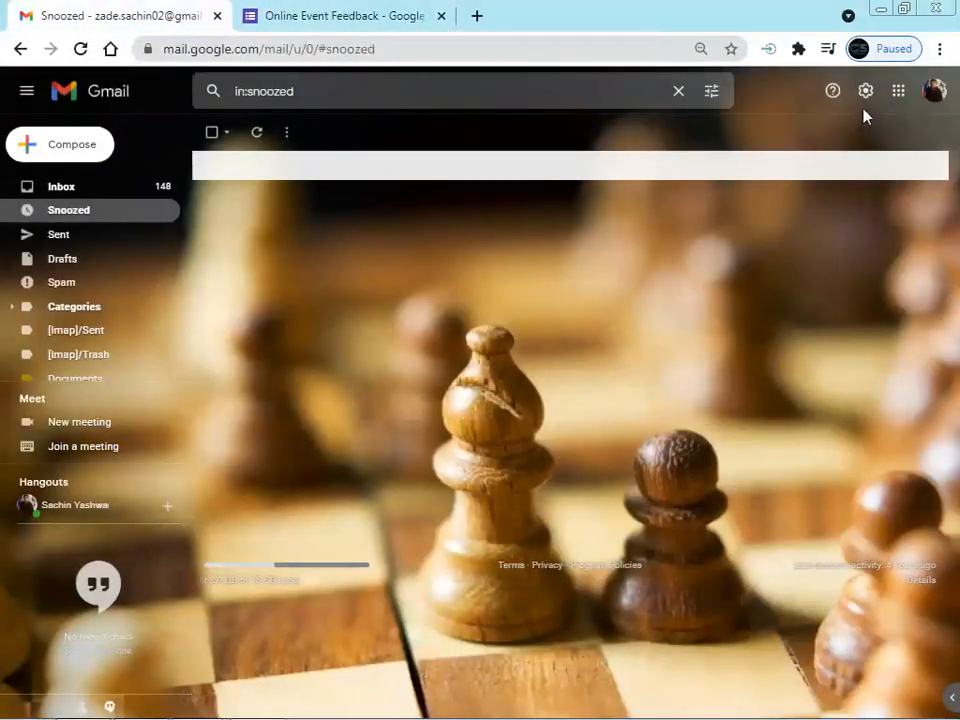
# Launch Google Slides in a new tab from Gmail's Google apps menu
pyautogui.click(898, 93)
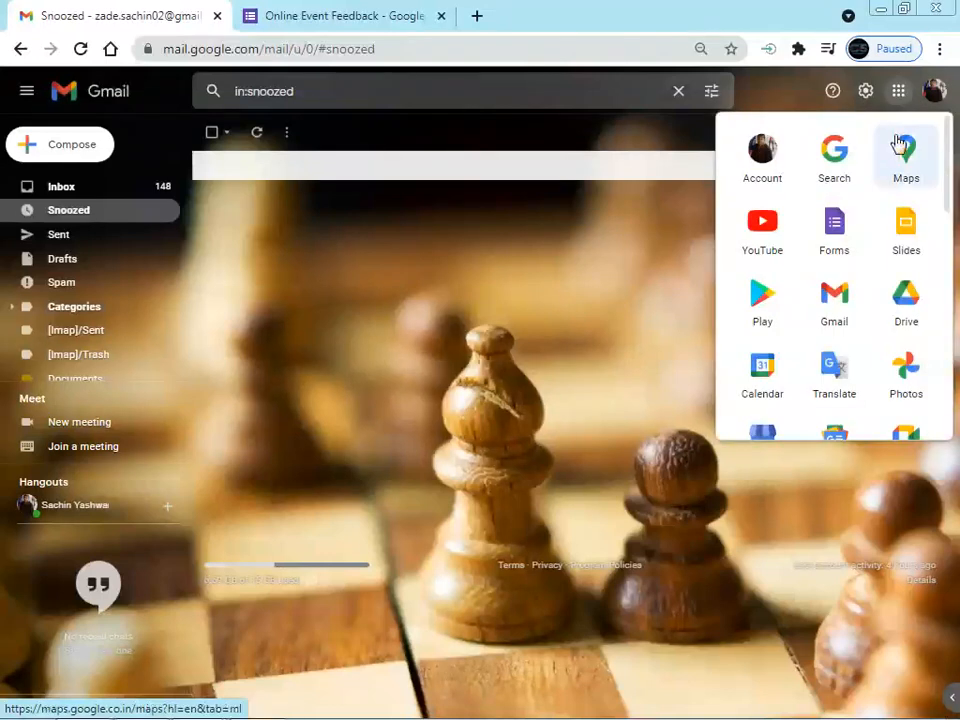
pyautogui.click(907, 237)
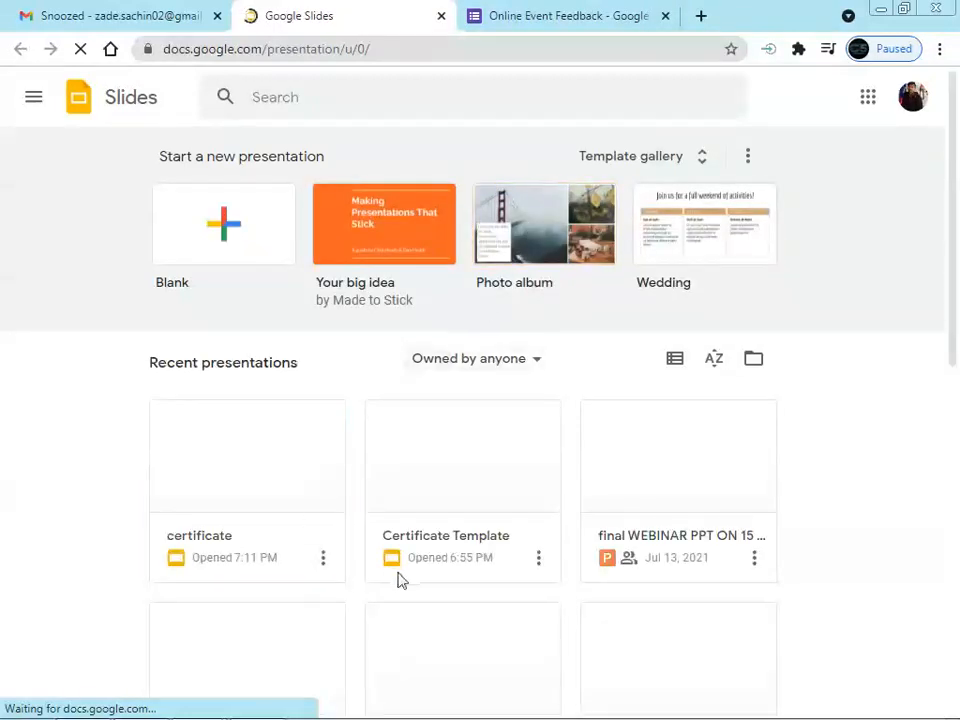
# Open the Certificate Template presentation and select its {{date}} and {{date2}} merge tag lines
pyautogui.click(489, 402)
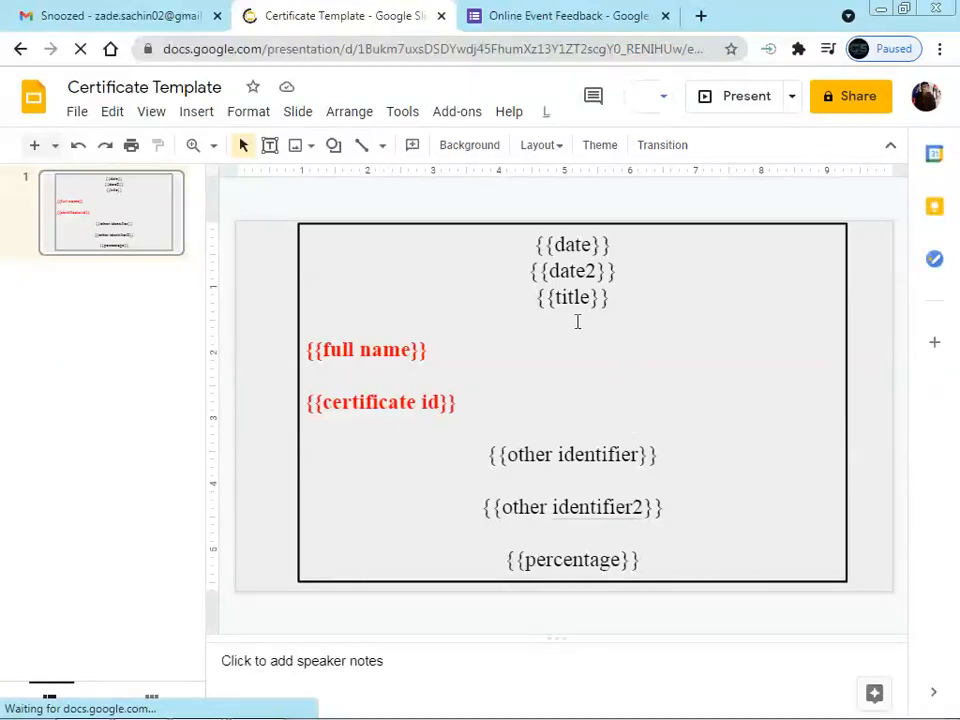
pyautogui.tripleClick(608, 247)
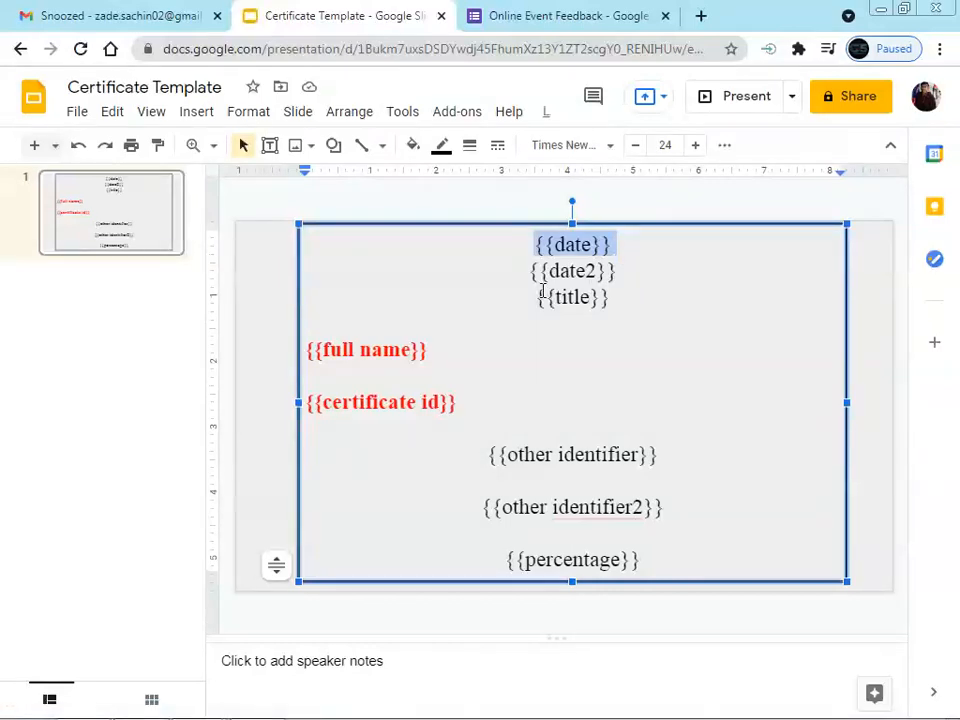
pyautogui.moveTo(527, 274); pyautogui.dragTo(634, 283)
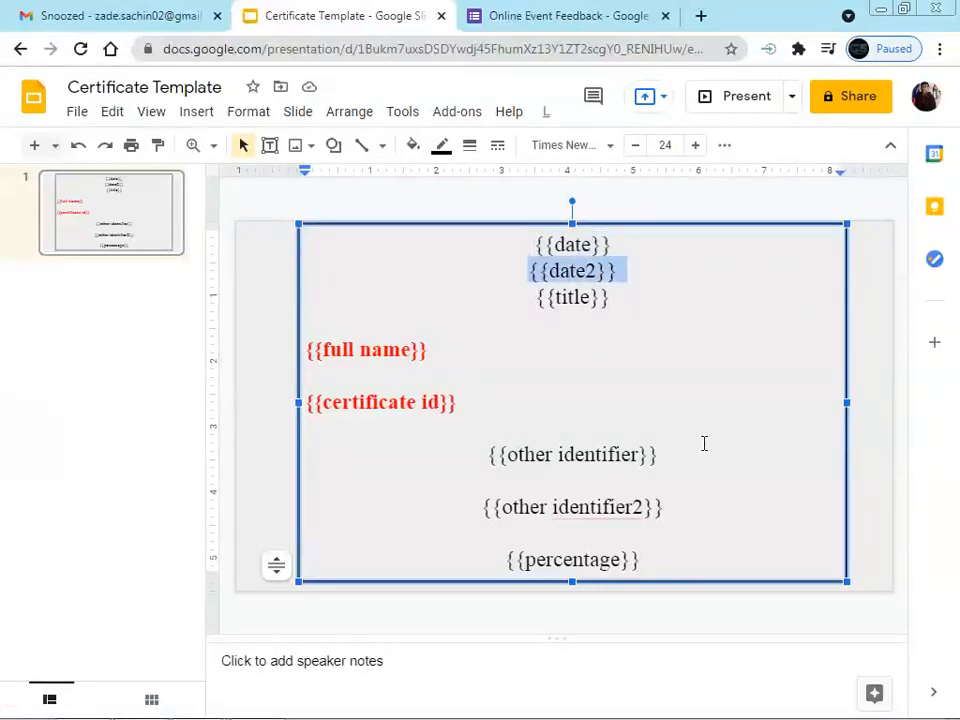
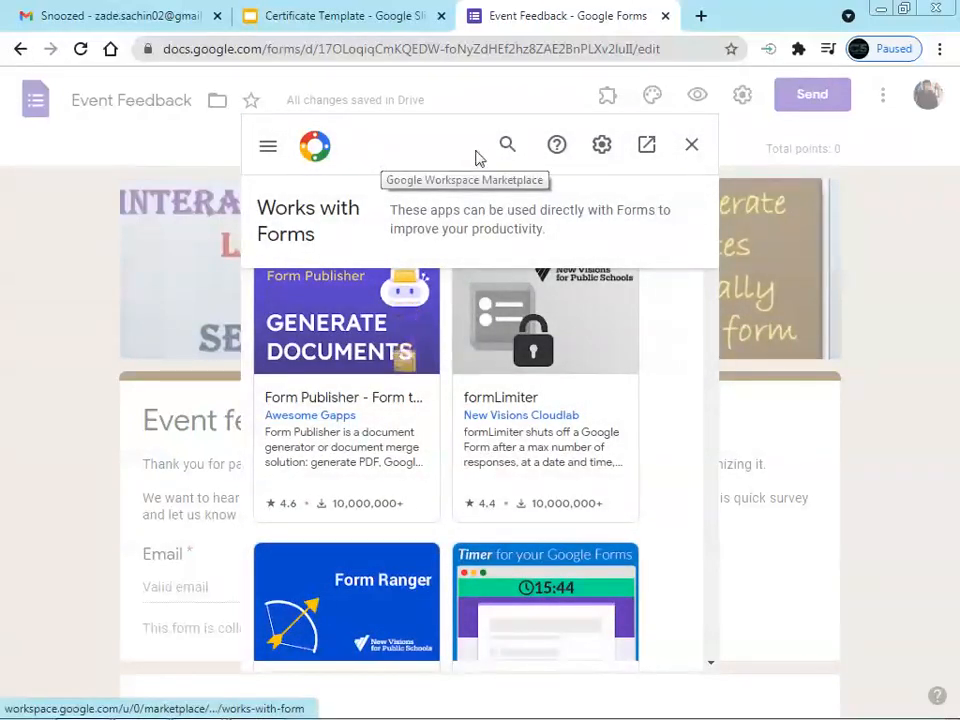
# Search the add-on marketplace for 'certify', confirm Certify'em shows Installed, and close the marketplace
pyautogui.click(507, 145)
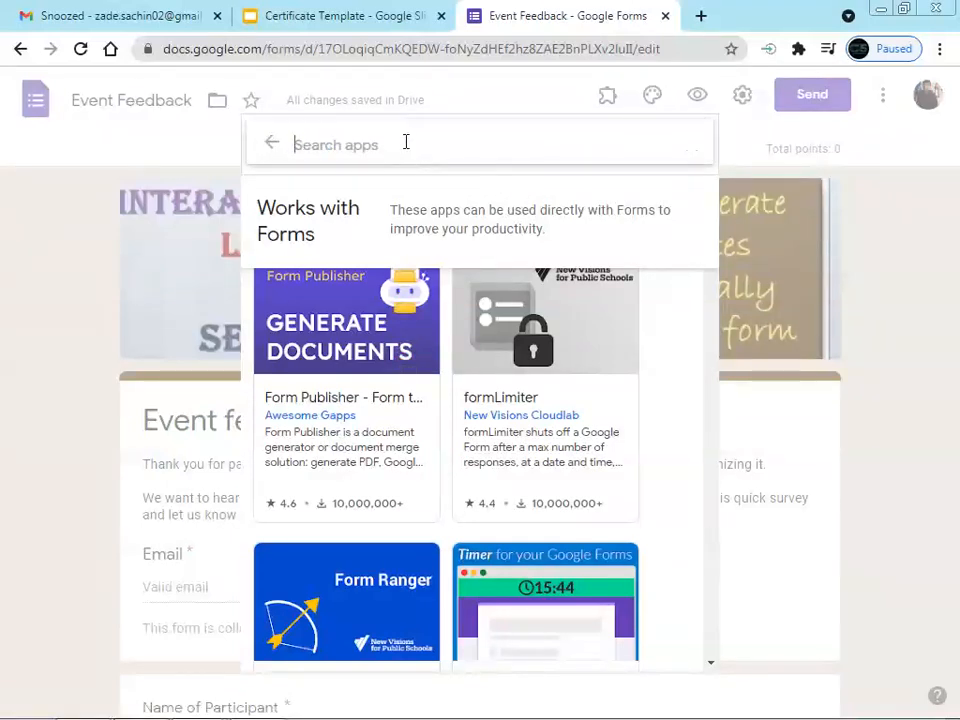
pyautogui.write('certi')
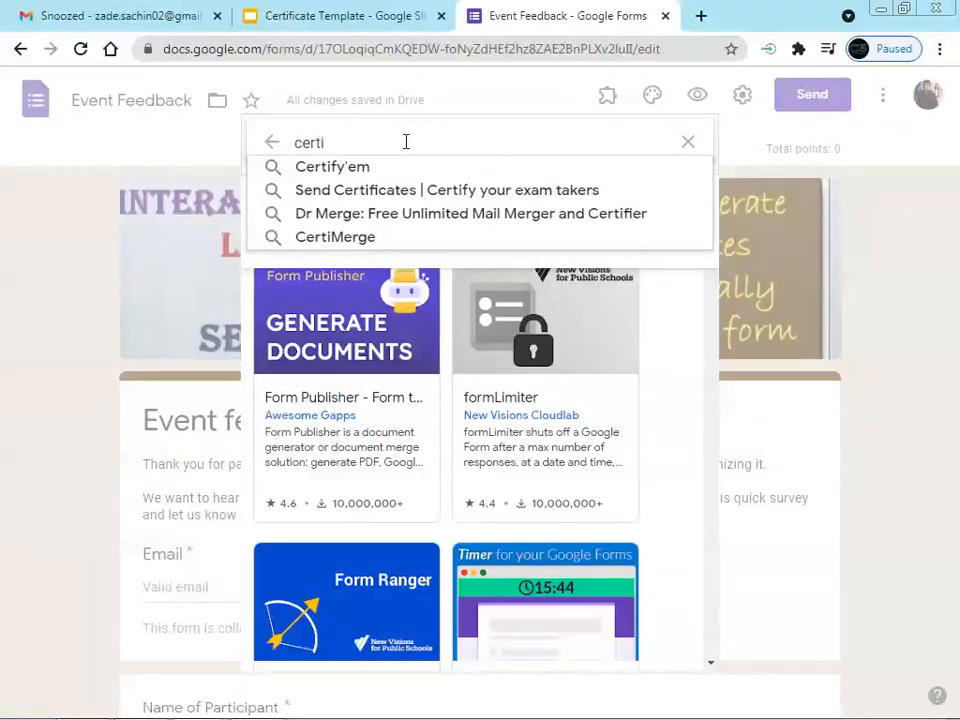
pyautogui.write('fy')
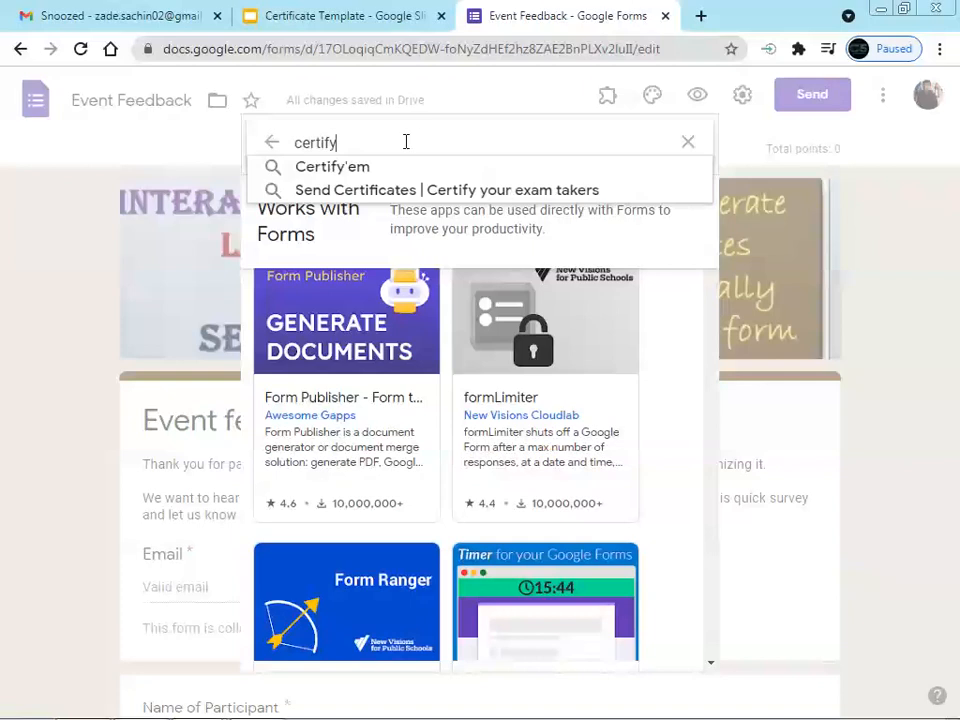
pyautogui.click(336, 172)
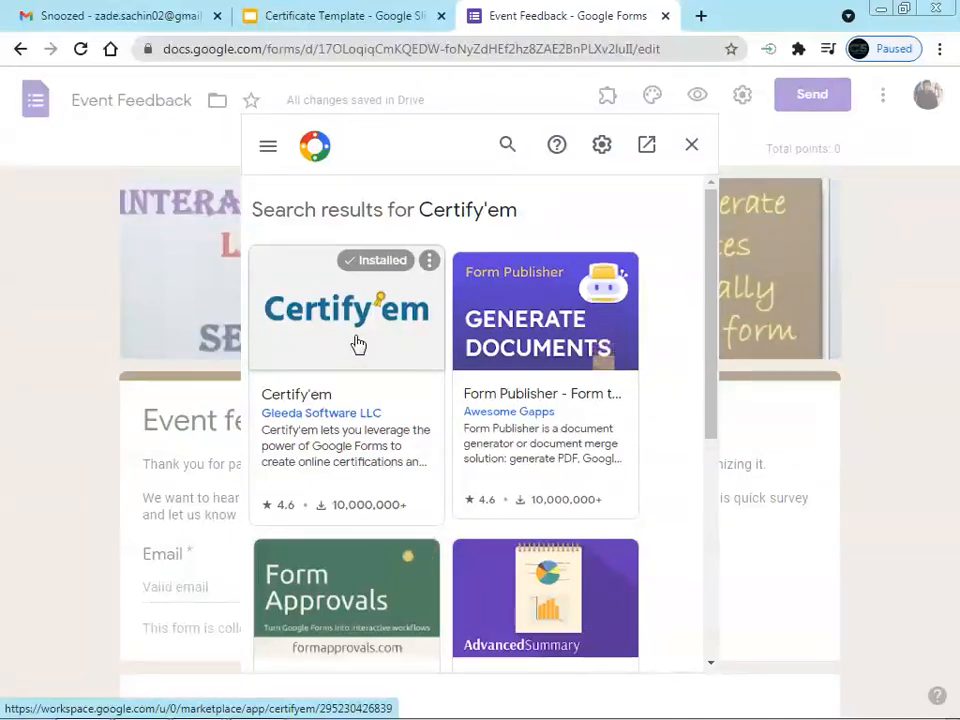
pyautogui.click(690, 148)
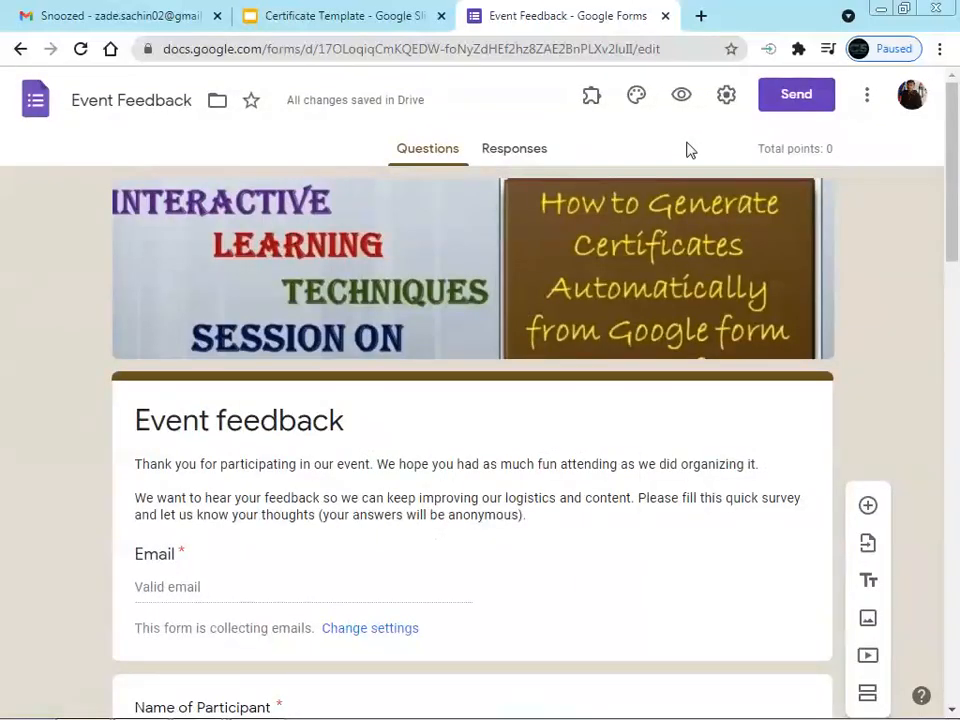
# Choose Certify'em from the Add-ons menu and select Show Certify'em Controls
pyautogui.click(591, 100)
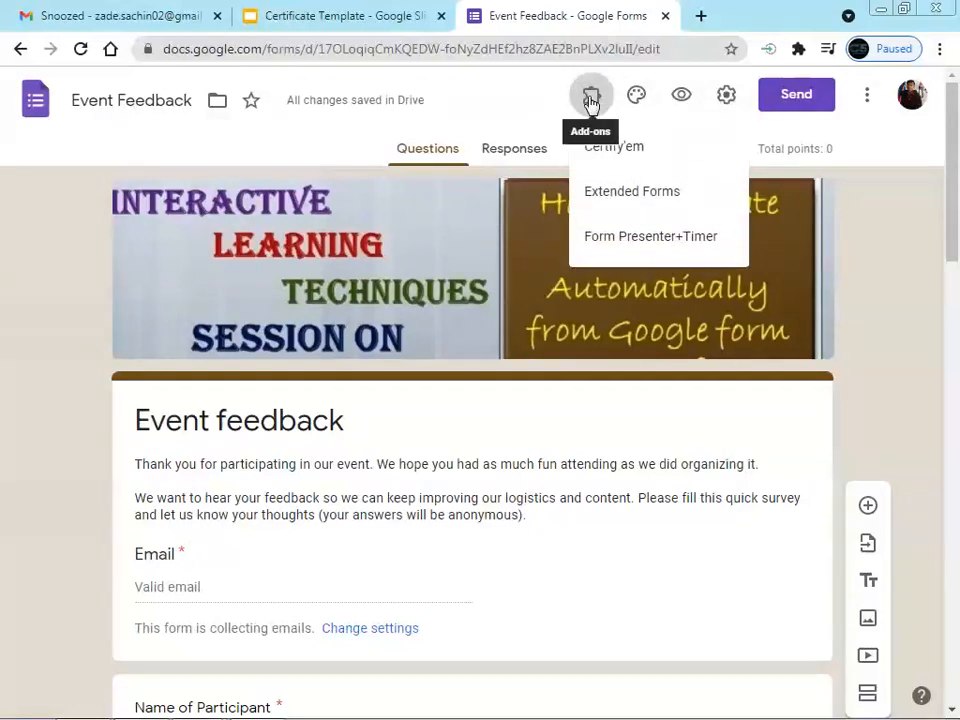
pyautogui.click(613, 160)
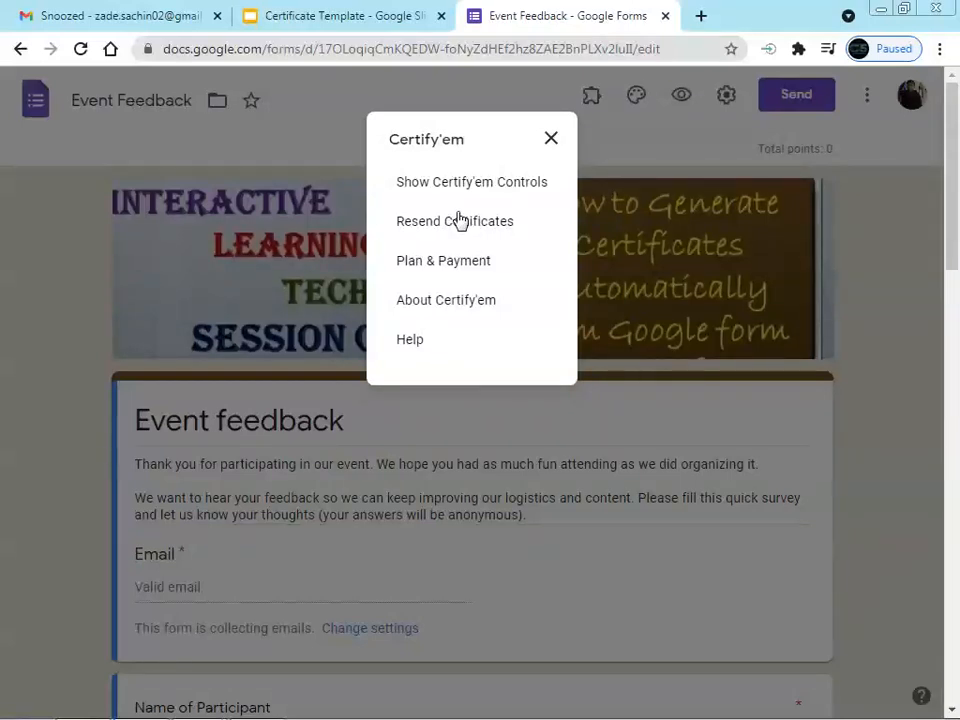
pyautogui.click(551, 138)
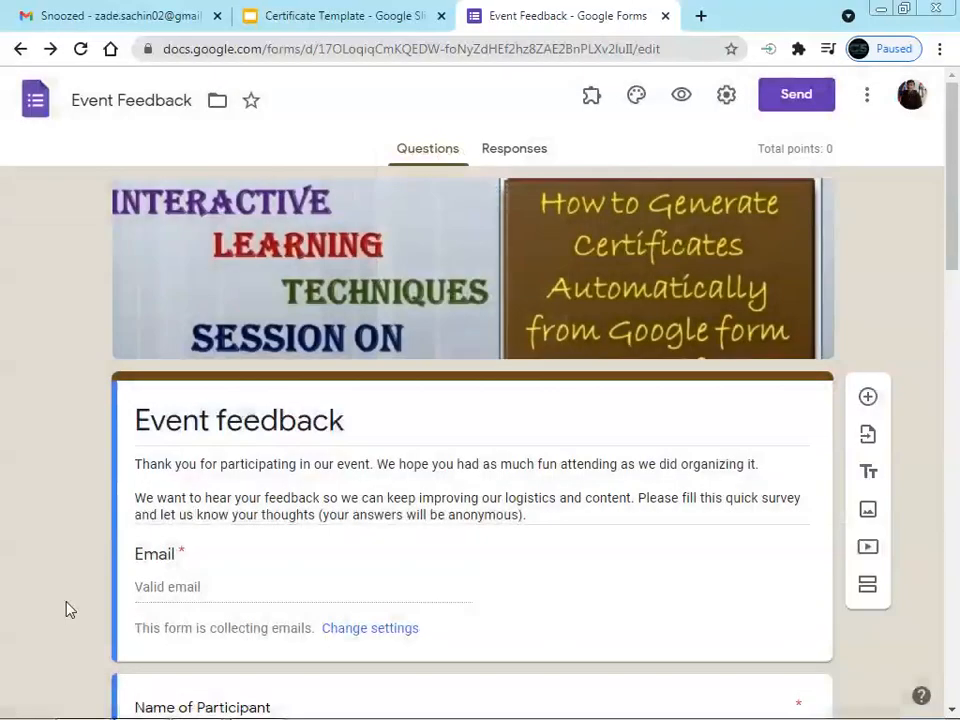
pyautogui.scroll(-1, 163, 500)
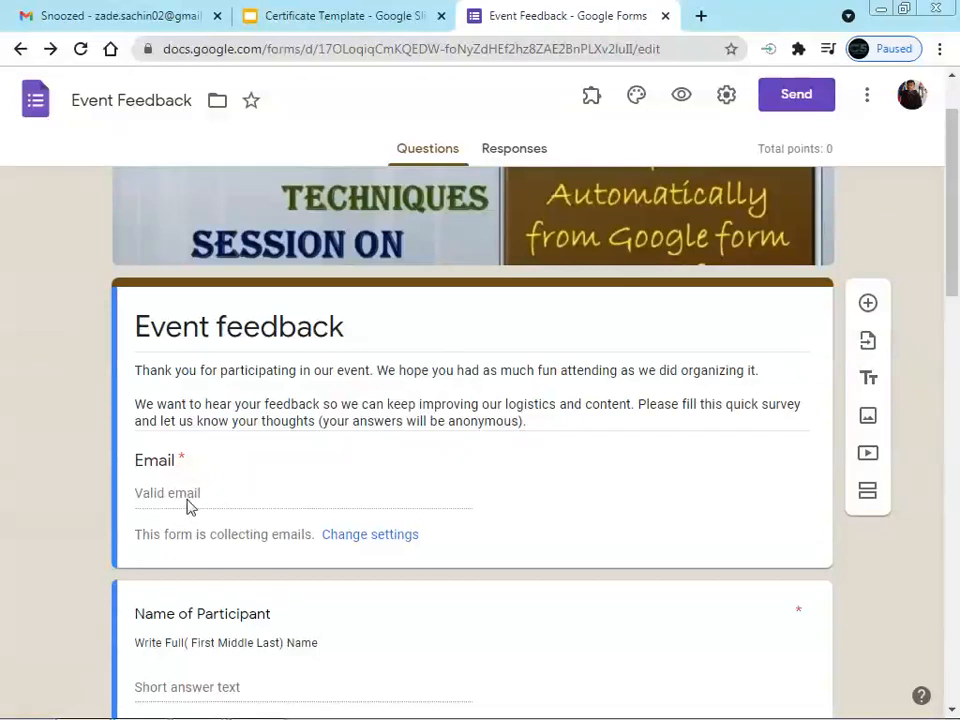
pyautogui.click(592, 97)
pyautogui.click(614, 148)
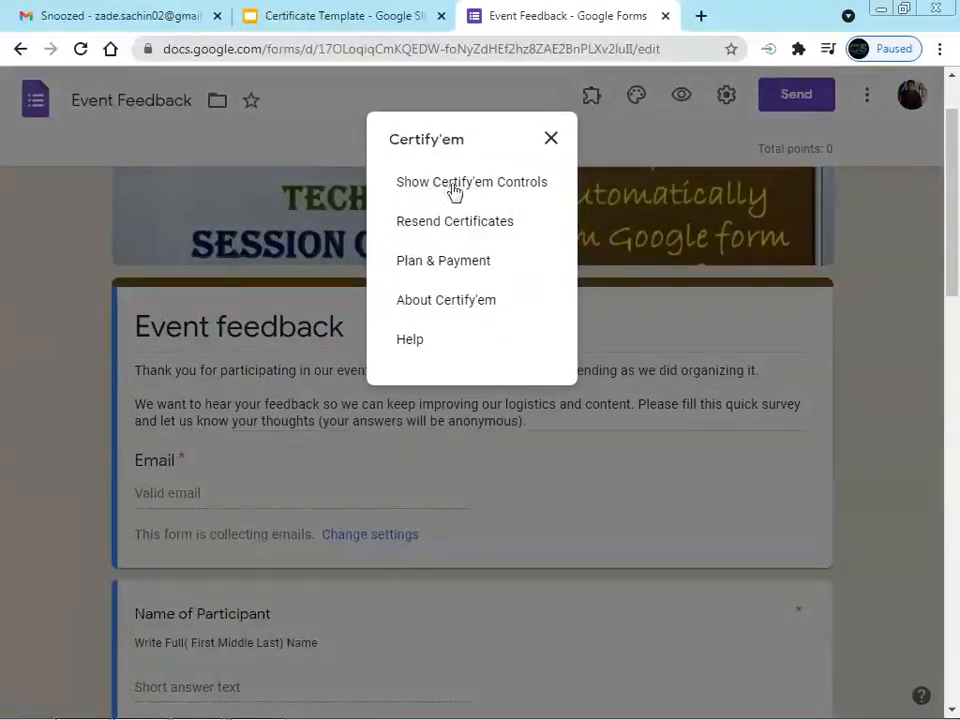
pyautogui.click(477, 194)
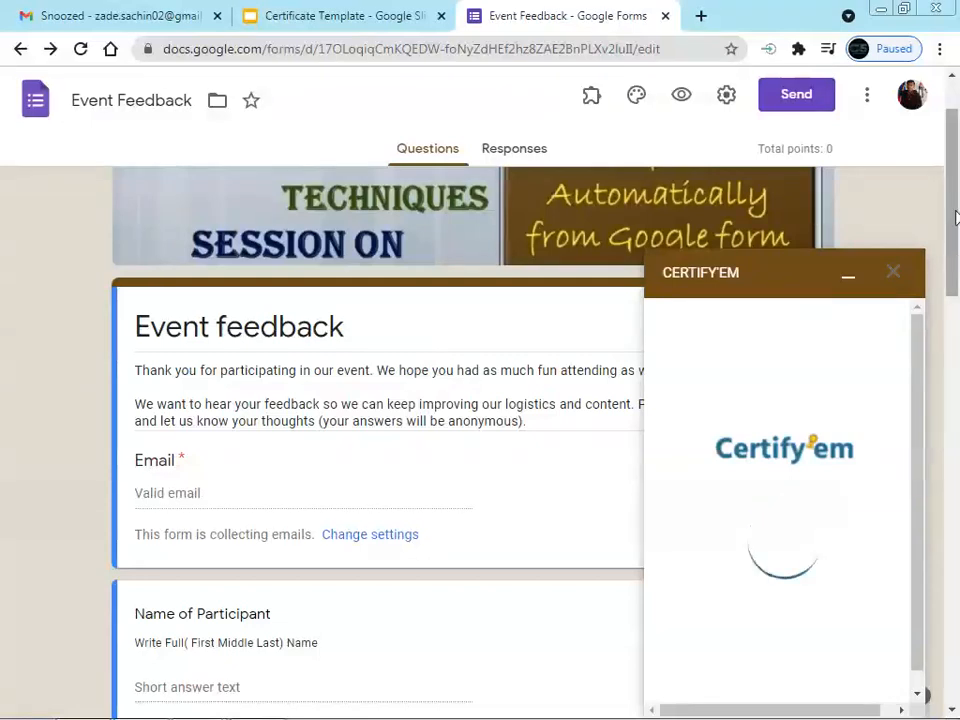
# Change the Certify'em passing score from 80% to 0%, then Preview All templates
pyautogui.moveTo(955, 214)
pyautogui.mouseDown()
pyautogui.moveTo(955, 240)
pyautogui.moveTo(954, 221)
pyautogui.mouseUp()
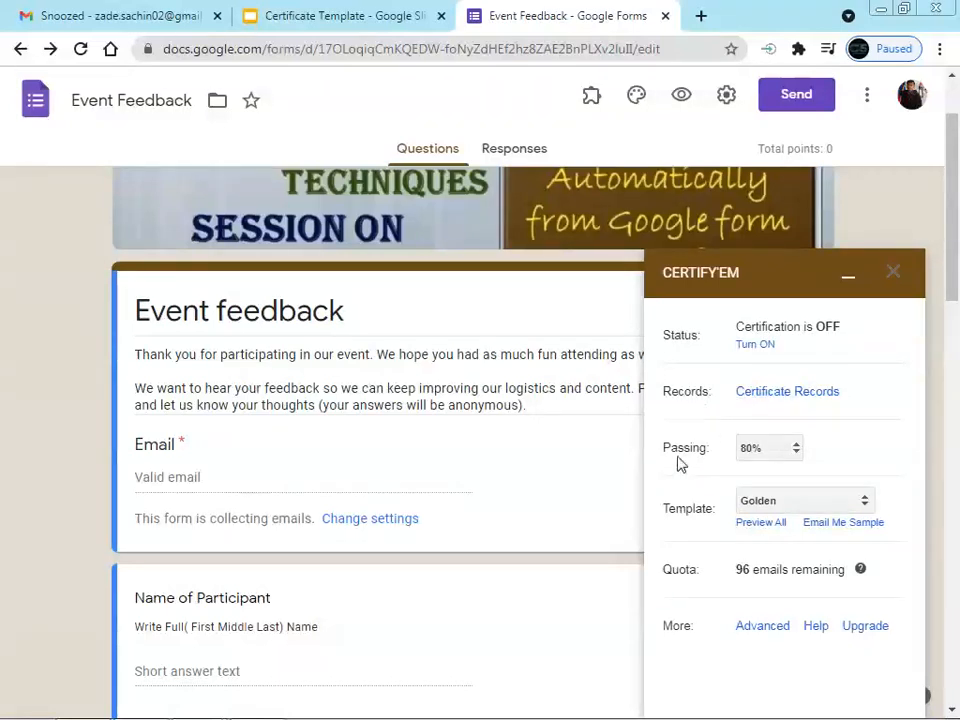
pyautogui.click(768, 455)
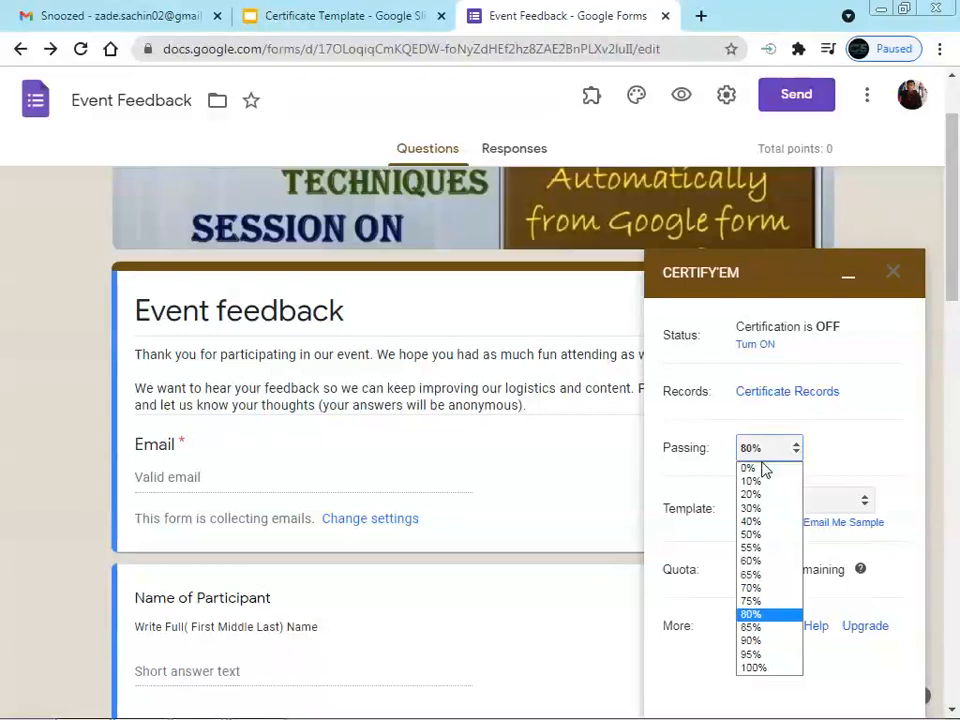
pyautogui.click(755, 472)
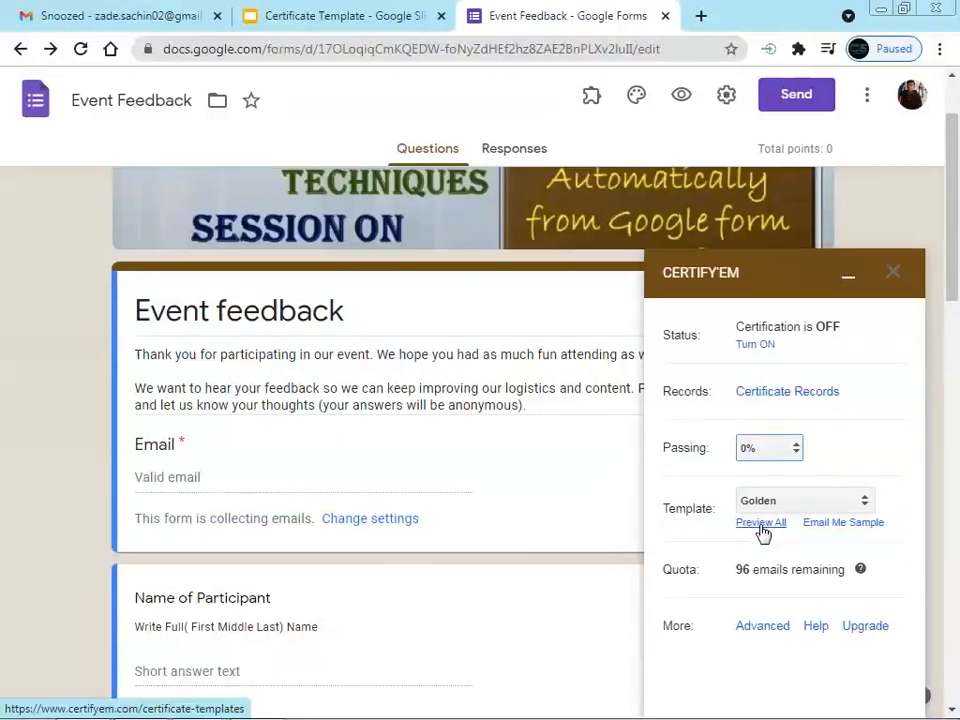
pyautogui.click(763, 526)
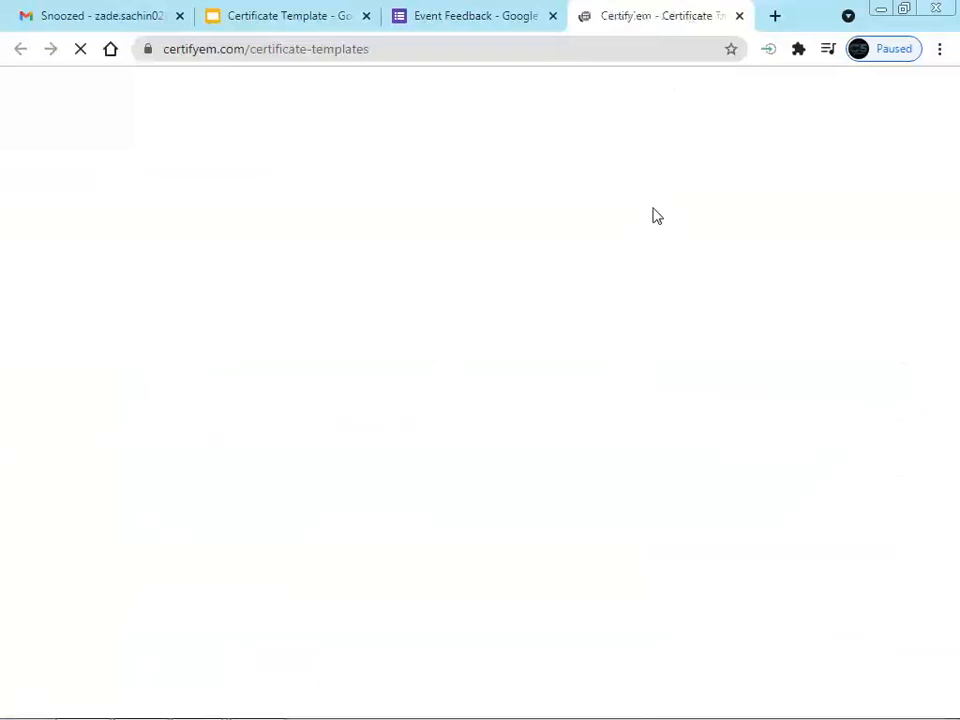
# Scroll through the certificate templates from Black Frame to Zigzag, then return to Chrome
pyautogui.scroll(-2, 655, 211)
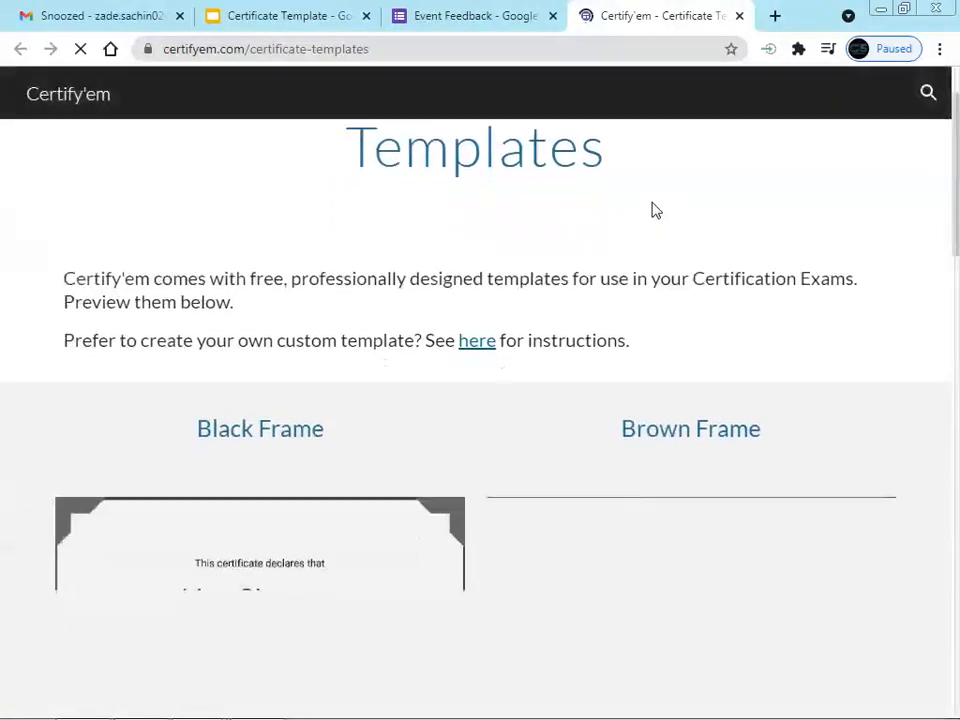
pyautogui.scroll(-2, 655, 211)
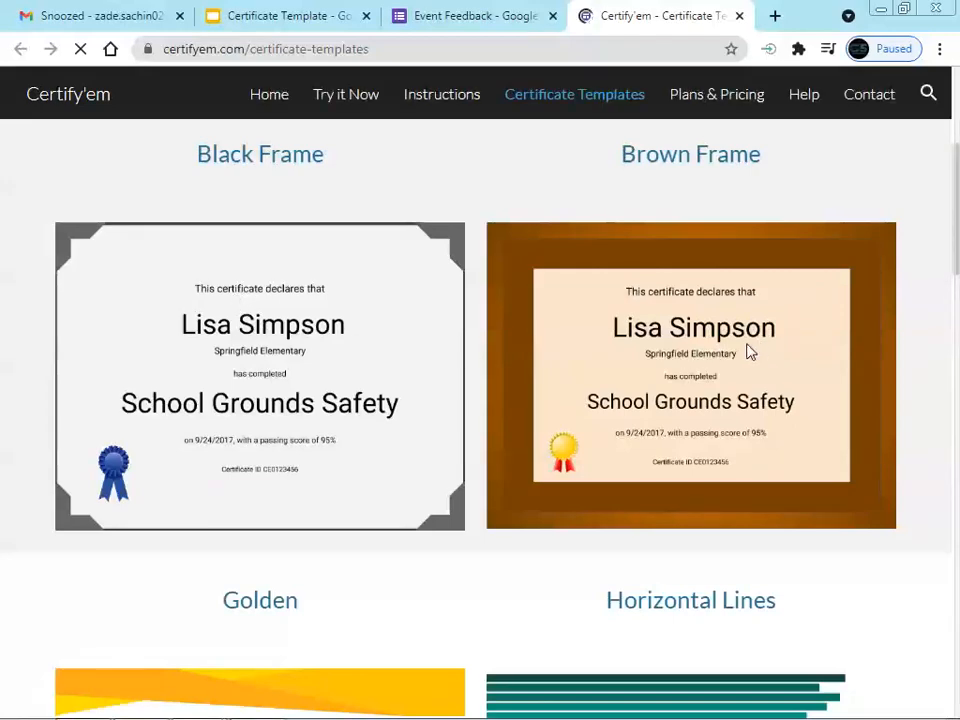
pyautogui.scroll(-1, 748, 349)
pyautogui.scroll(2, 347, 326)
pyautogui.scroll(-5, 628, 321)
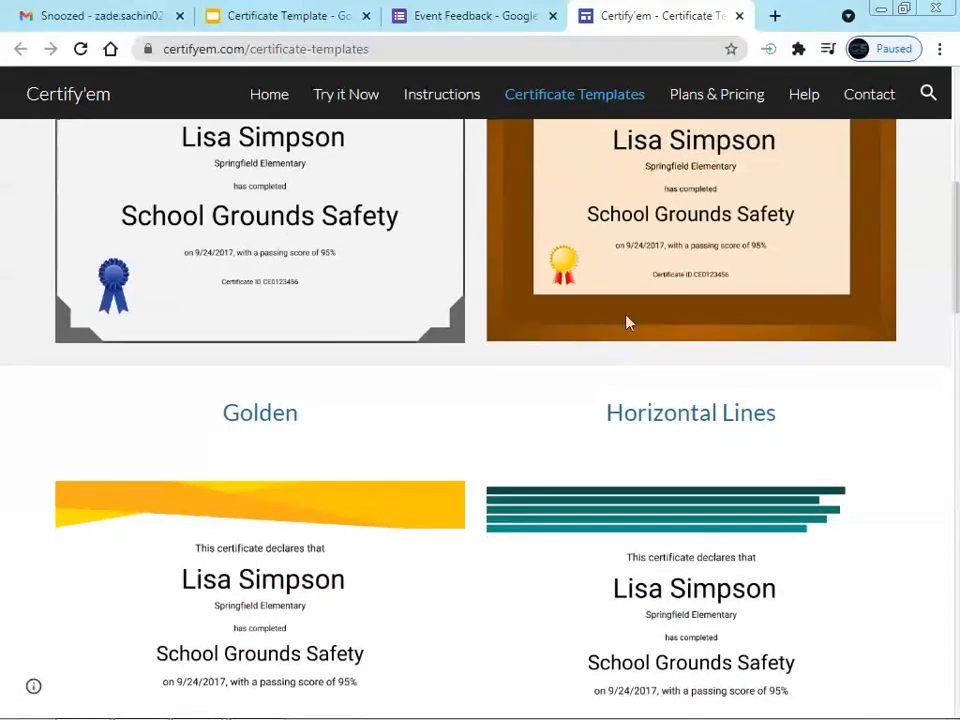
pyautogui.scroll(-4, 287, 476)
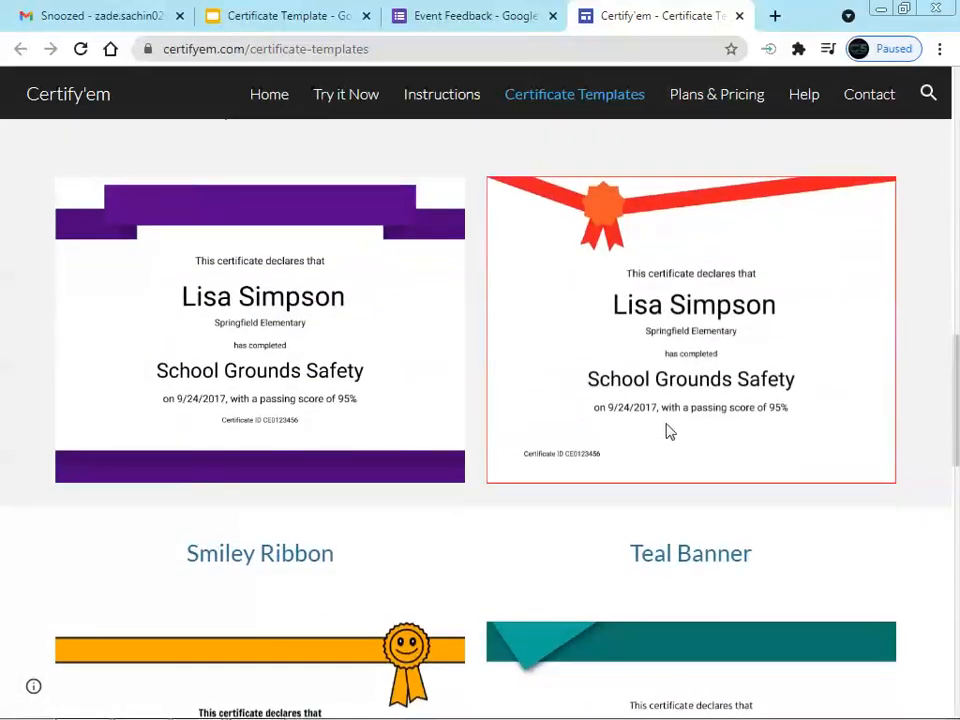
pyautogui.scroll(-3, 700, 423)
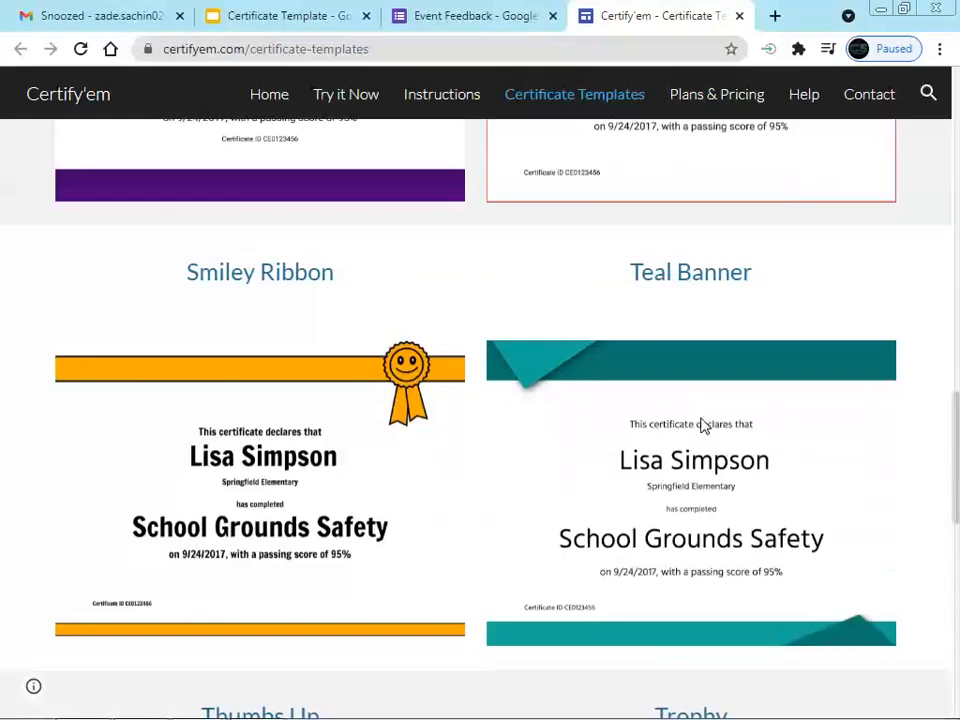
pyautogui.scroll(-3, 697, 440)
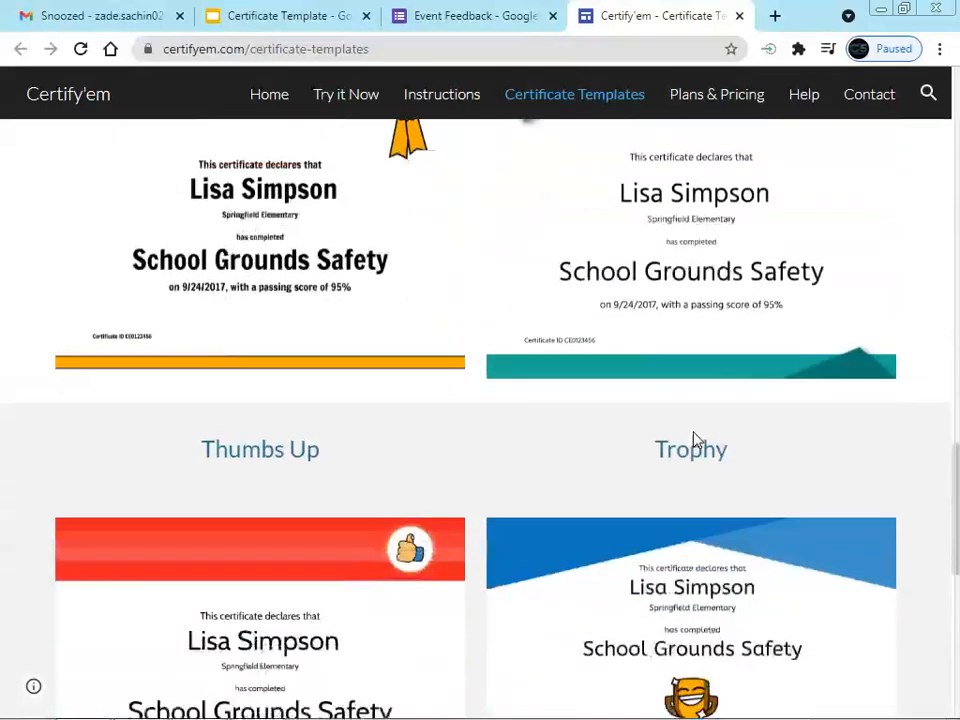
pyautogui.scroll(-3, 597, 462)
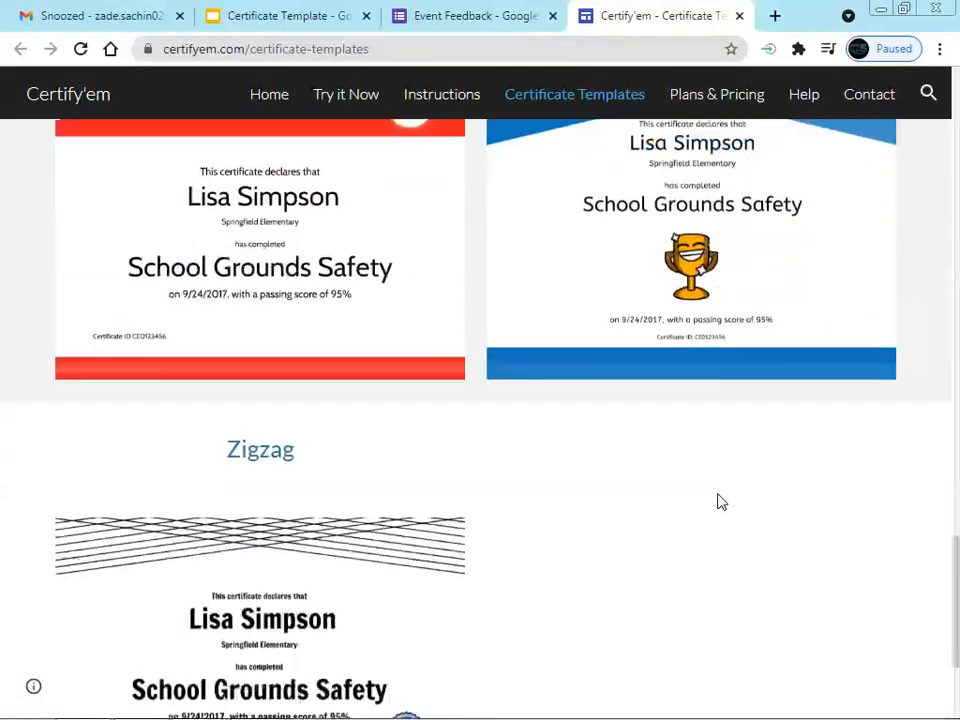
pyautogui.scroll(3, 306, 510)
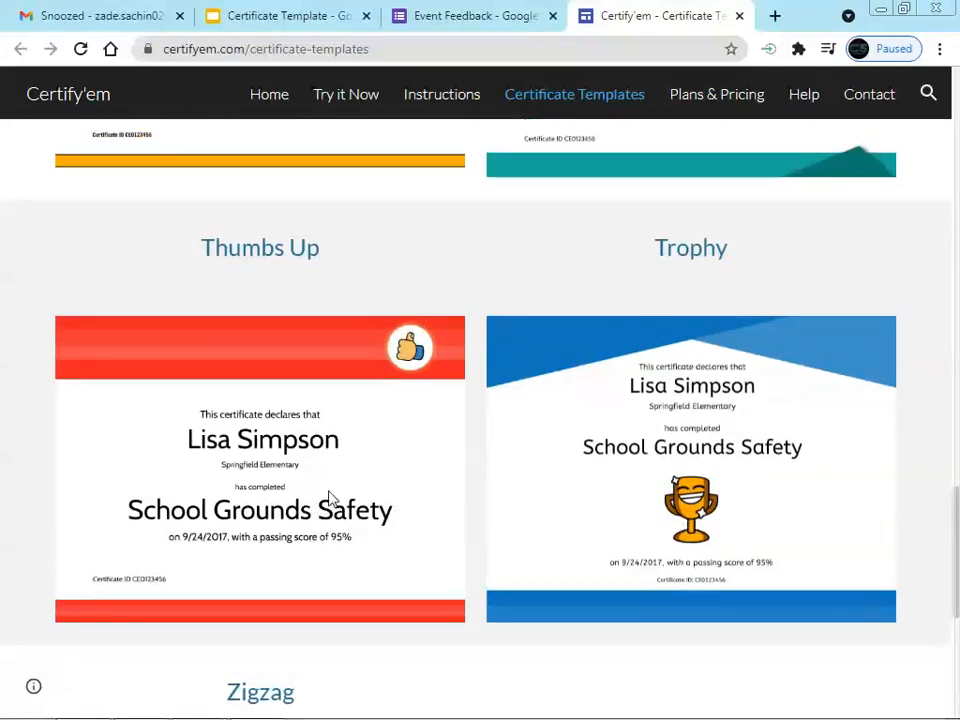
pyautogui.scroll(2, 326, 499)
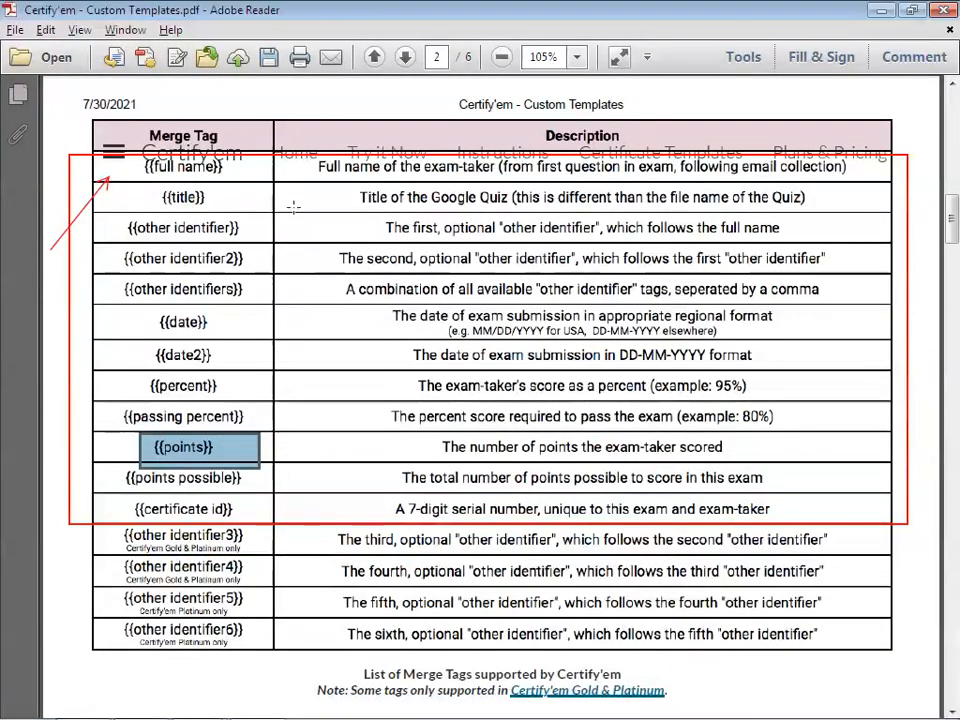
pyautogui.hotkey('alt', 'Tab')
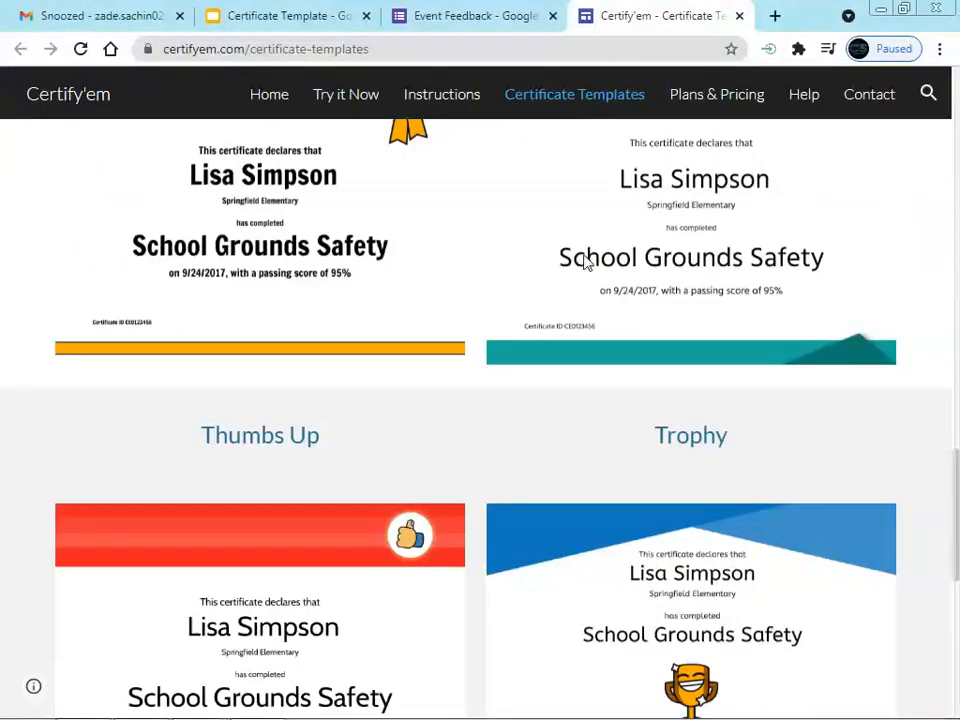
pyautogui.scroll(3, 585, 261)
# Compare the Event Feedback form with the Certificate Template slides
pyautogui.click(478, 17)
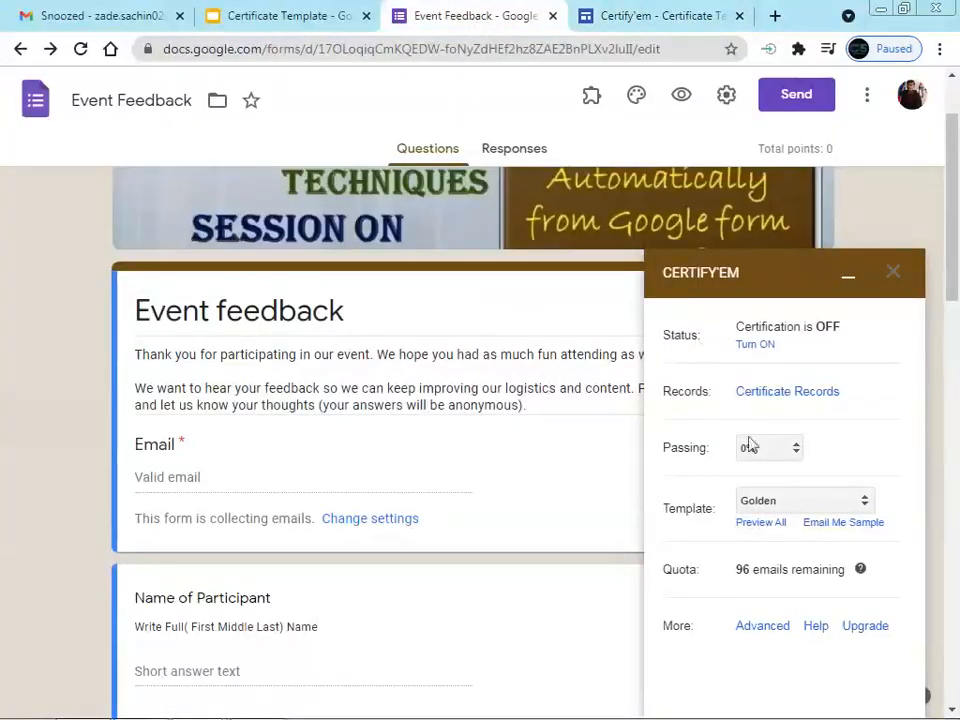
pyautogui.click(285, 20)
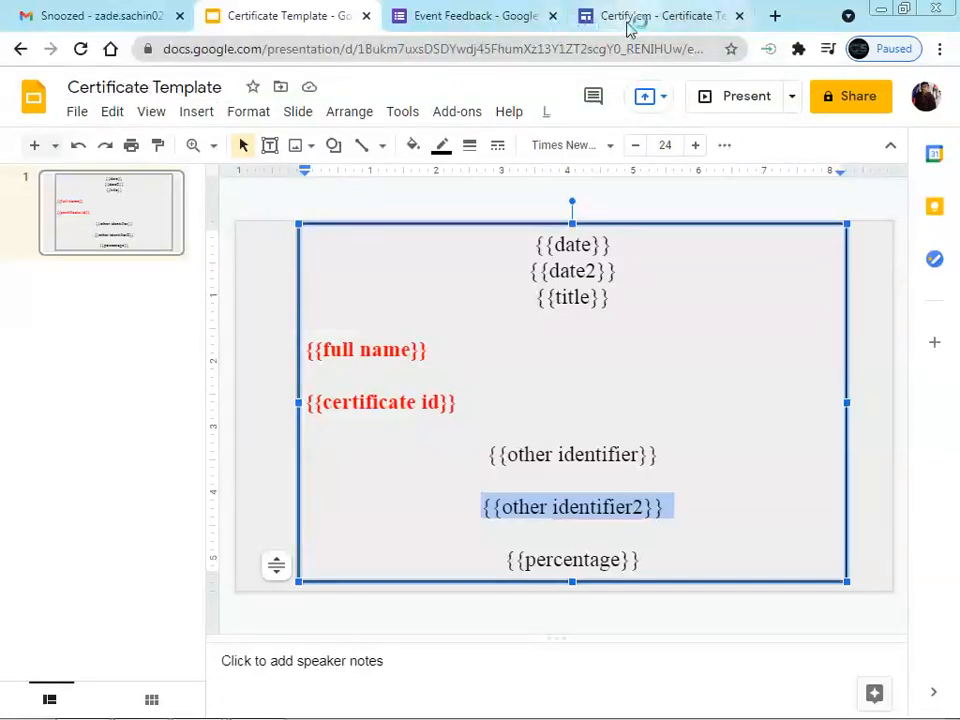
pyautogui.click(499, 17)
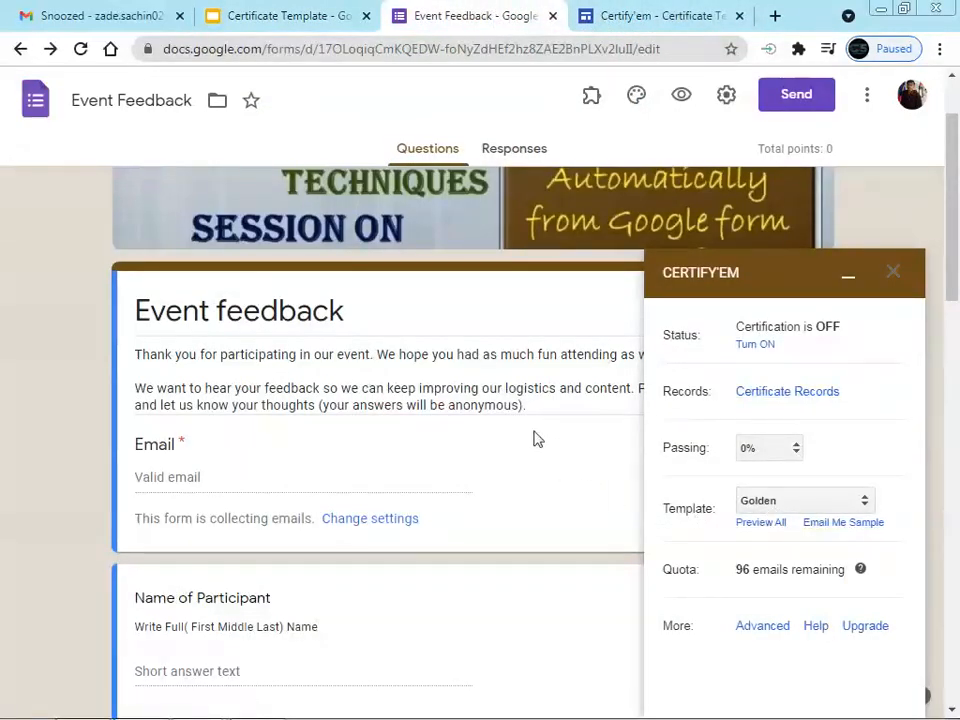
pyautogui.click(315, 14)
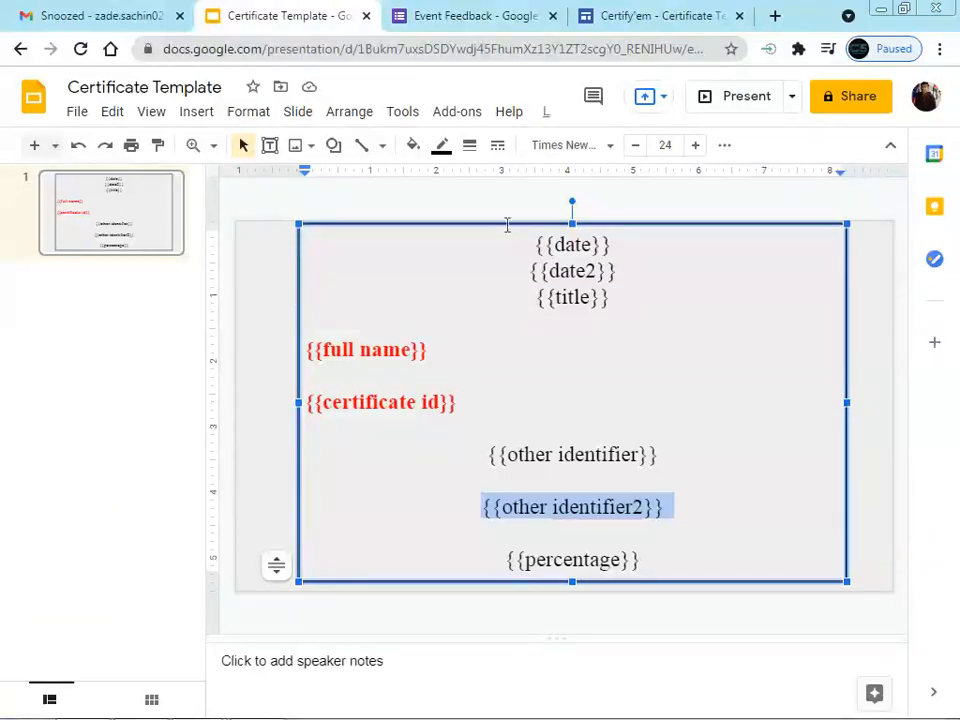
pyautogui.click(473, 16)
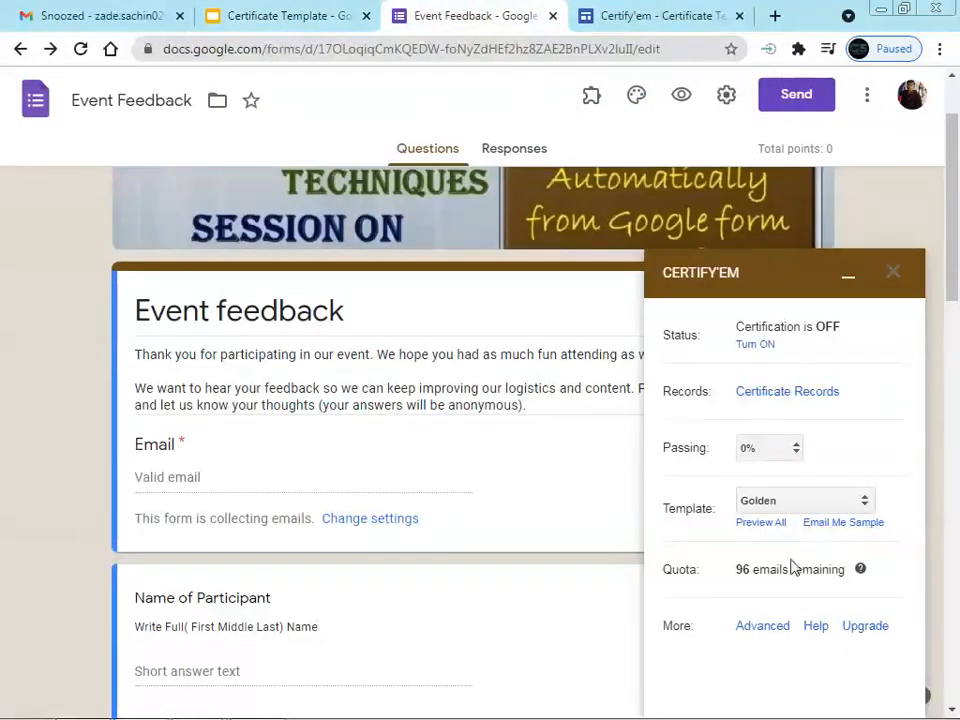
# Choose 'Use a Custom Template' from the Certify'em Template dropdown
pyautogui.click(810, 505)
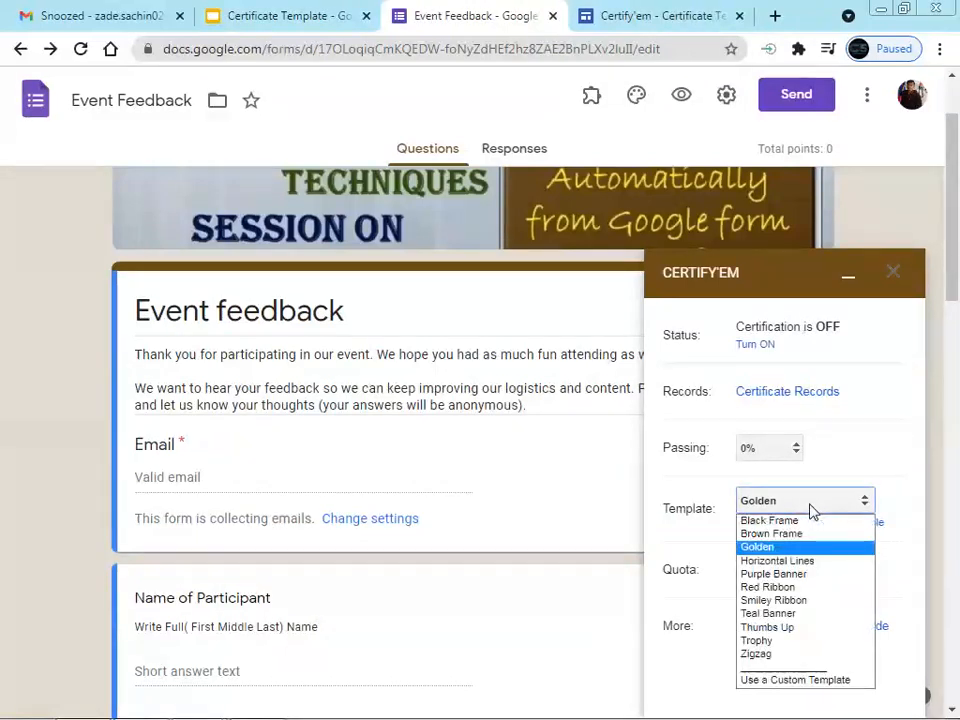
pyautogui.click(778, 681)
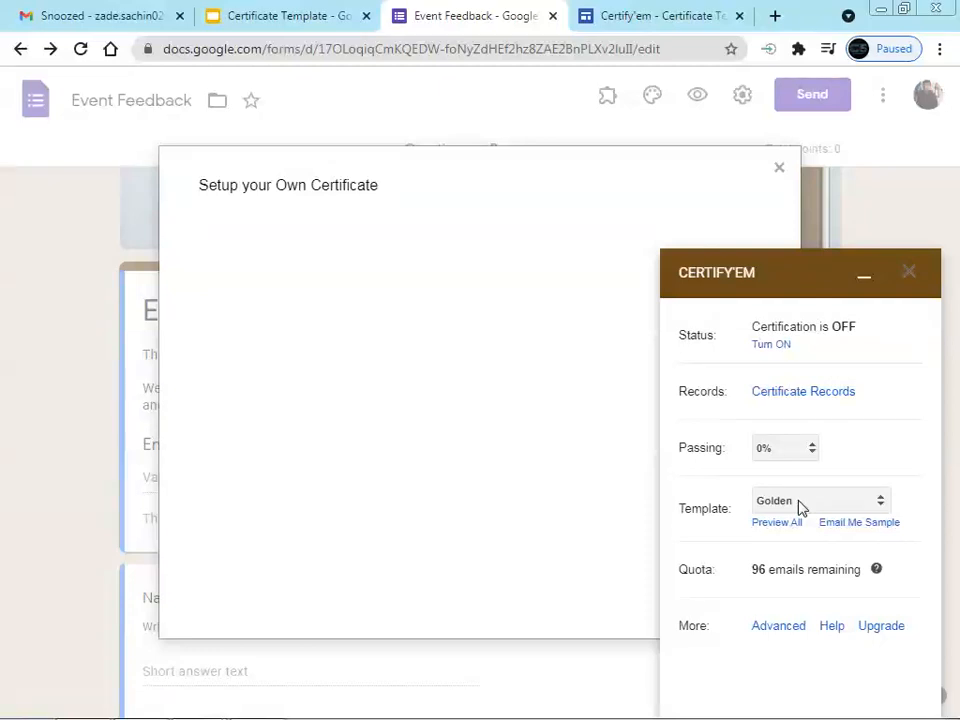
pyautogui.click(780, 165)
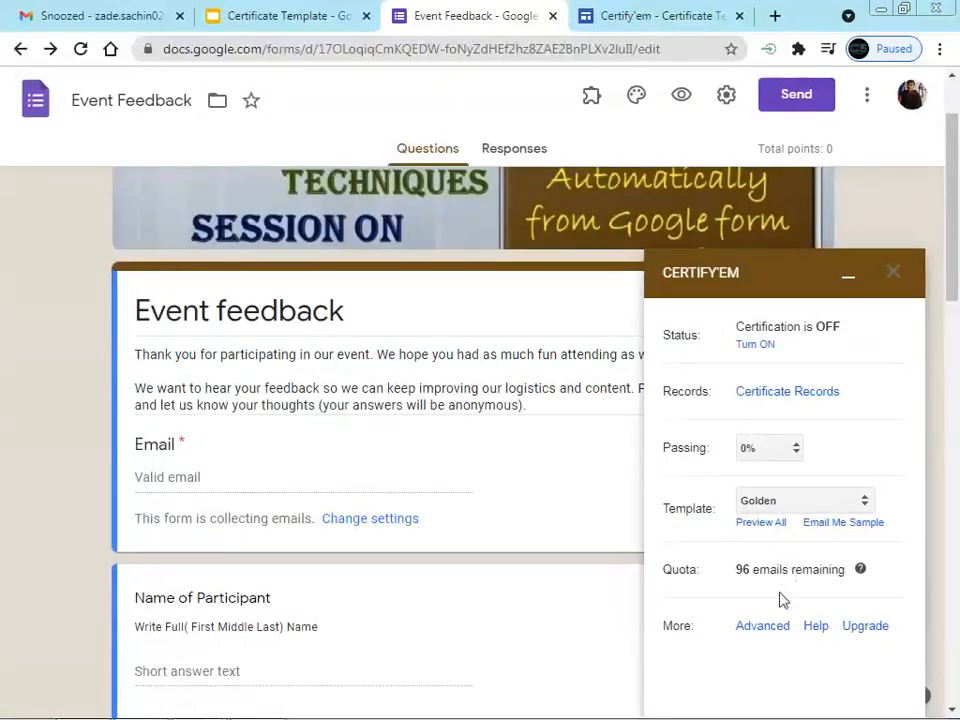
pyautogui.click(842, 506)
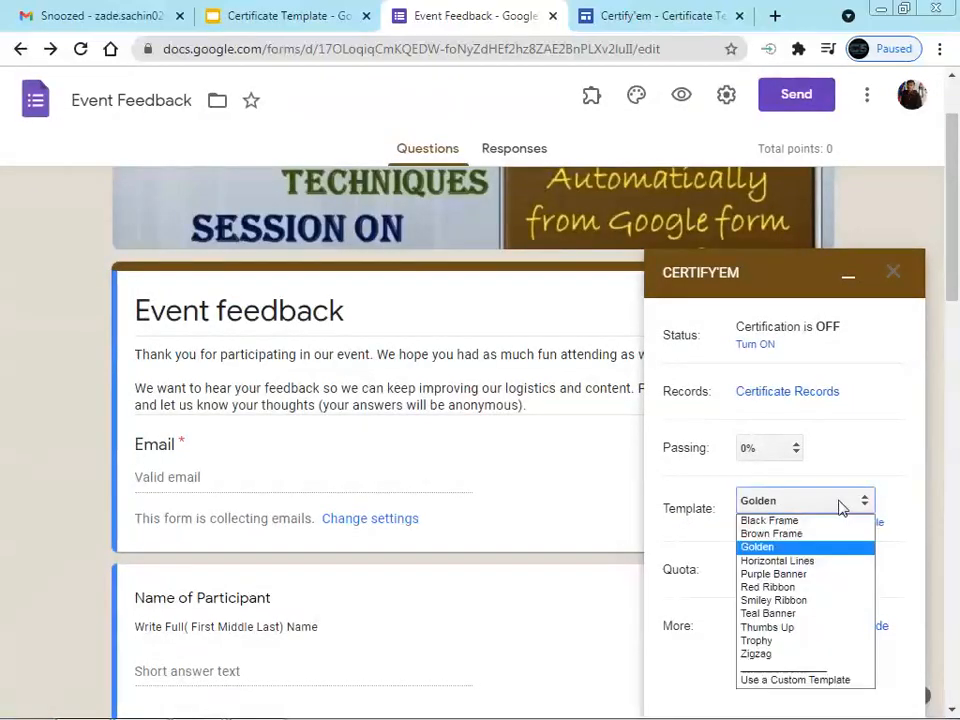
pyautogui.click(803, 682)
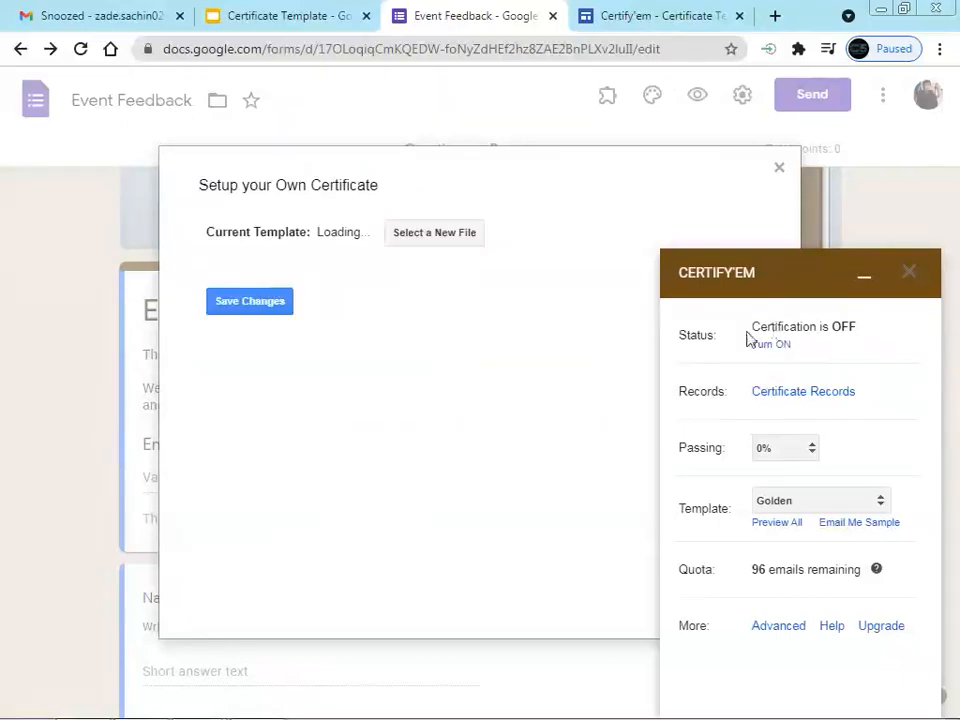
# Select the Certificate Template presentation as the custom template, save, and email a sample certificate
pyautogui.click(418, 234)
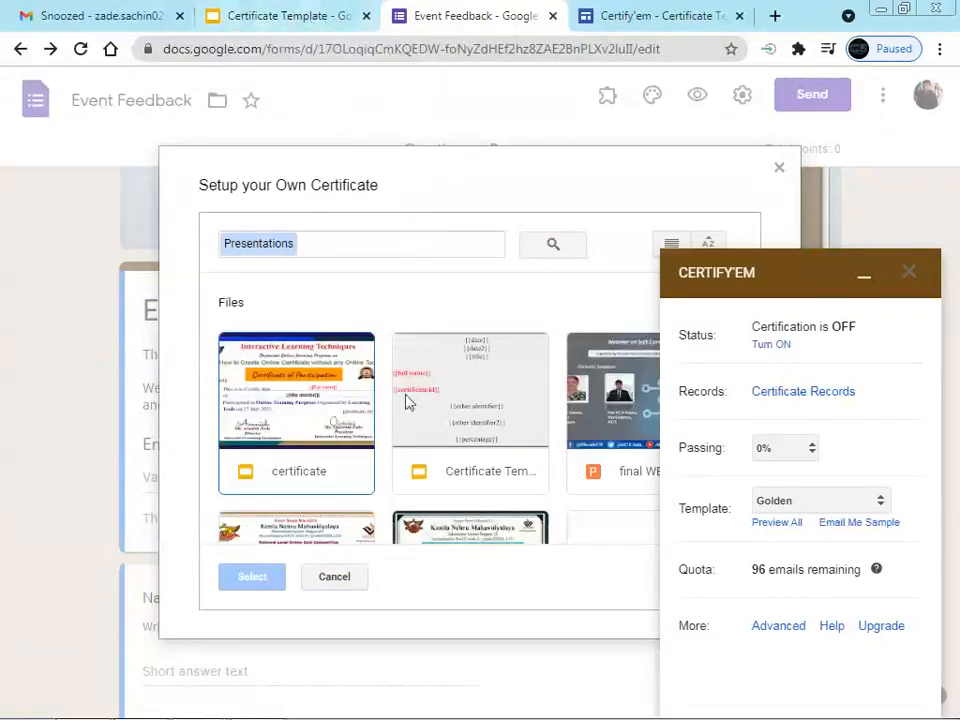
pyautogui.click(484, 407)
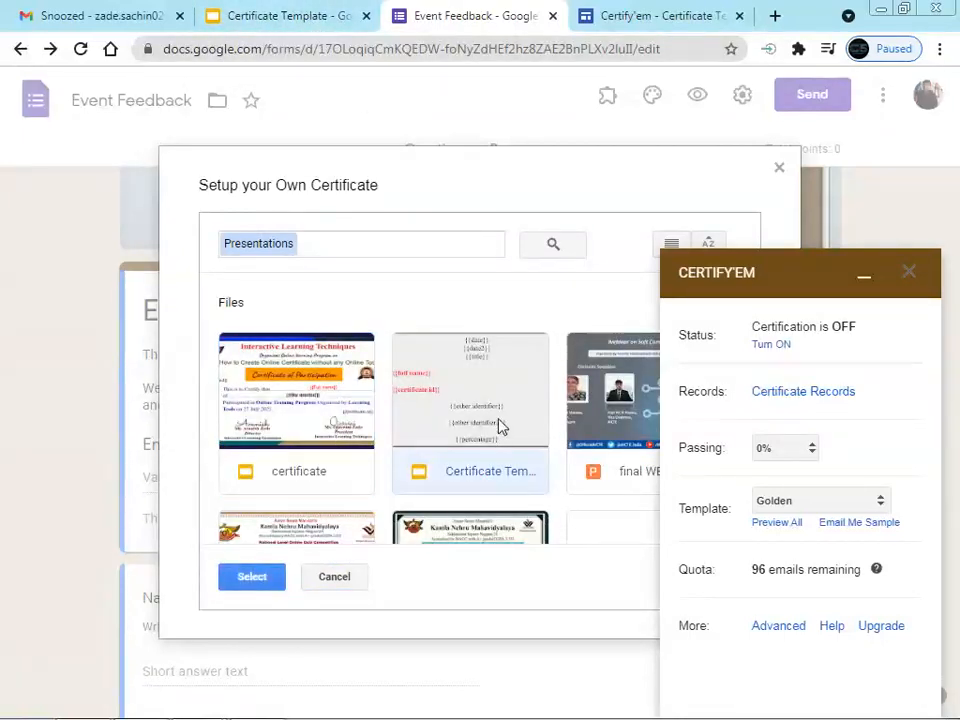
pyautogui.doubleClick(500, 427)
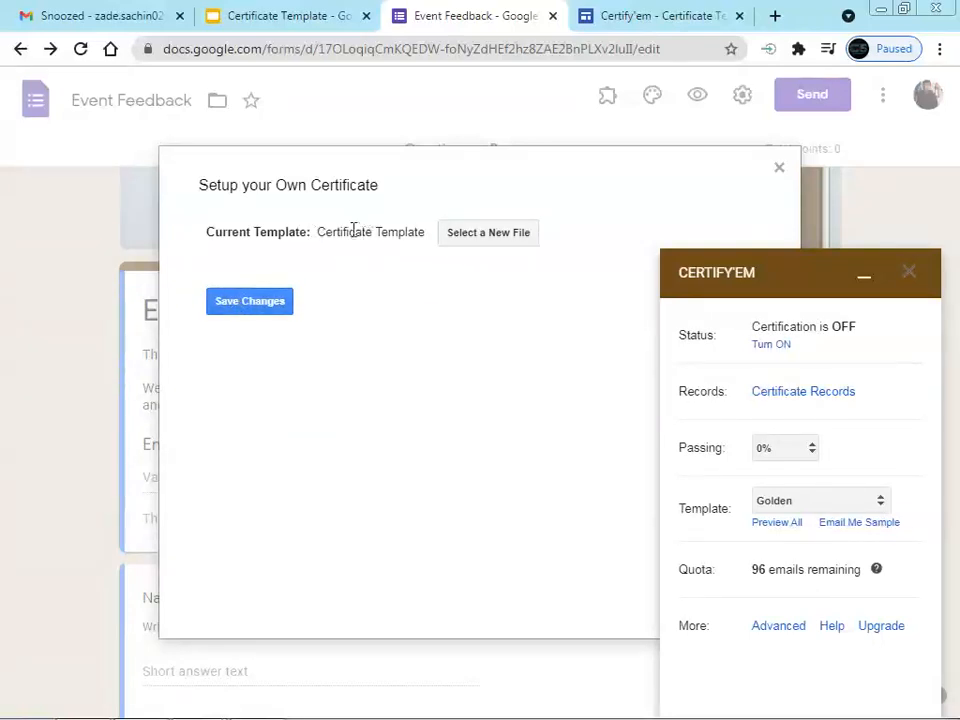
pyautogui.click(238, 310)
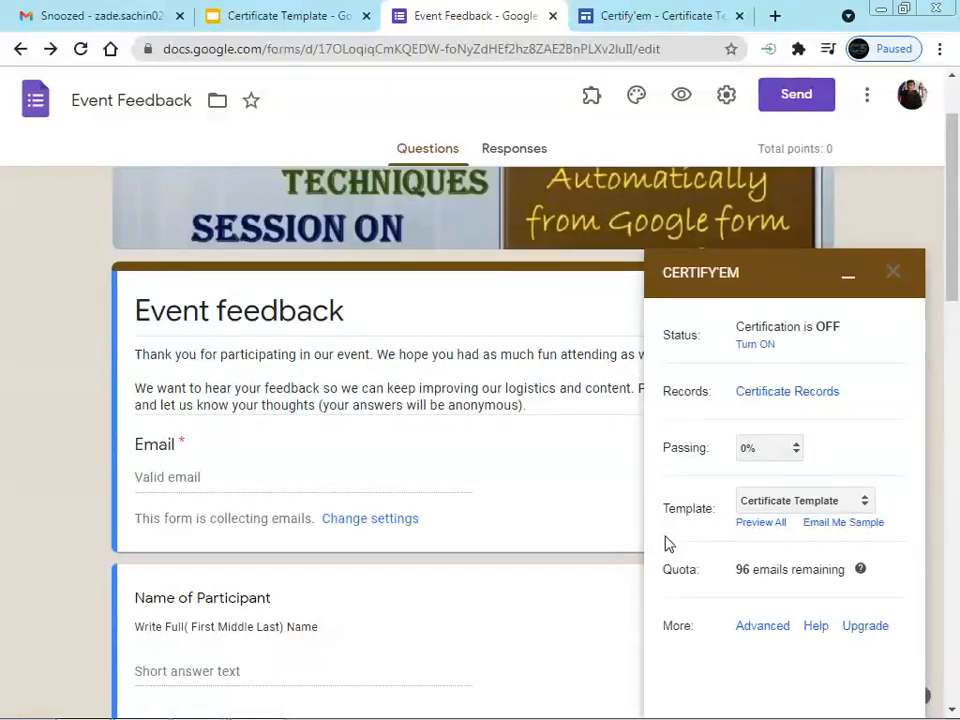
pyautogui.click(840, 528)
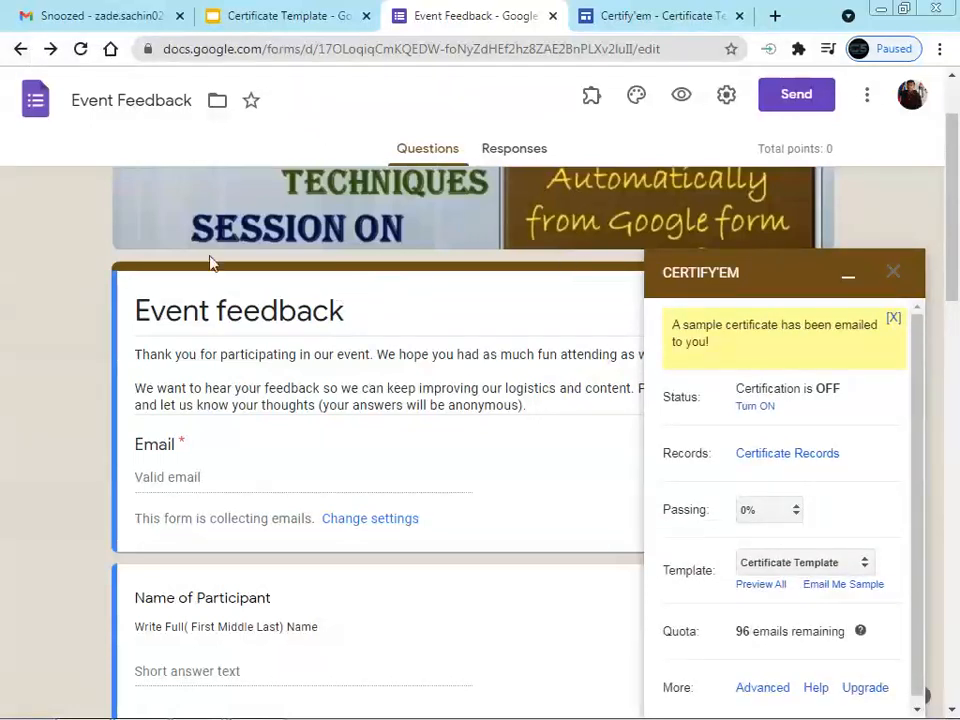
# Reload the Gmail inbox, open 'Your Sample Certificate!' and preview its attached certificate PDF
pyautogui.click(80, 16)
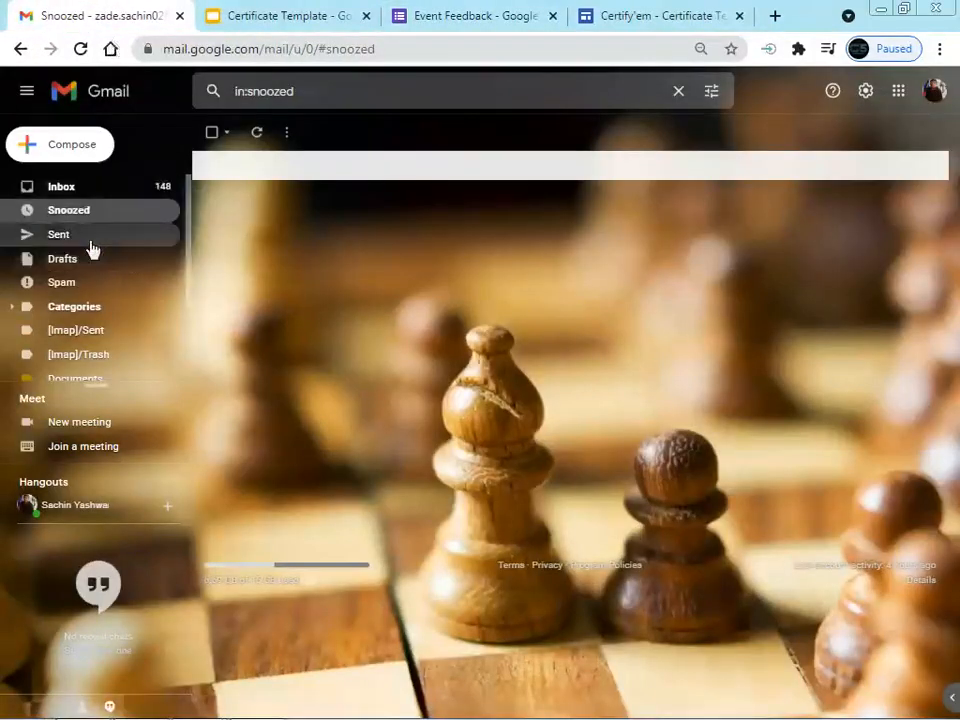
pyautogui.click(82, 194)
pyautogui.rightClick(471, 133)
pyautogui.click(510, 194)
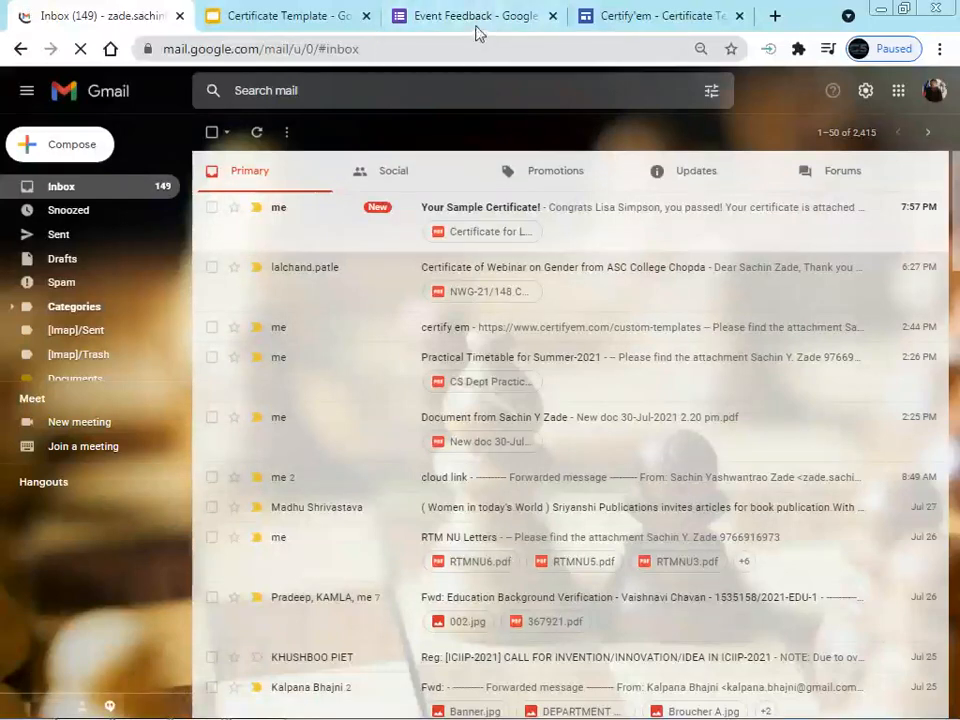
pyautogui.click(477, 30)
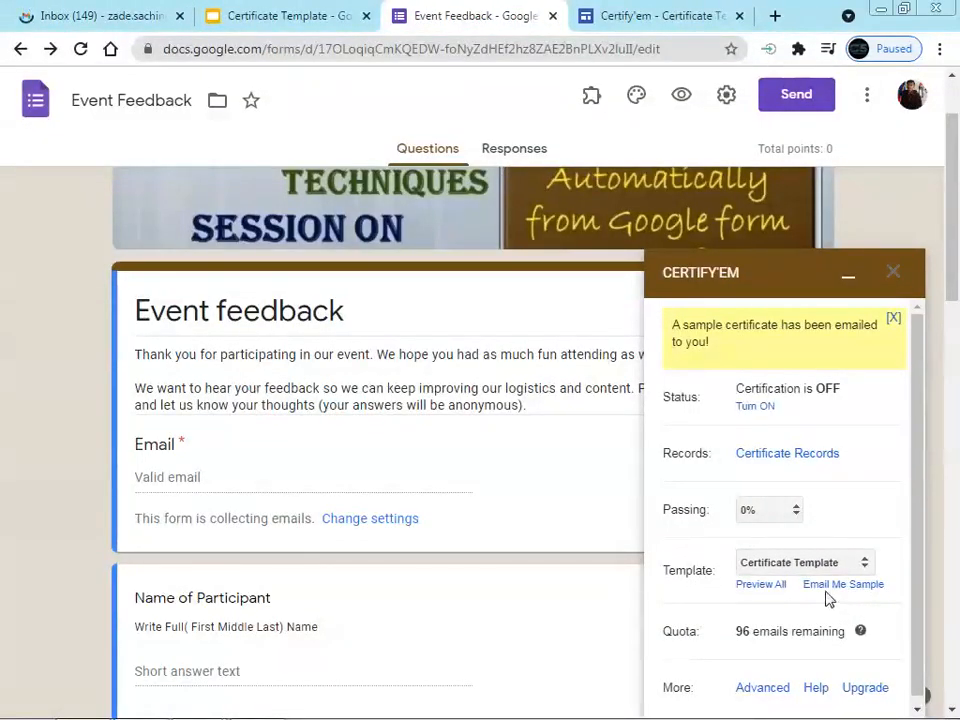
pyautogui.click(118, 26)
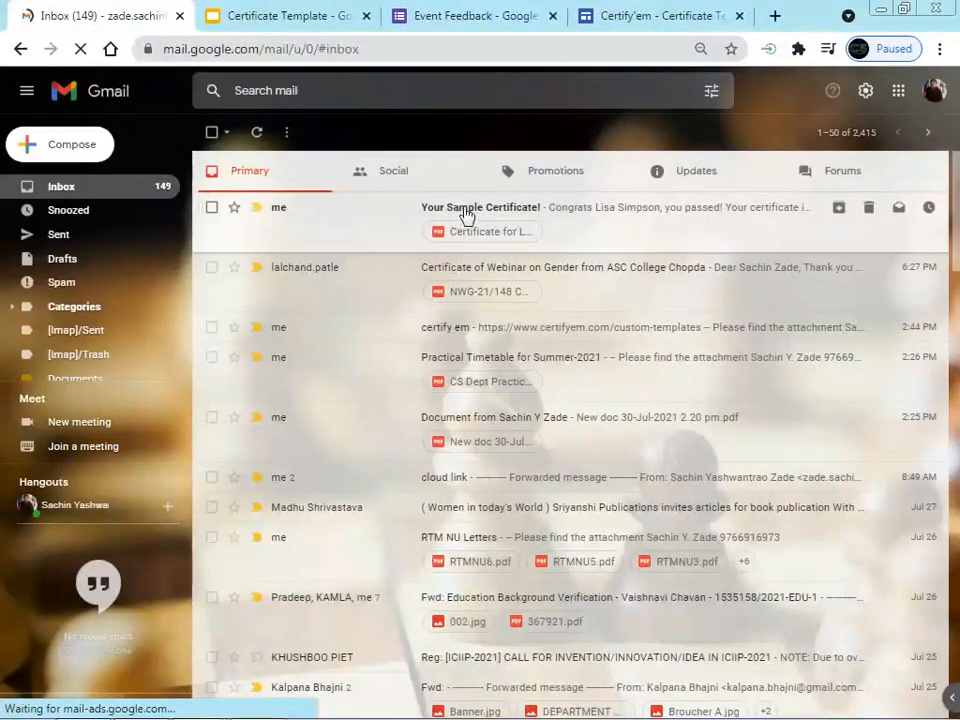
pyautogui.hotkey('ctrl', '+')
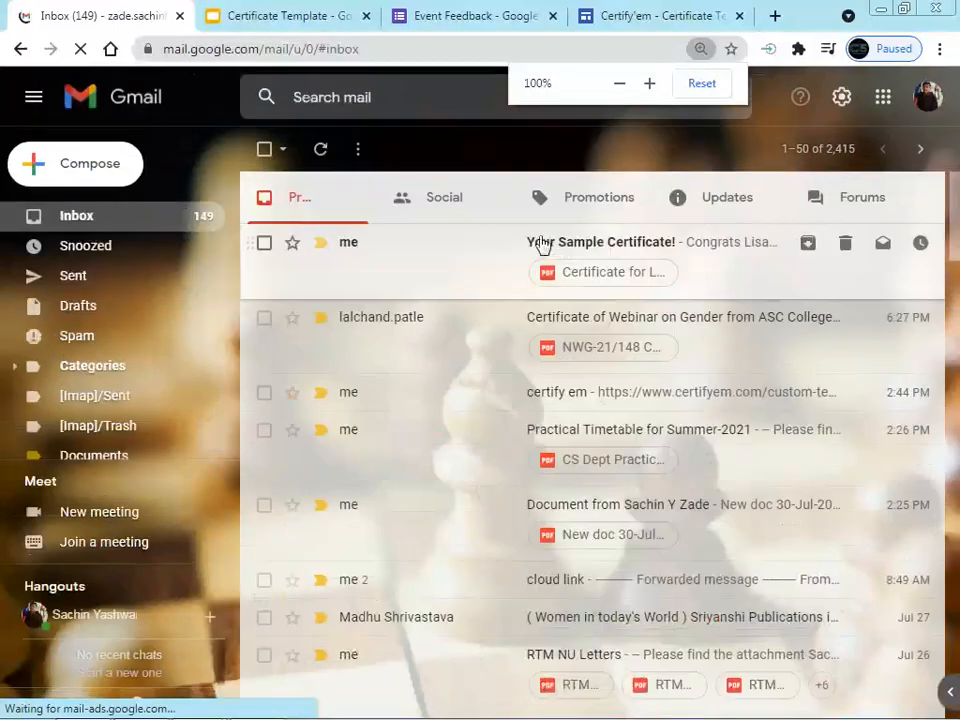
pyautogui.click(637, 259)
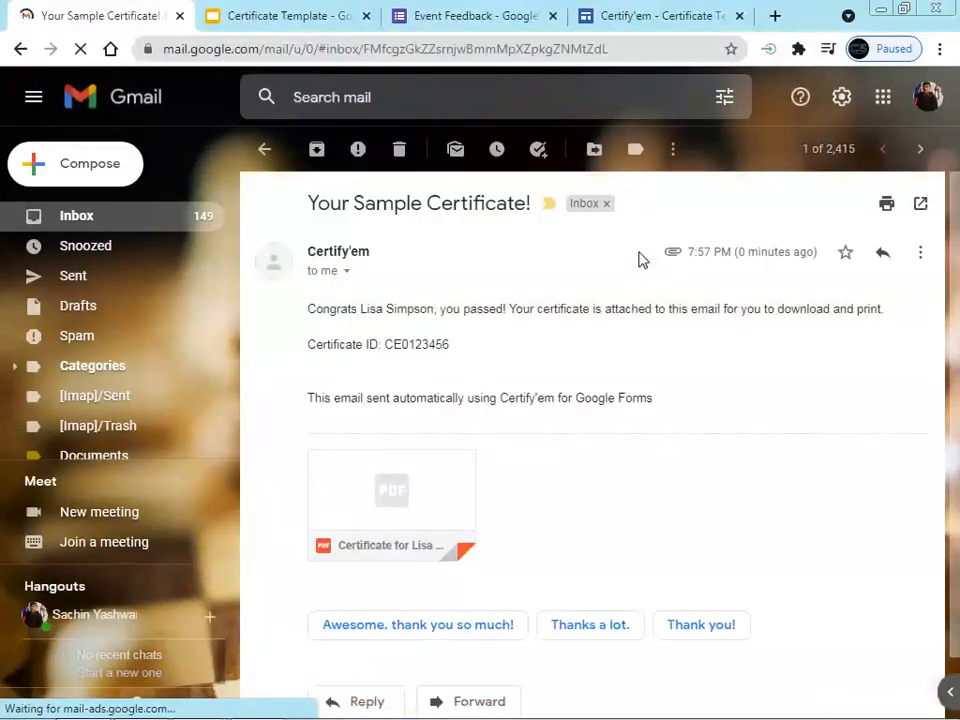
pyautogui.moveTo(416, 514)
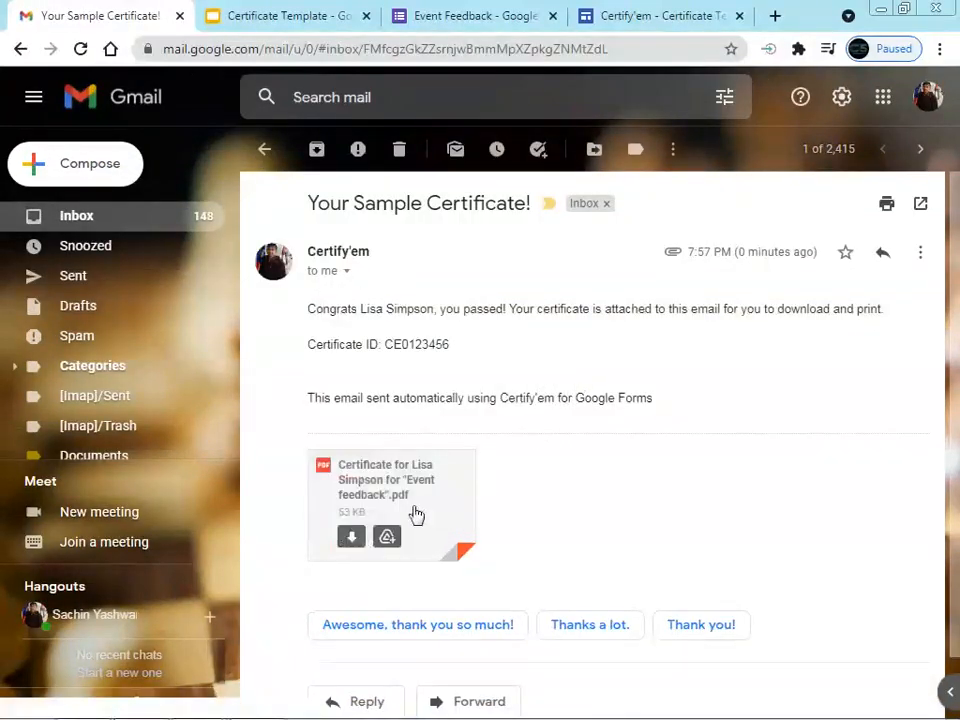
pyautogui.click(443, 487)
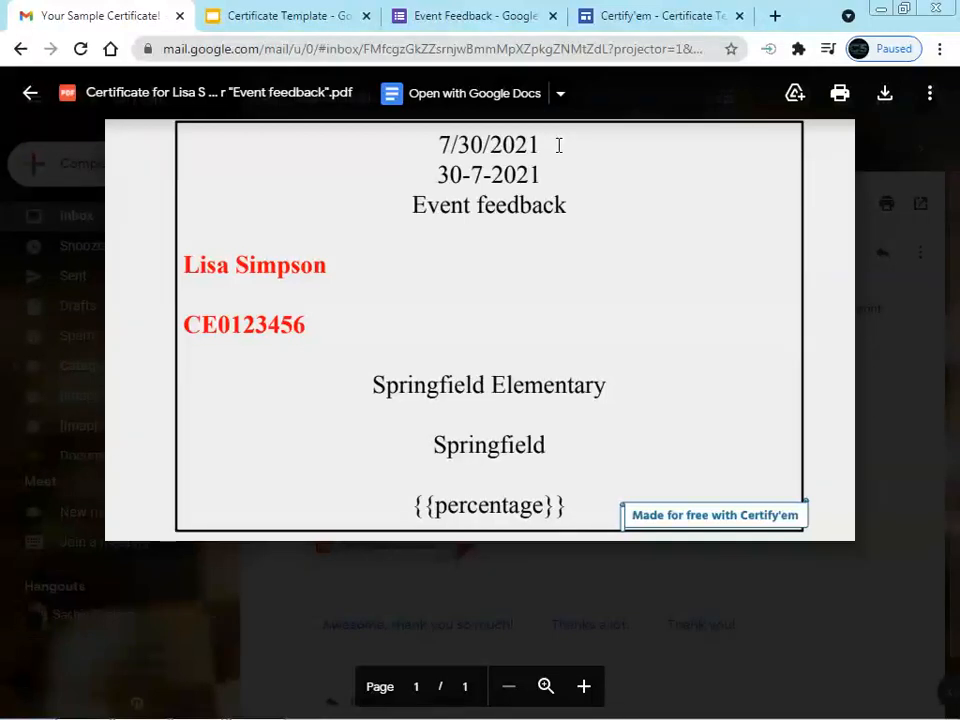
# Compare the {{date}} placeholder on the template slide with the sample PDF's date
pyautogui.click(294, 17)
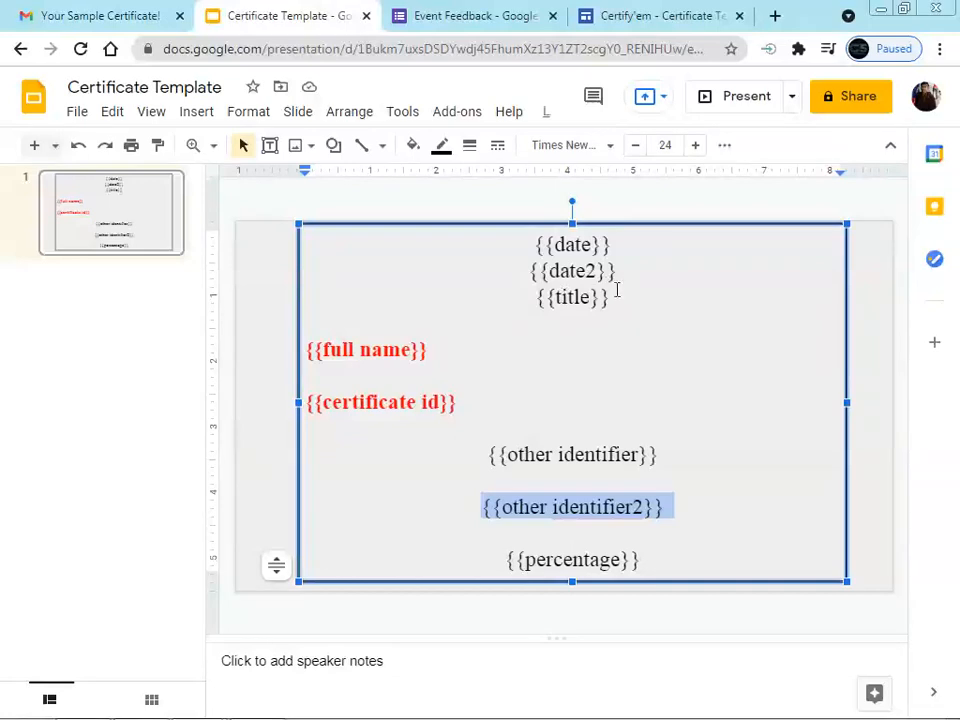
pyautogui.moveTo(524, 241); pyautogui.dragTo(619, 244)
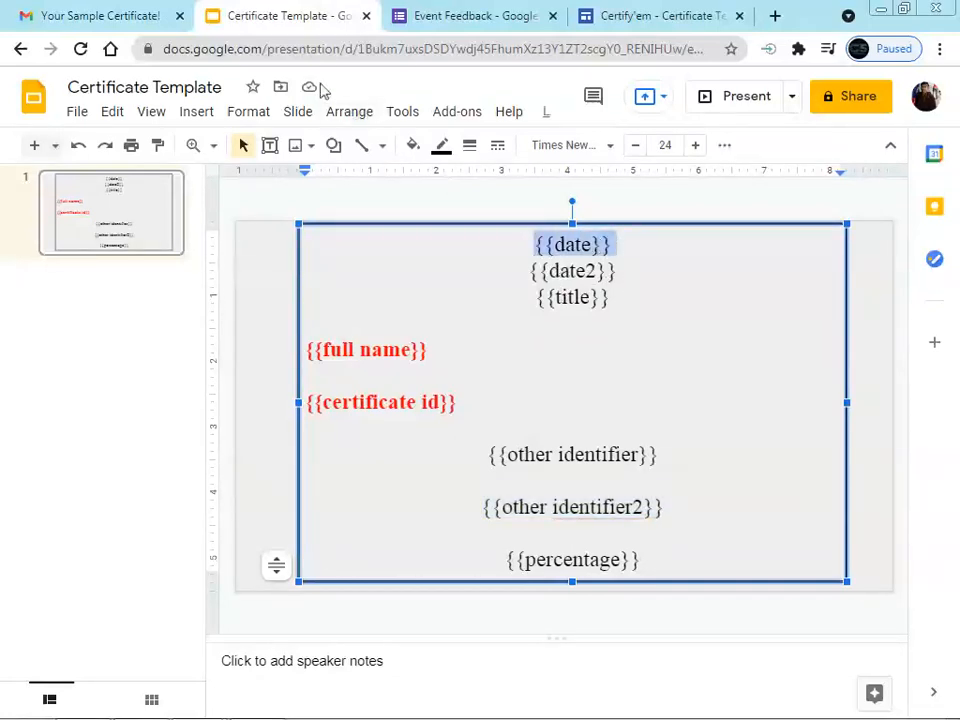
pyautogui.click(122, 17)
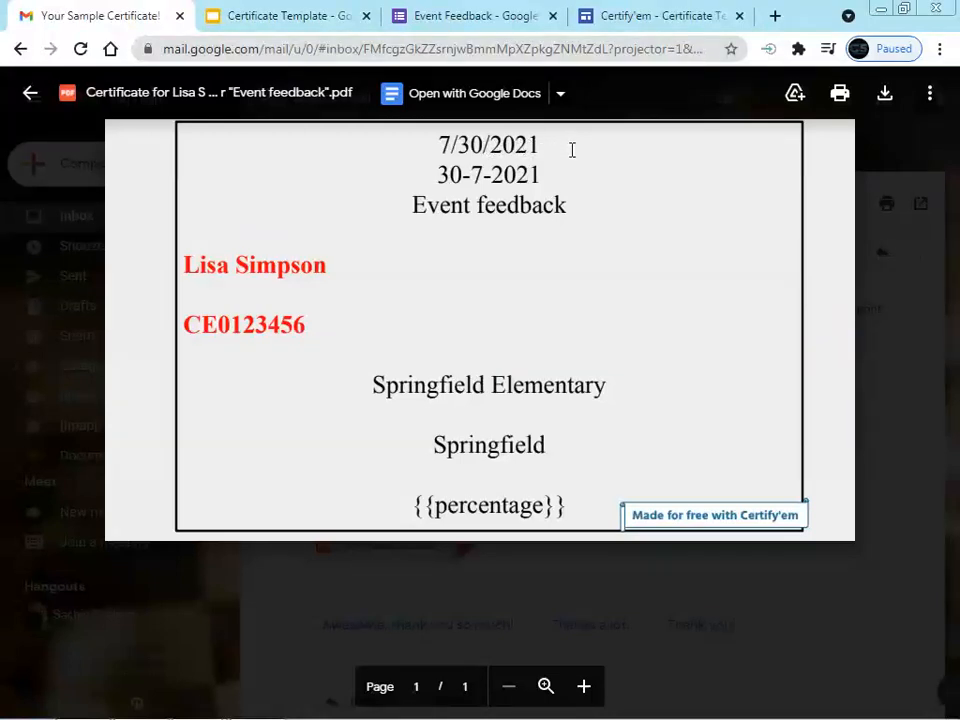
pyautogui.click(298, 17)
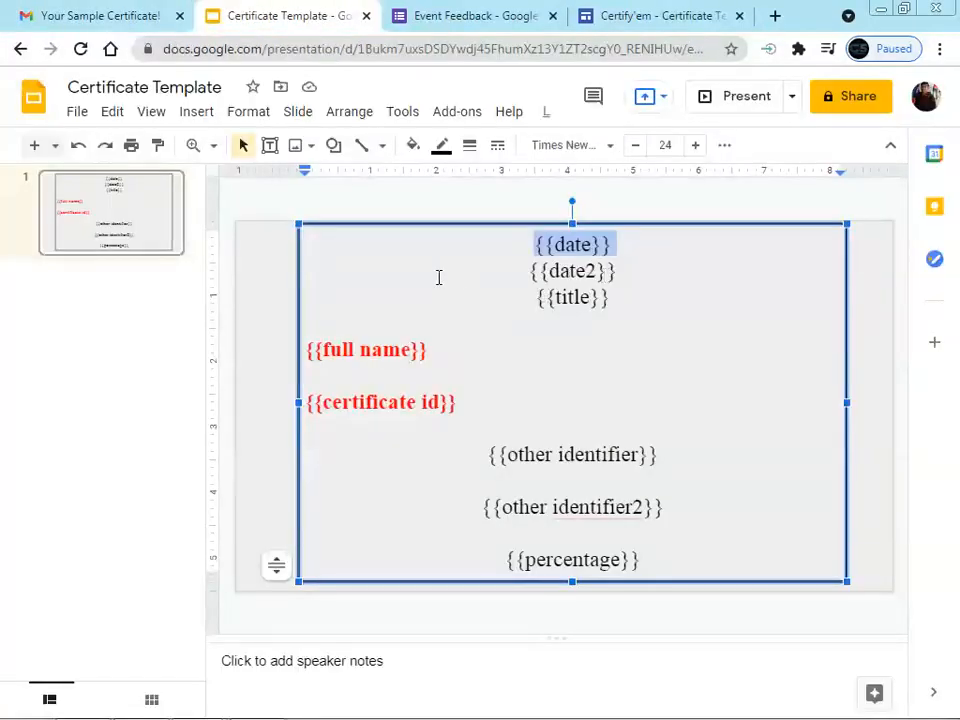
pyautogui.click(118, 15)
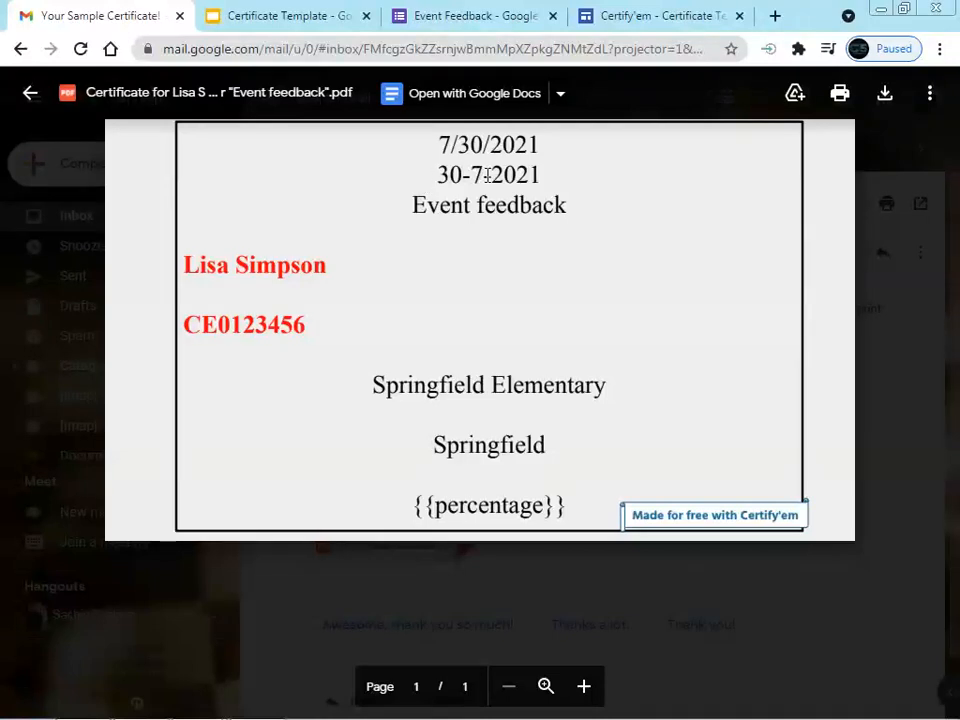
pyautogui.click(279, 19)
# Match the {{title}} placeholder to the PDF's and form's 'Event feedback' title
pyautogui.moveTo(537, 302); pyautogui.dragTo(629, 297)
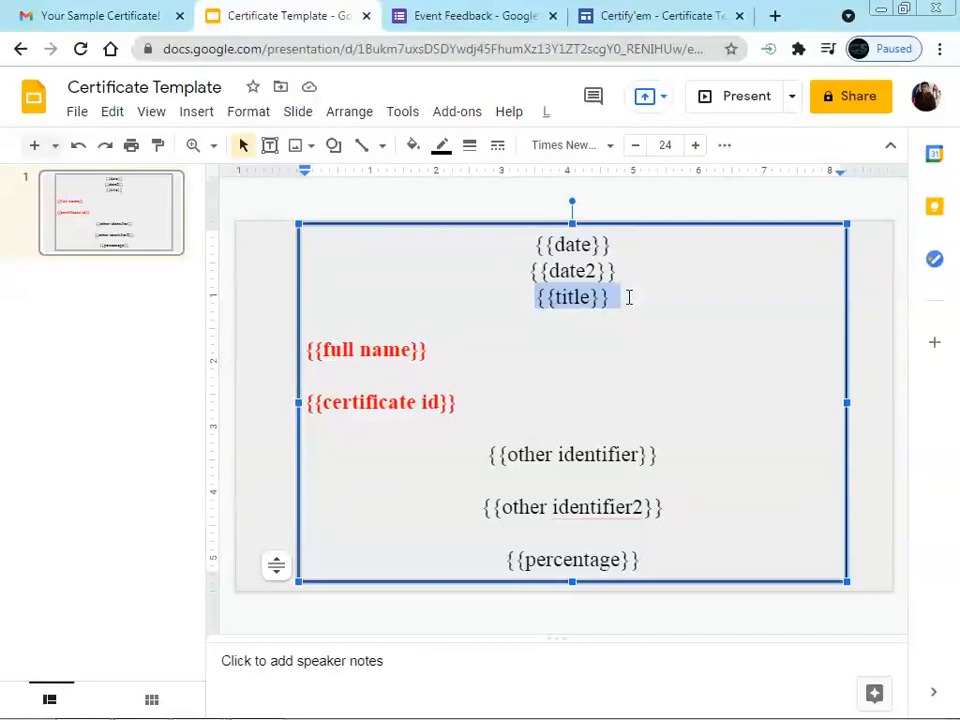
pyautogui.click(90, 18)
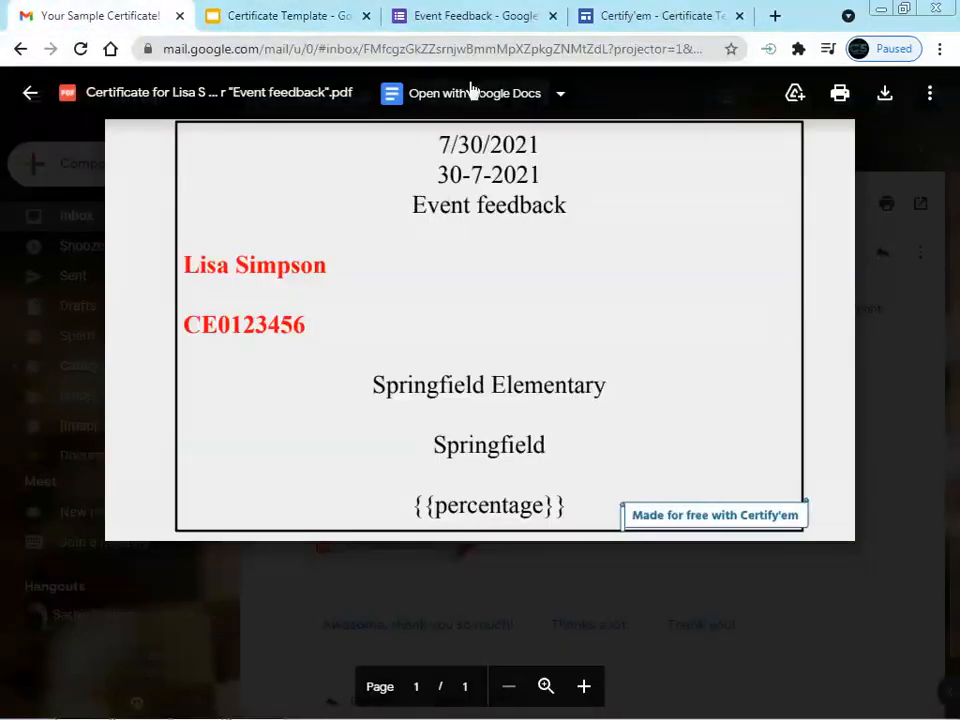
pyautogui.click(476, 20)
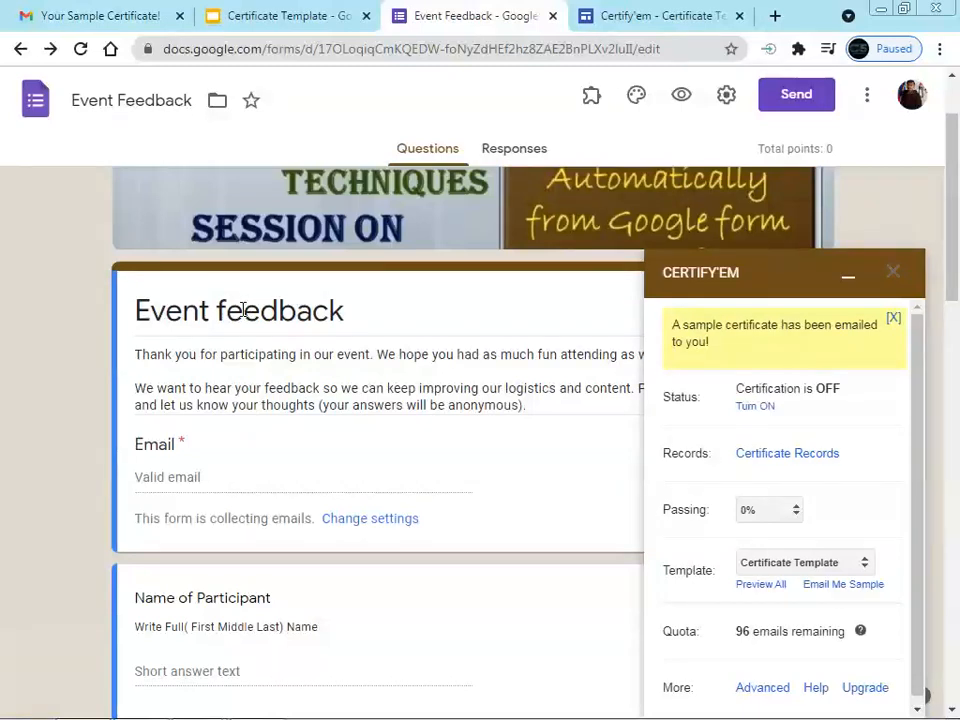
pyautogui.click(262, 16)
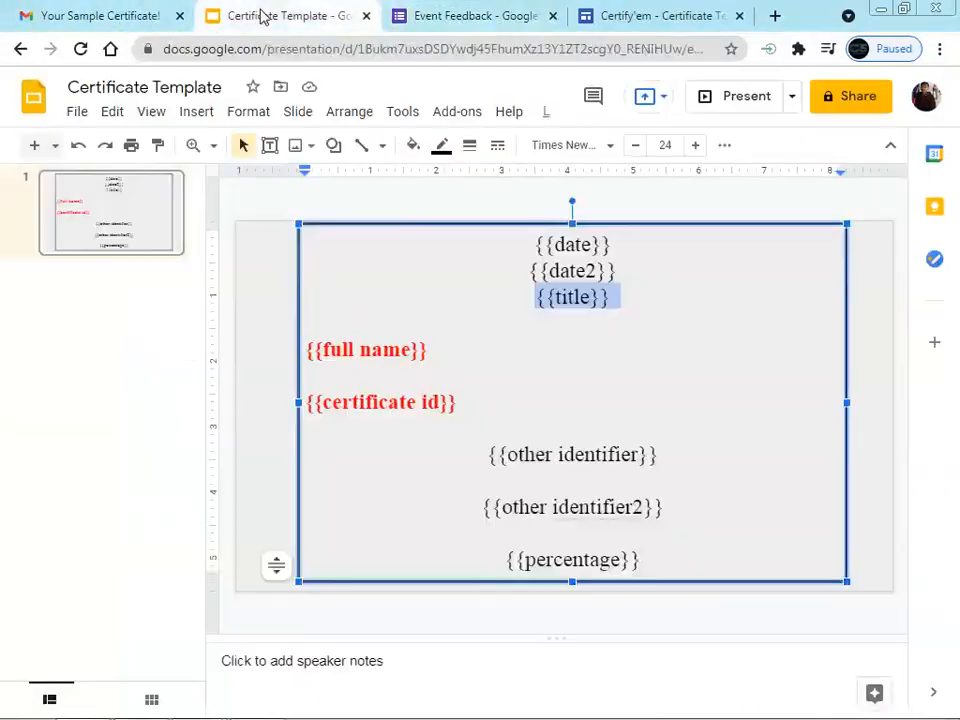
pyautogui.click(505, 20)
pyautogui.tripleClick(204, 311)
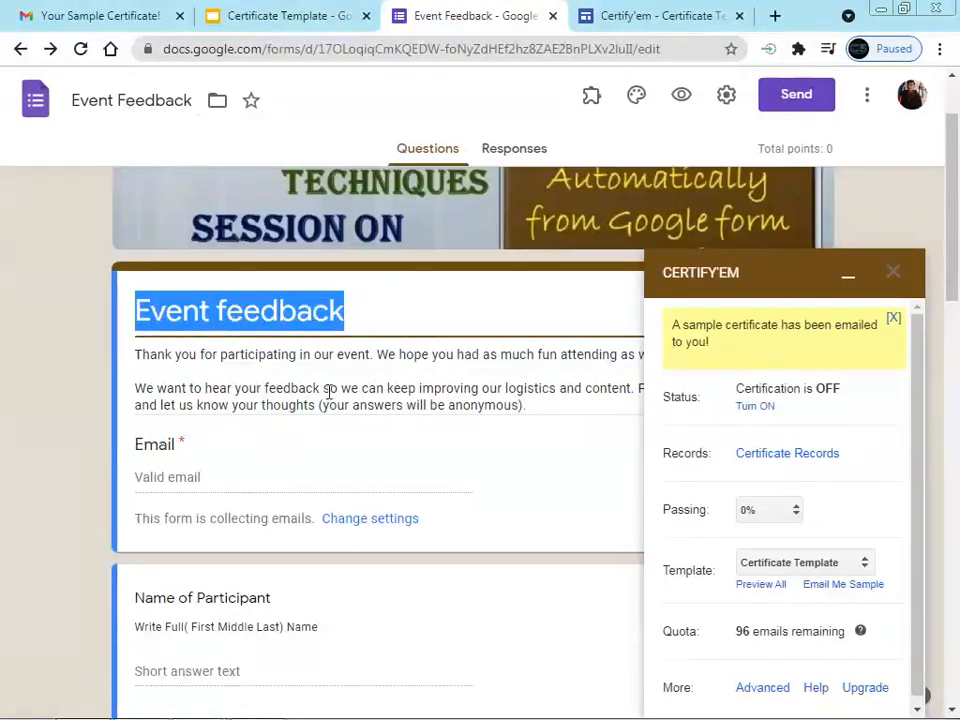
pyautogui.click(260, 18)
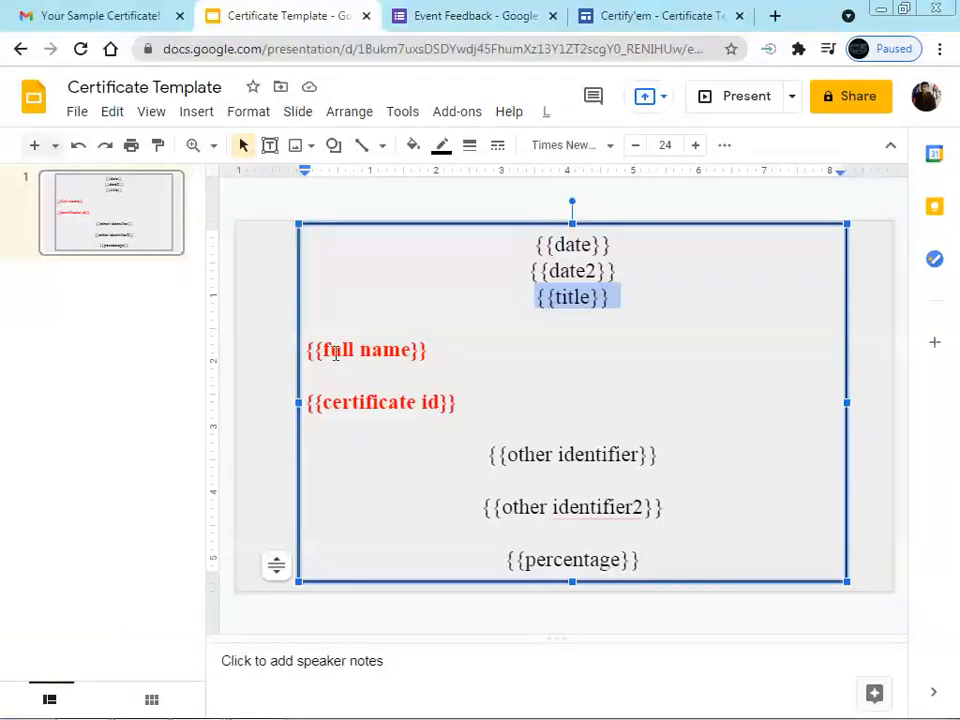
# Compare the name and certificate ID placeholders with the sample certificate PDF
pyautogui.click(450, 21)
pyautogui.scroll(-2, 212, 549)
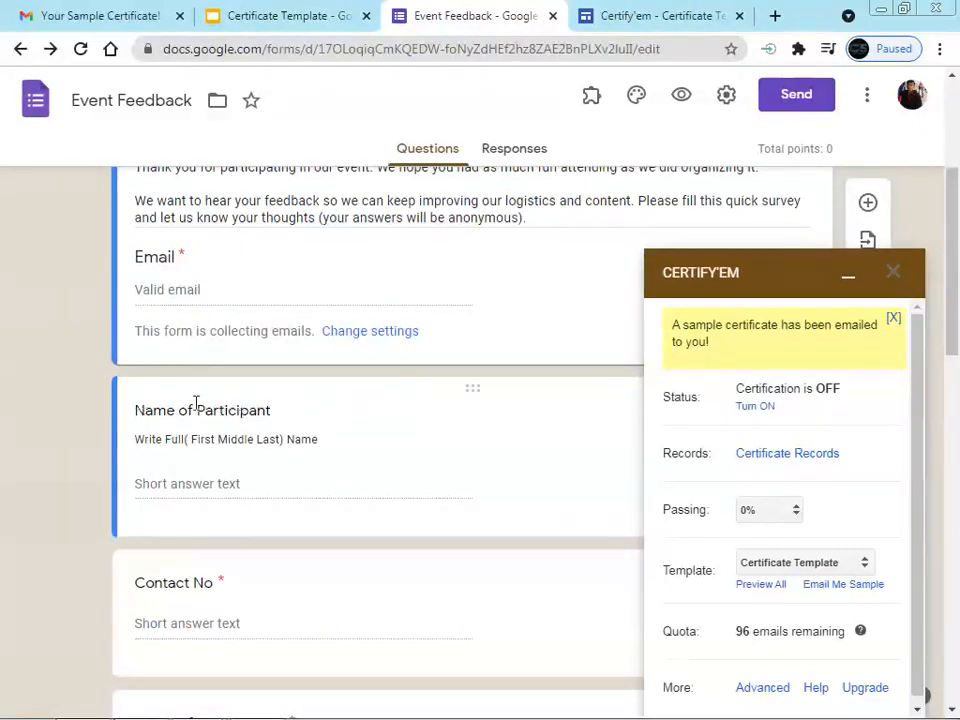
pyautogui.click(268, 18)
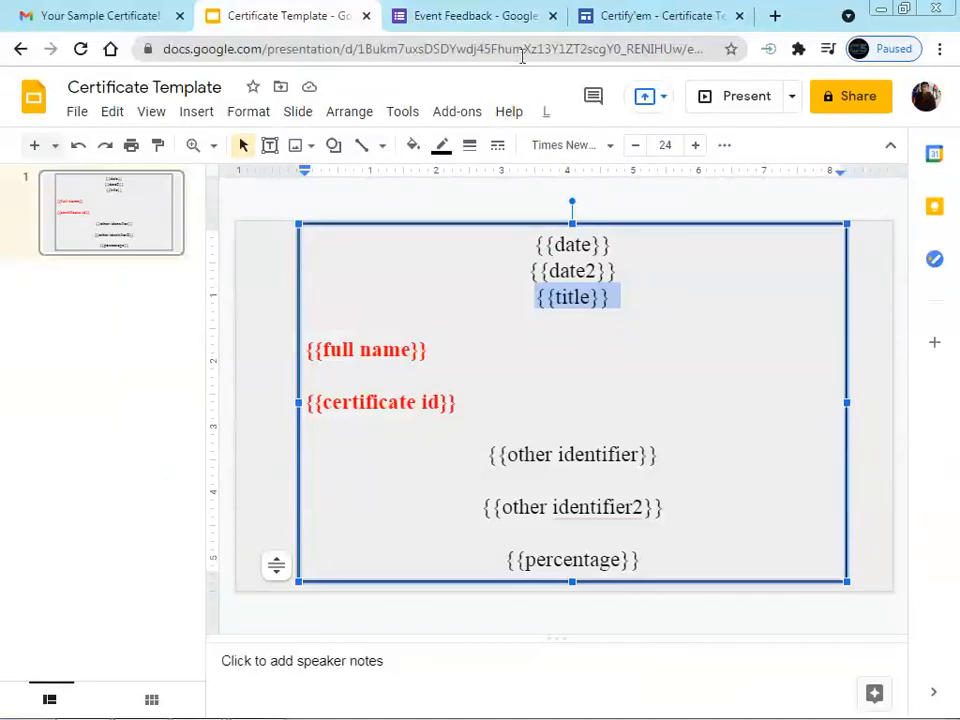
pyautogui.click(145, 14)
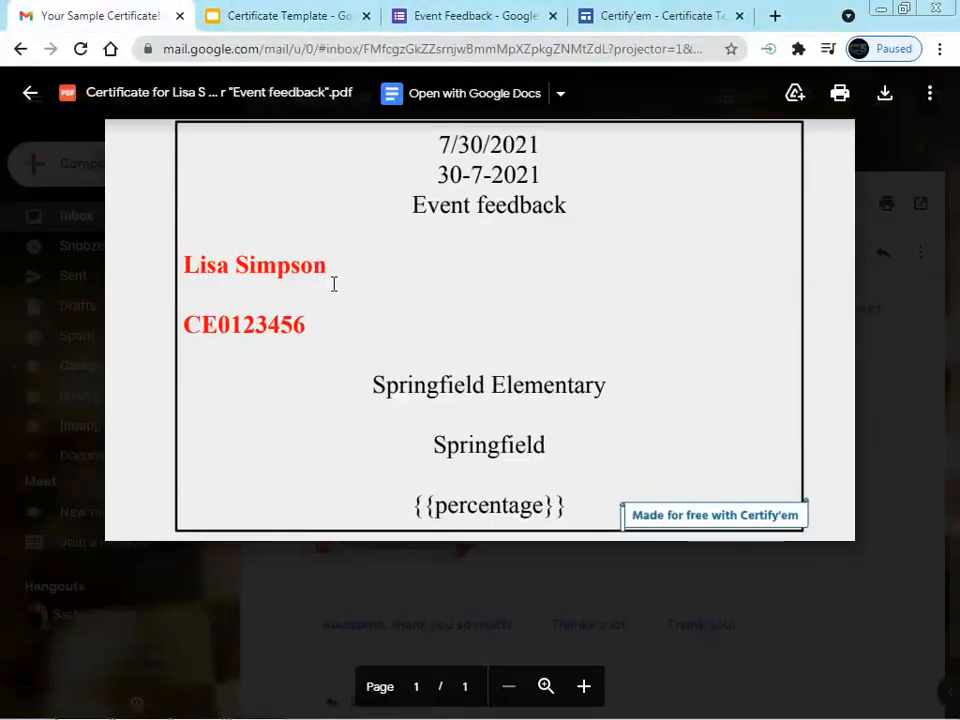
pyautogui.click(284, 20)
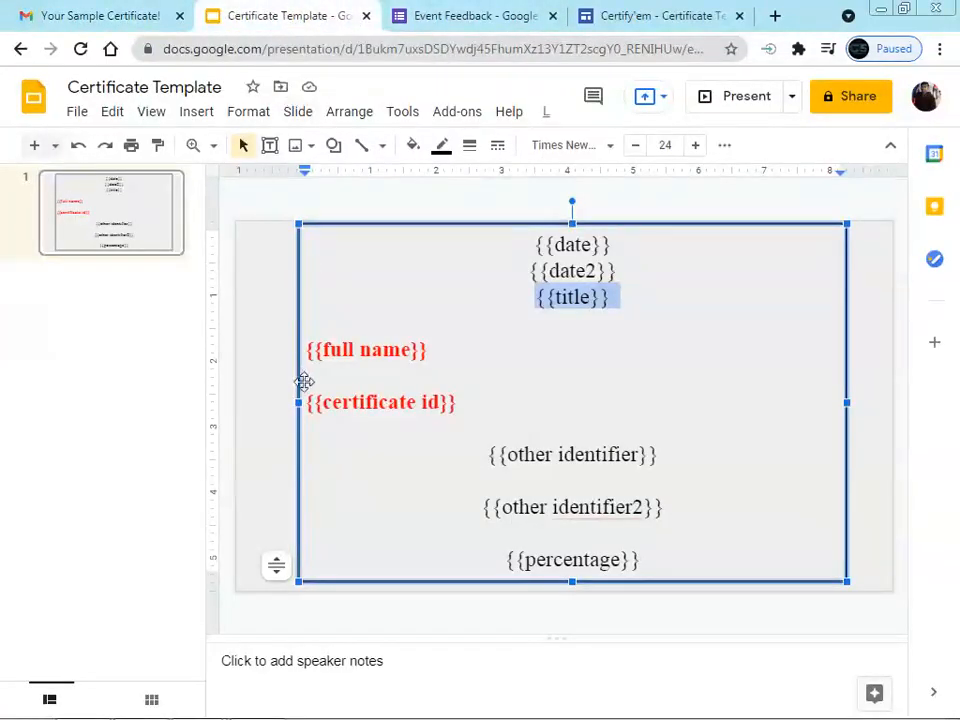
pyautogui.click(137, 14)
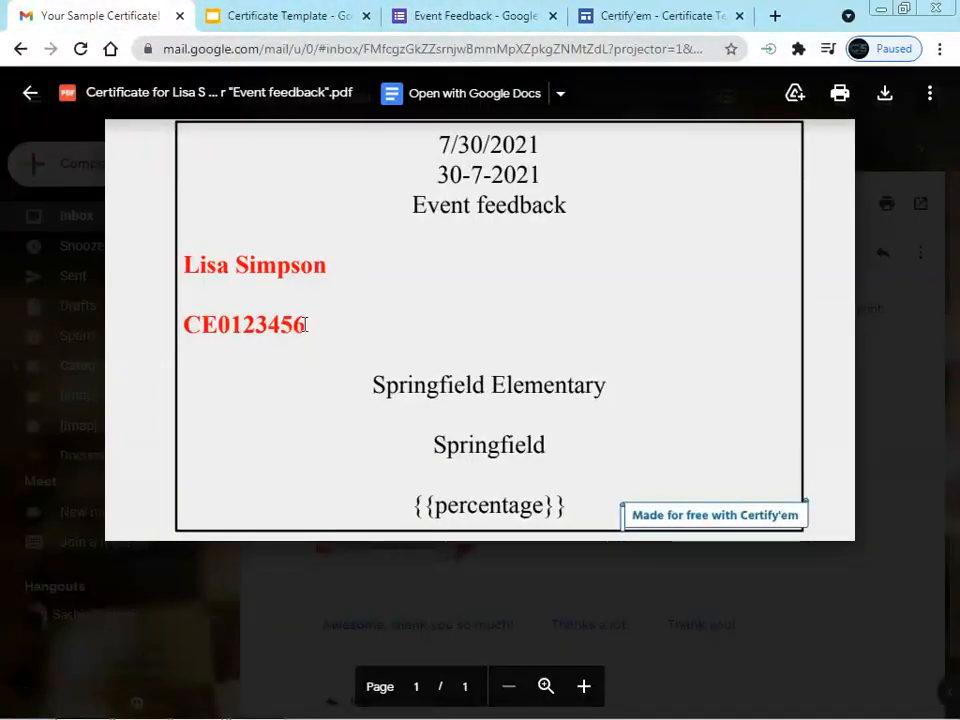
pyautogui.click(311, 24)
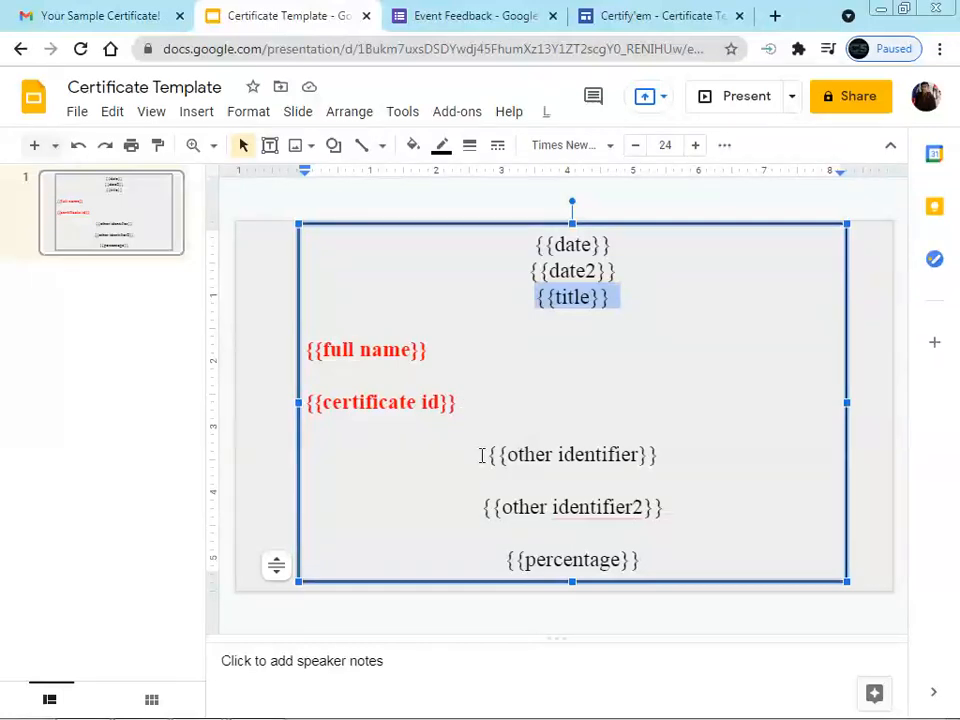
# Check {{other identifier}} and {{other identifier2}} against the PDF, then close the preview
pyautogui.moveTo(481, 456); pyautogui.dragTo(668, 452)
pyautogui.moveTo(484, 508); pyautogui.dragTo(670, 507)
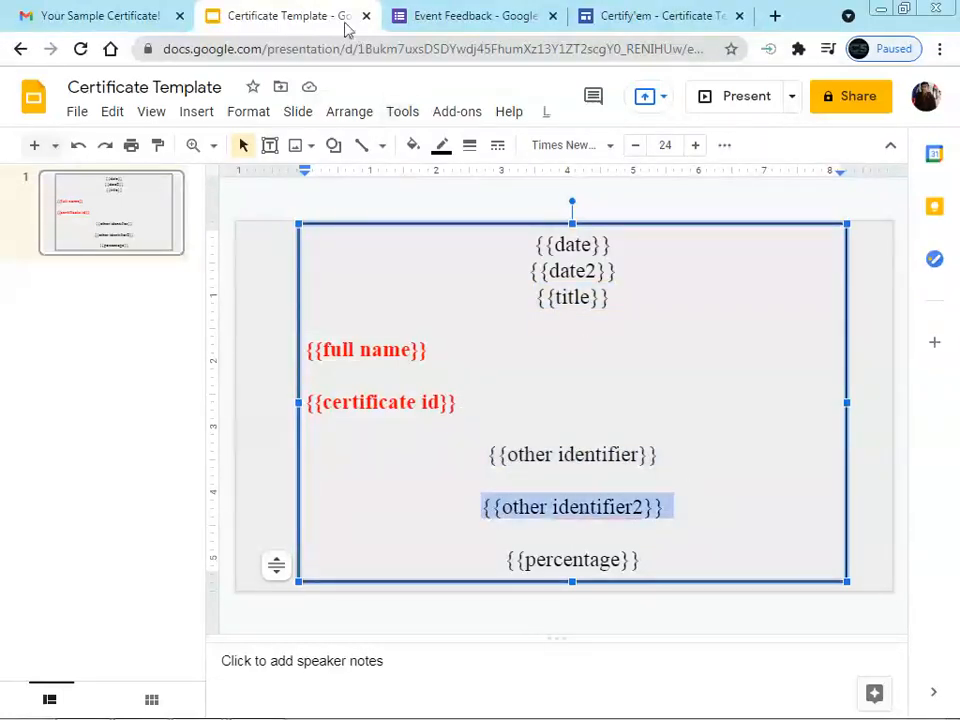
pyautogui.click(108, 14)
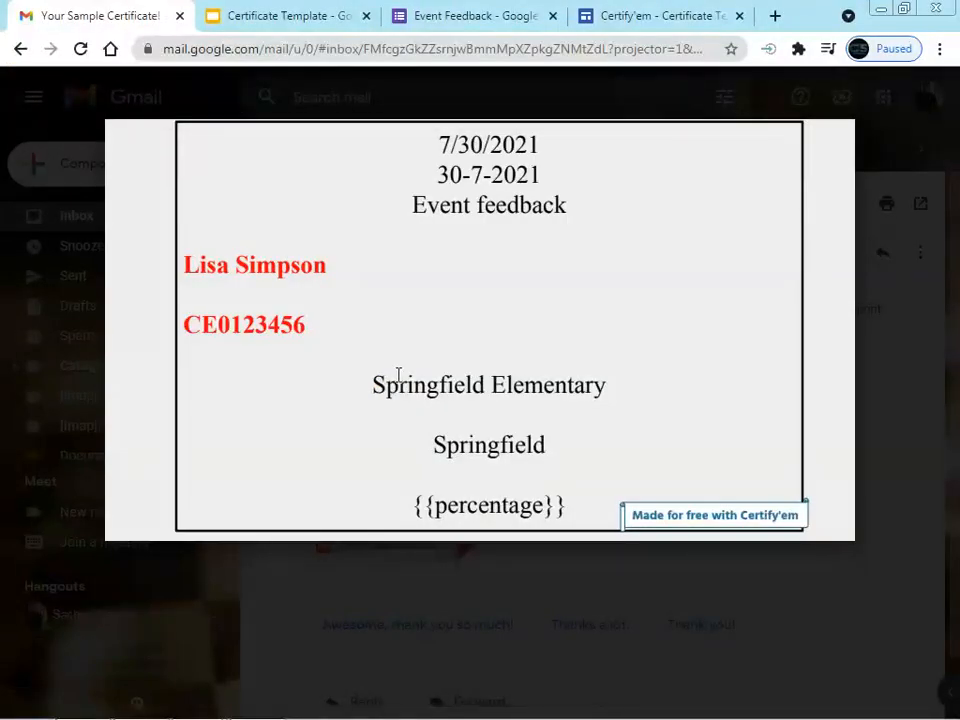
pyautogui.press('Escape')
pyautogui.click(281, 14)
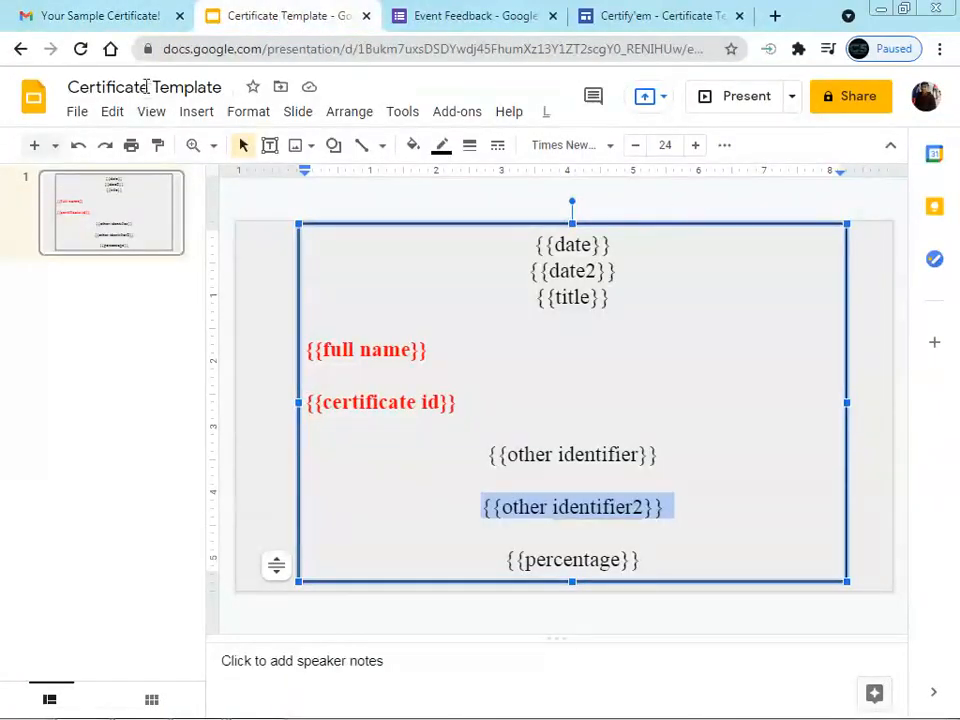
pyautogui.click(116, 16)
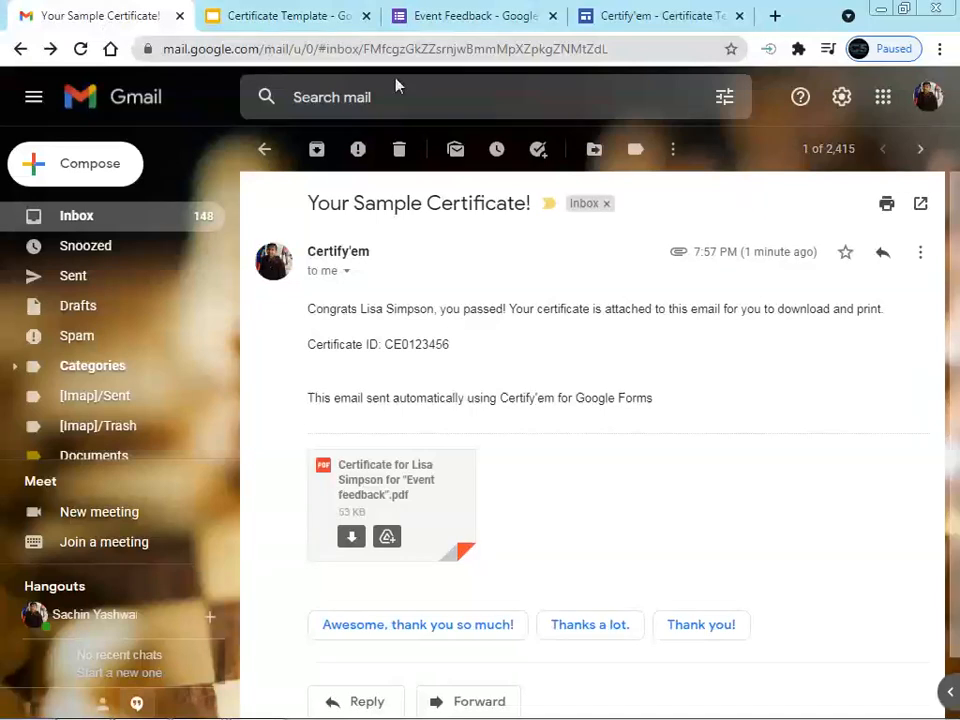
# Open Google Slides in a new tab and preview Certificate.jpg from the Certifyem folder
pyautogui.click(883, 97)
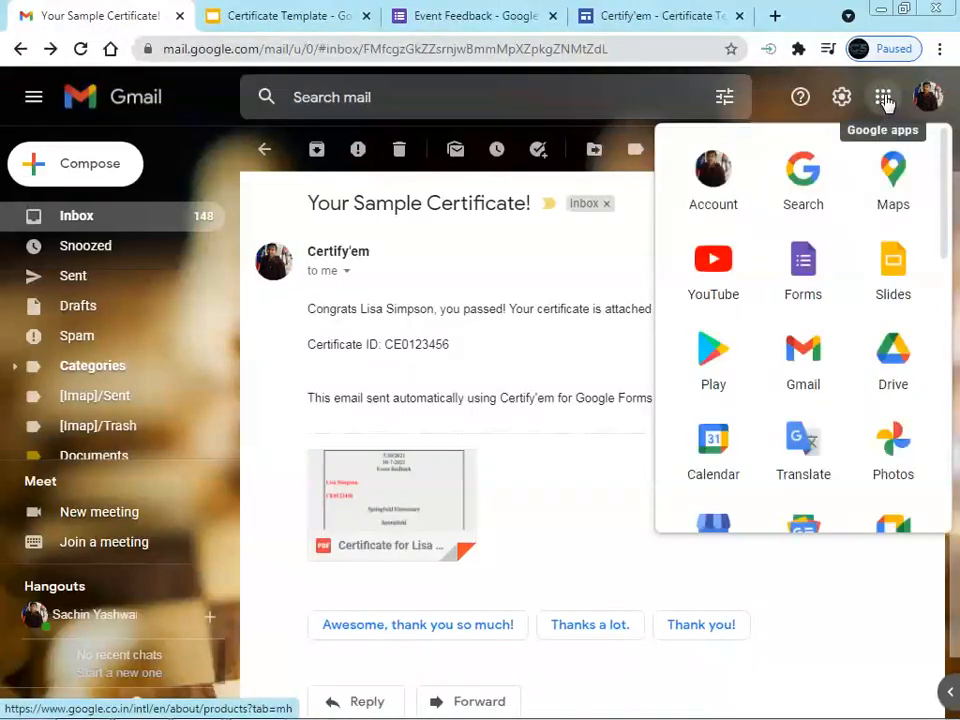
pyautogui.click(894, 276)
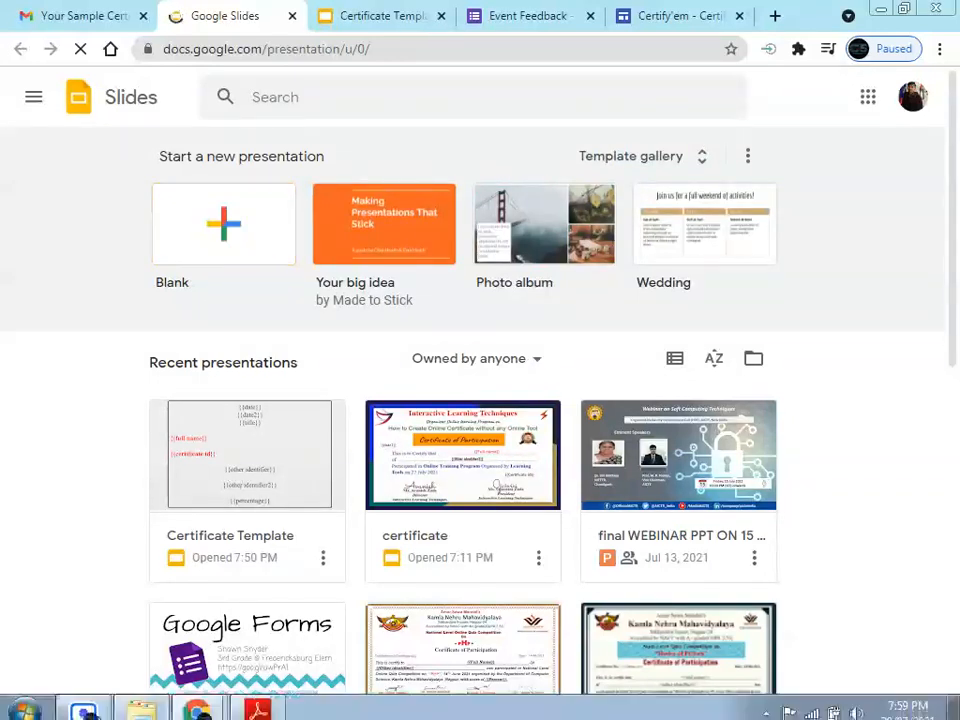
pyautogui.click(139, 702)
pyautogui.doubleClick(211, 150)
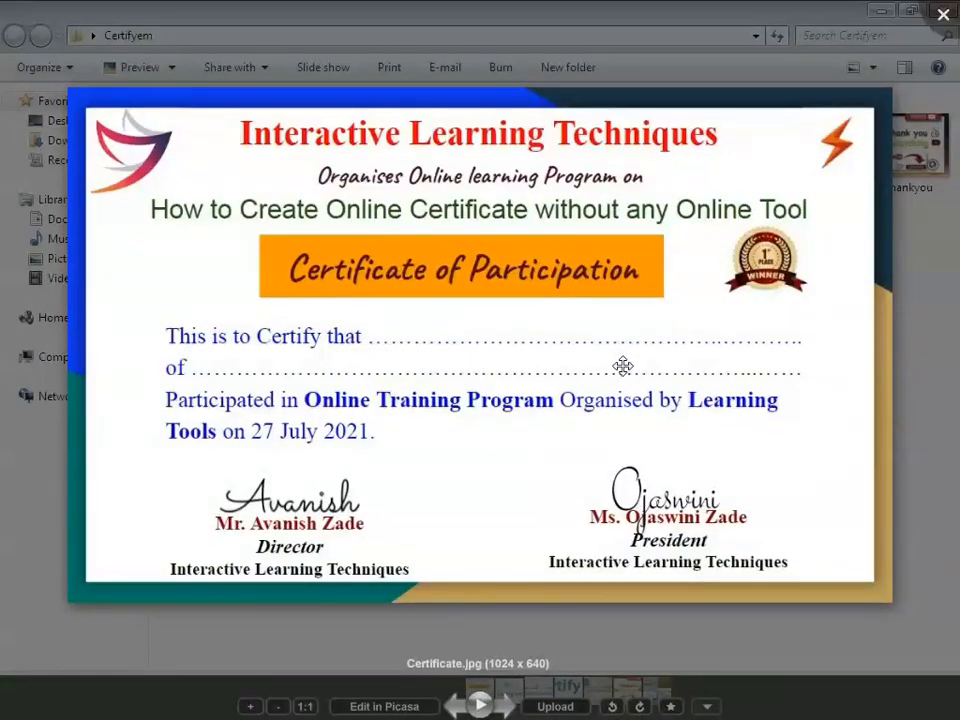
pyautogui.press('Escape')
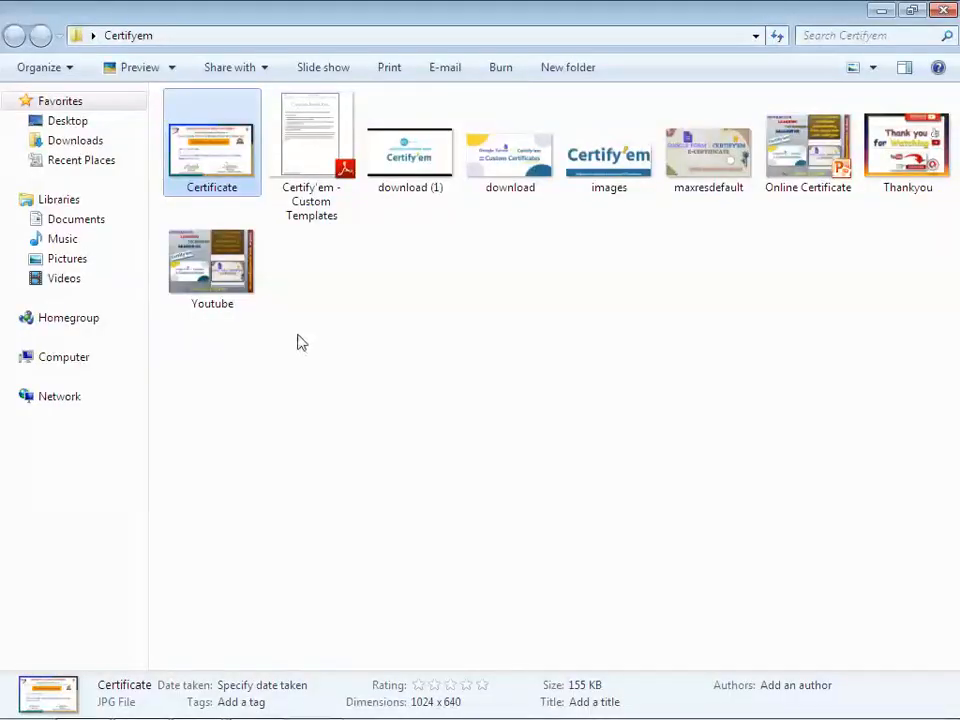
pyautogui.click(878, 11)
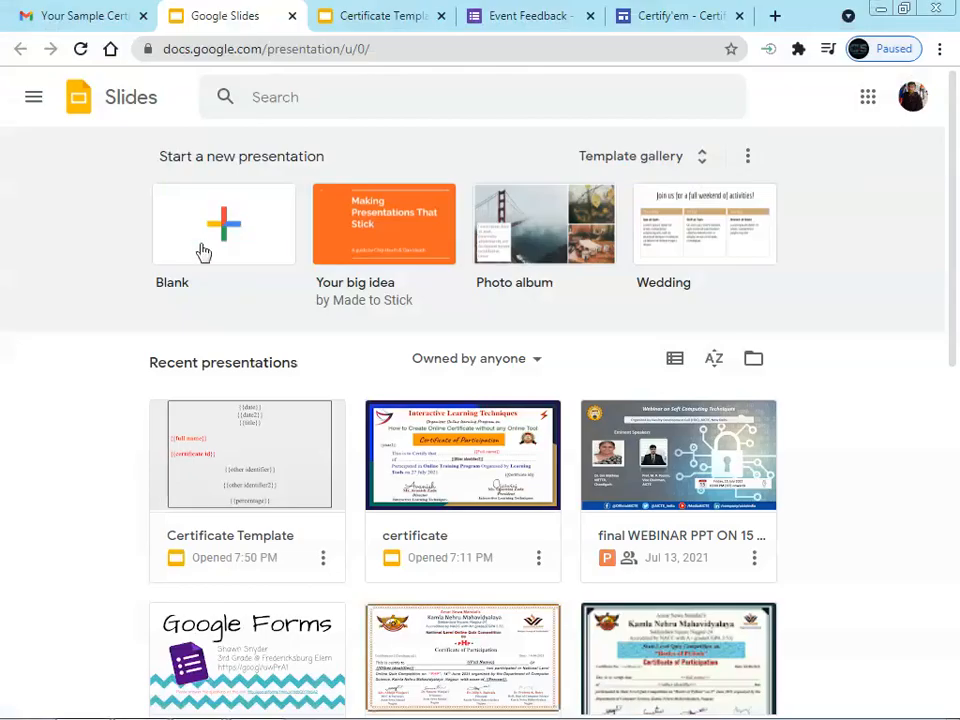
# Create a new blank presentation and apply the Shift theme to it
pyautogui.click(236, 229)
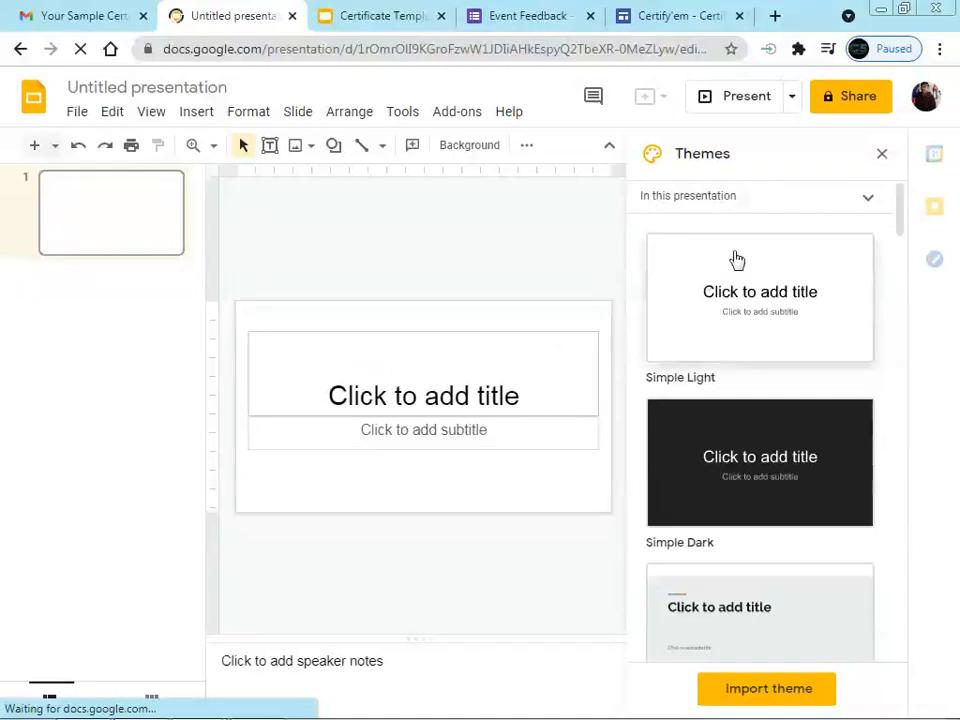
pyautogui.scroll(-4, 725, 462)
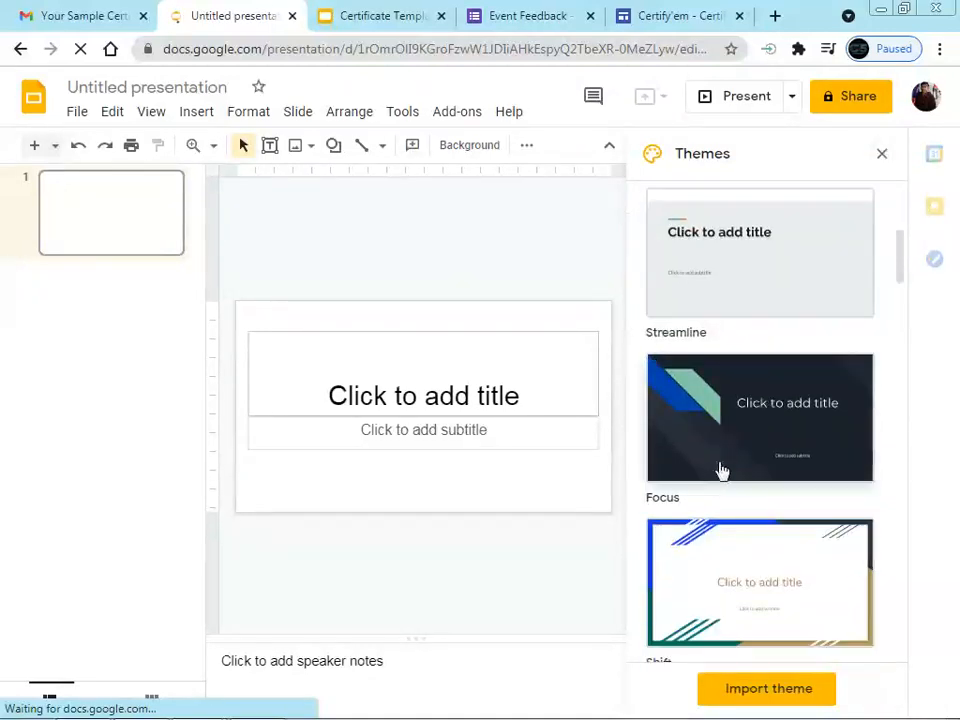
pyautogui.click(776, 606)
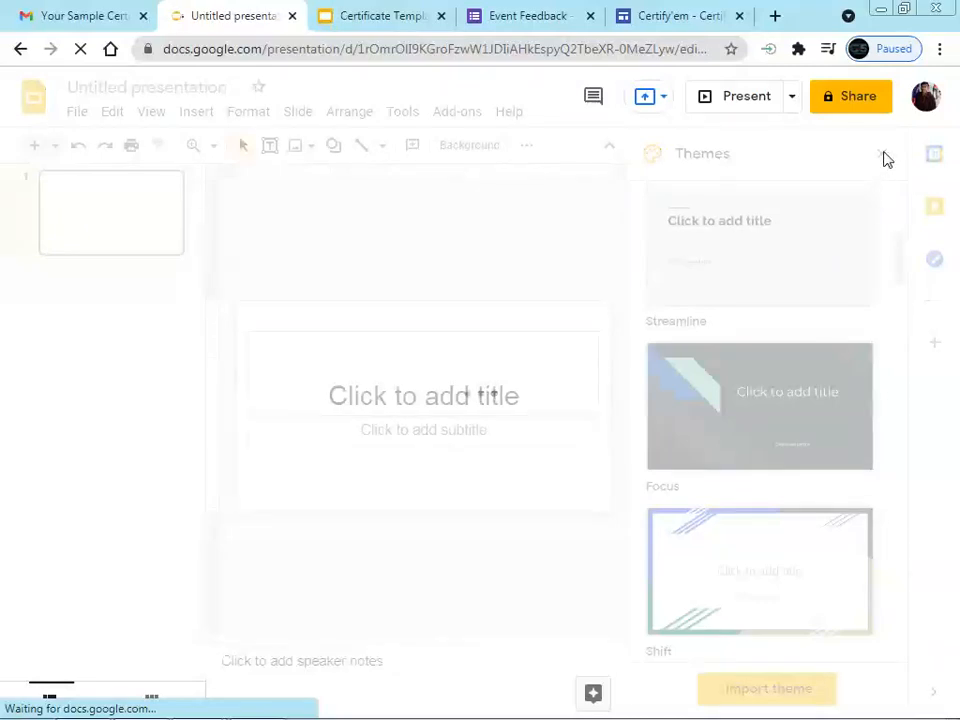
pyautogui.click(884, 156)
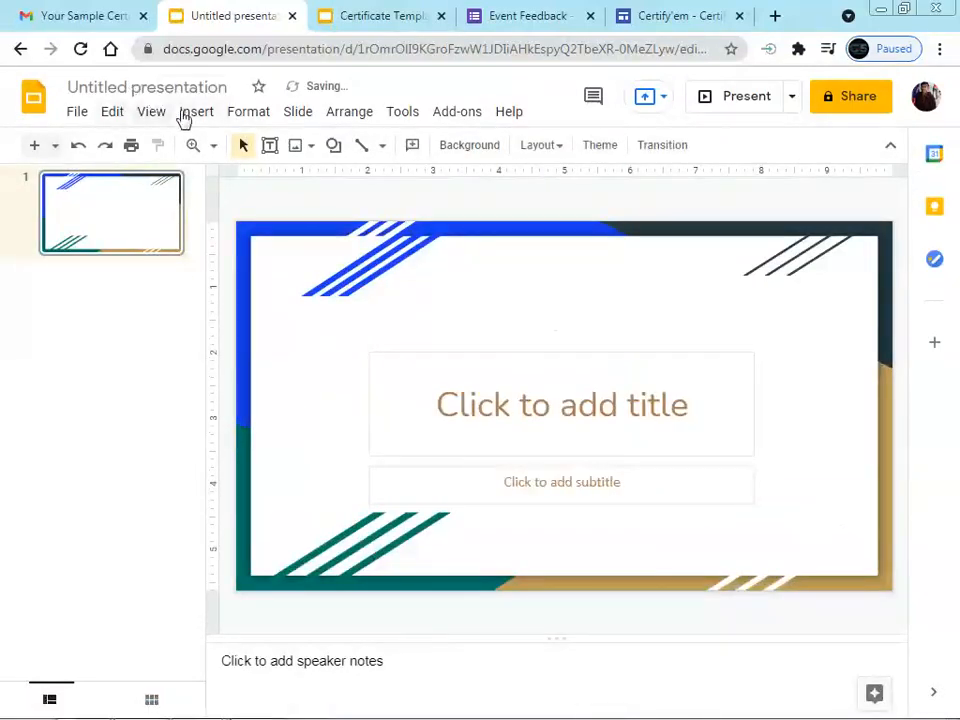
# Bring up the file picker to upload an image from the computer
pyautogui.click(205, 117)
pyautogui.moveTo(223, 152)
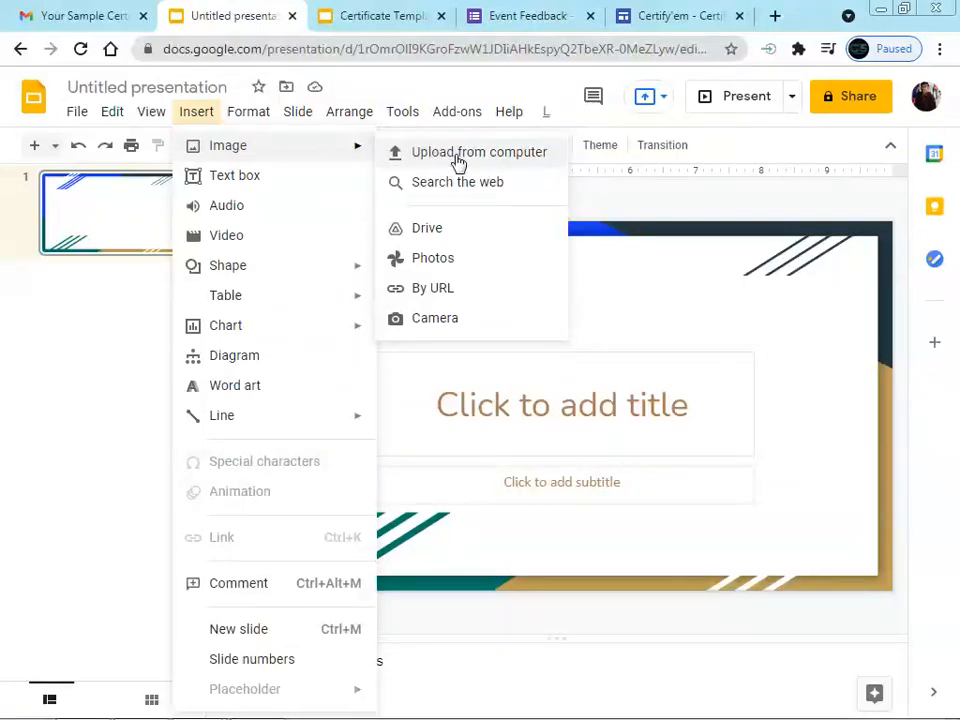
pyautogui.click(497, 163)
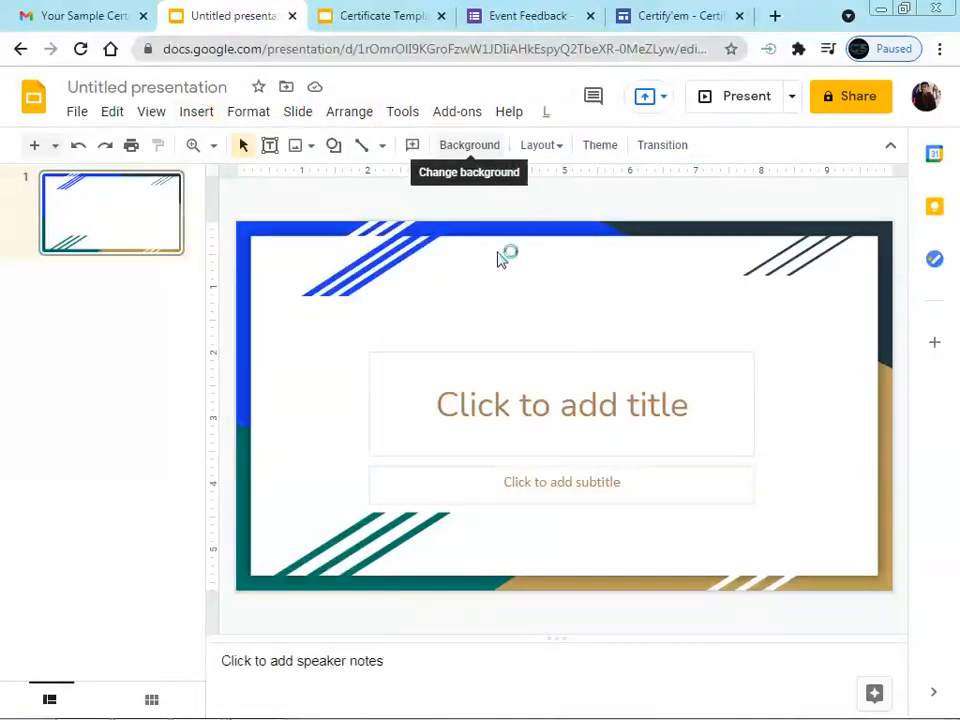
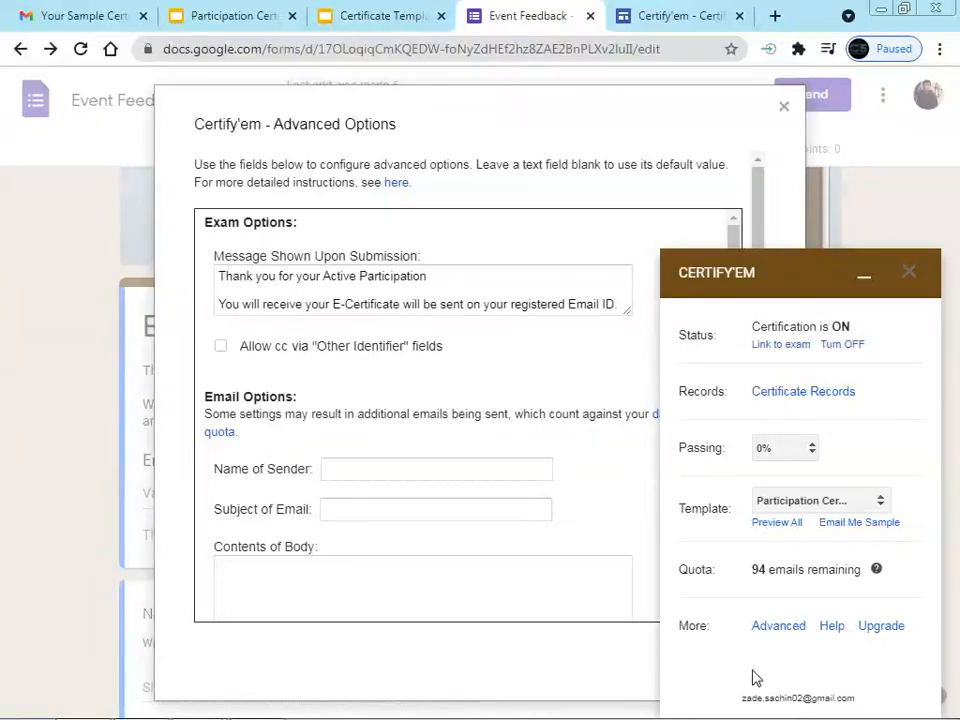
# Minimize the Certify'em sidebar so the Advanced Options dialog is fully in view
pyautogui.click(865, 281)
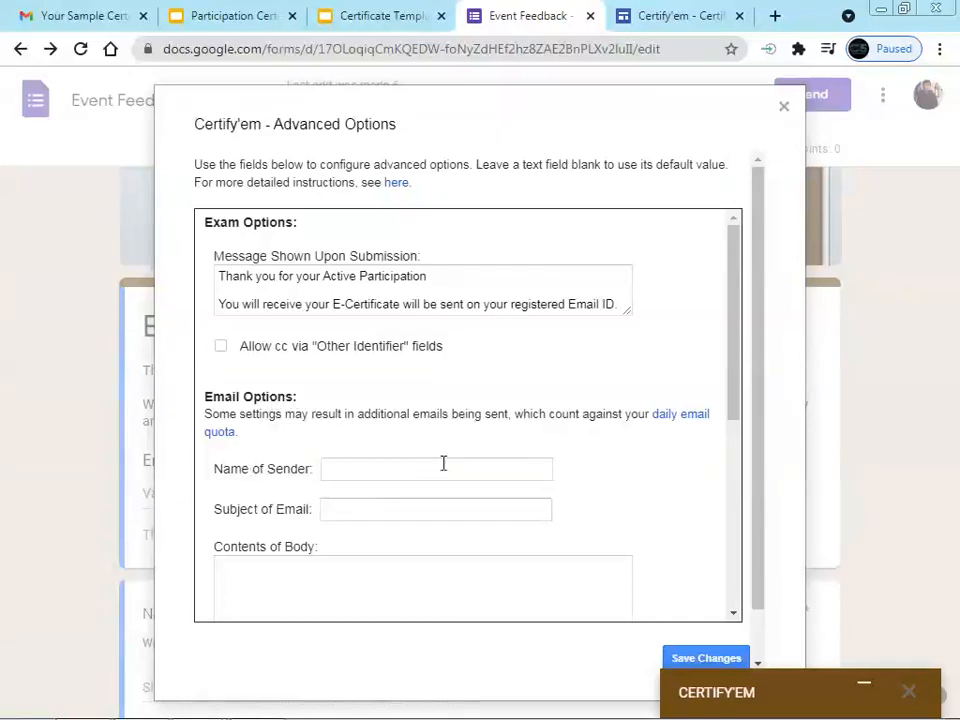
pyautogui.scroll(-1, 739, 315)
pyautogui.click(75, 15)
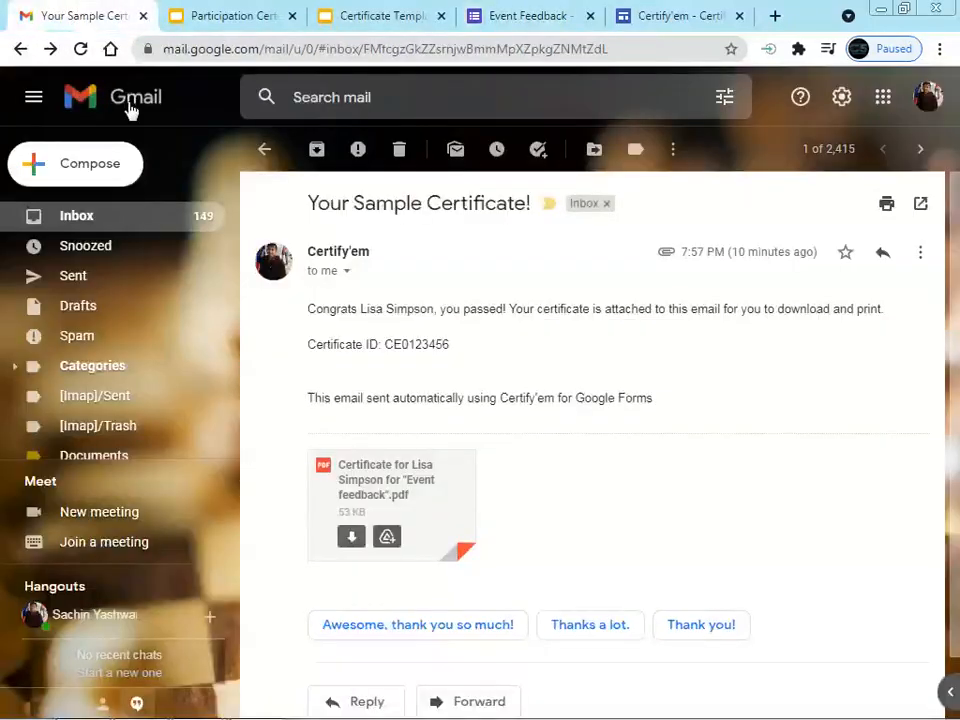
pyautogui.click(92, 218)
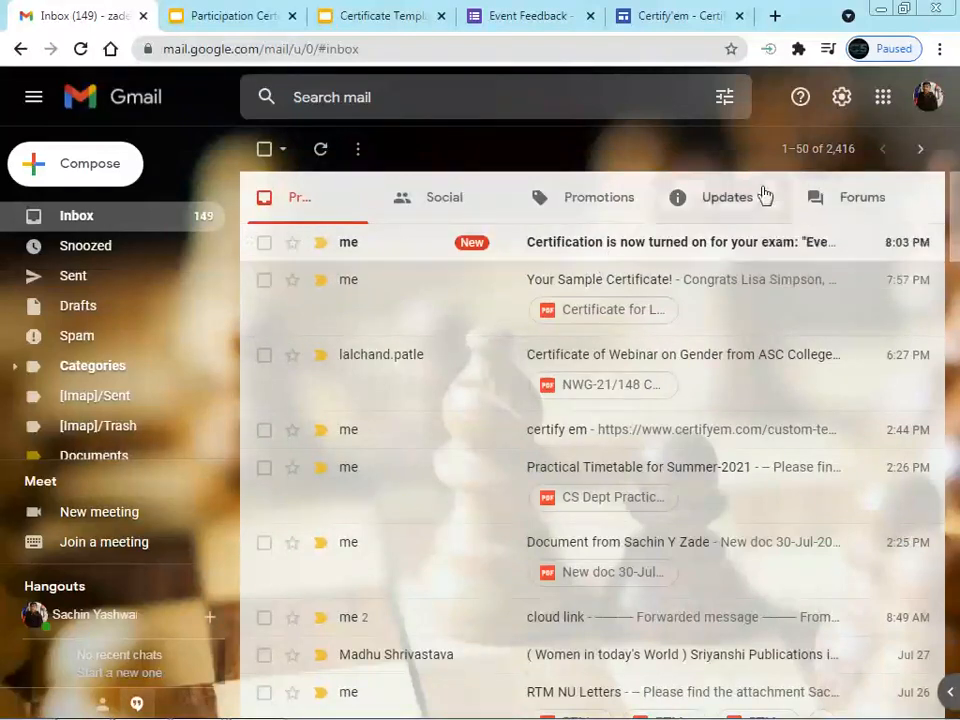
pyautogui.hotkey('ctrl', '-')
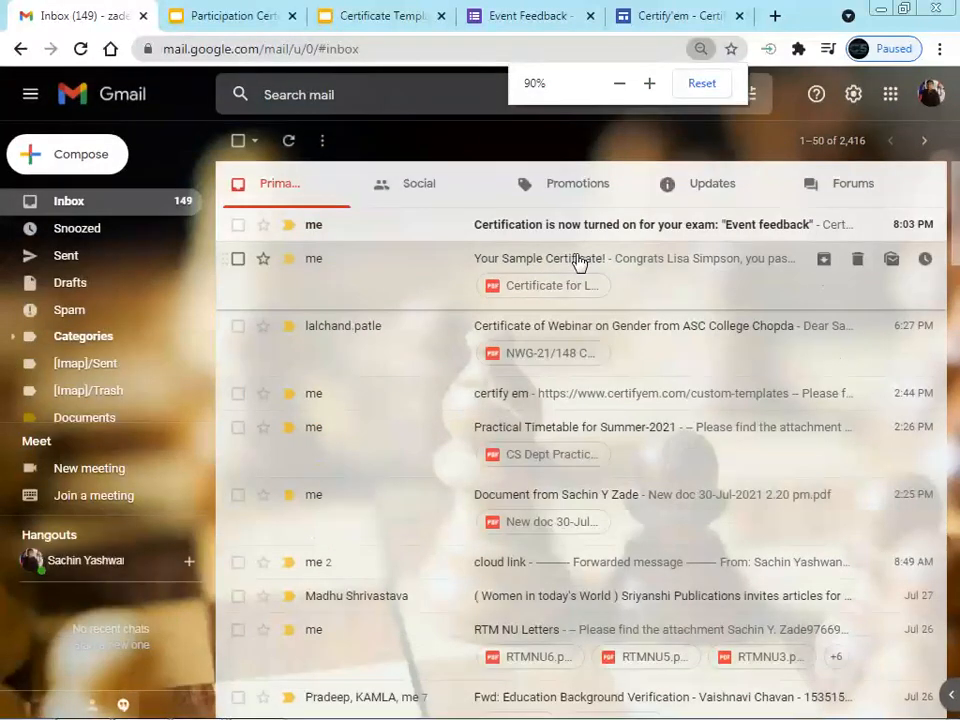
pyautogui.hotkey('ctrl', '-')
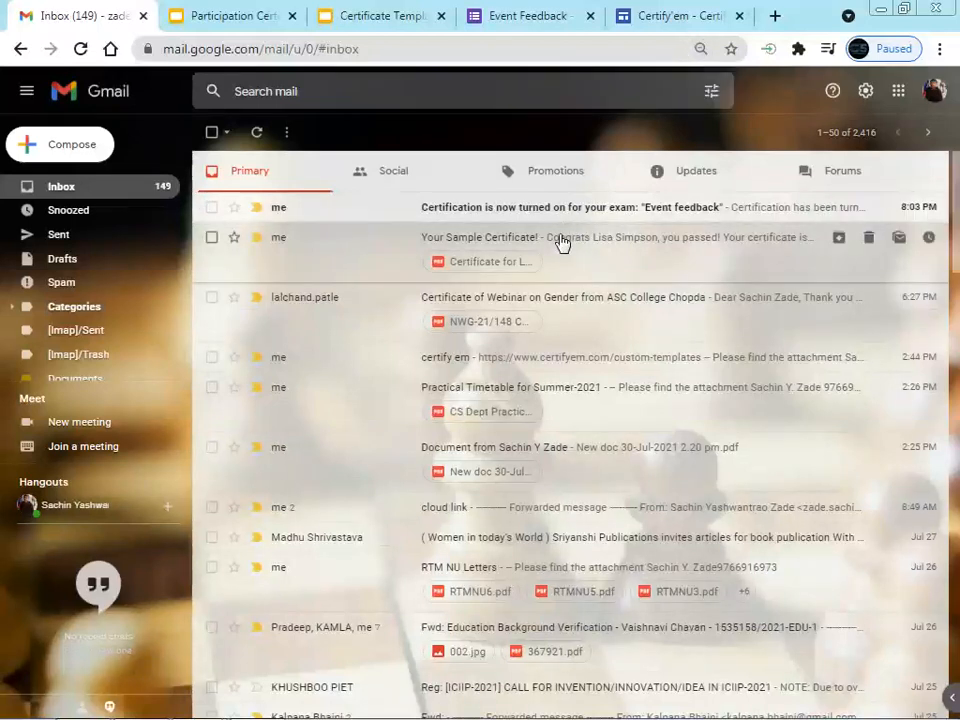
pyautogui.click(563, 242)
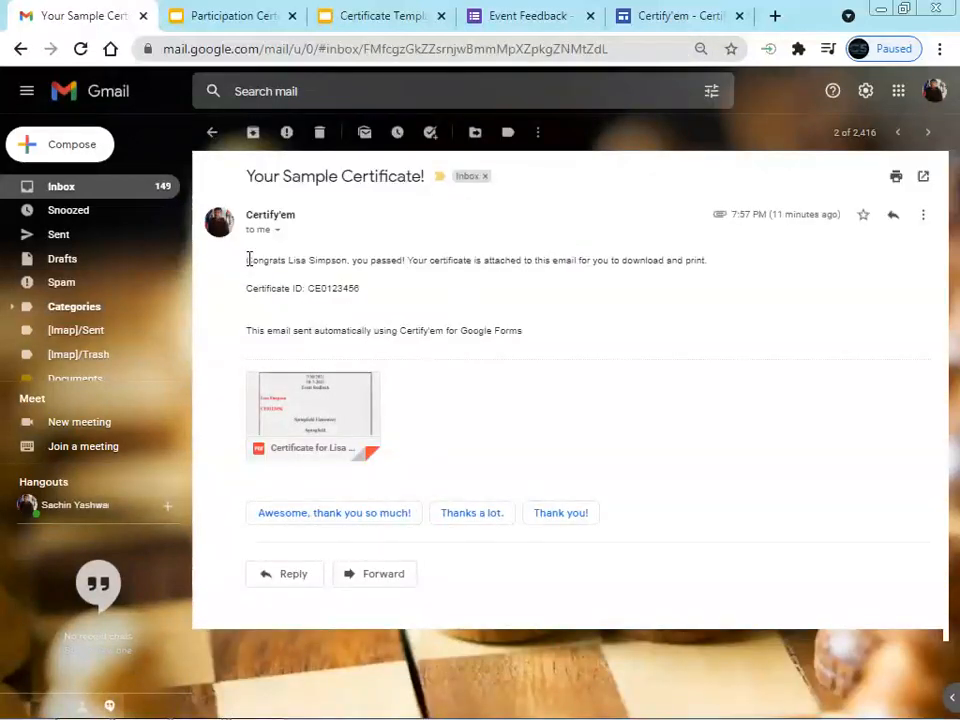
pyautogui.moveTo(248, 262); pyautogui.dragTo(566, 350)
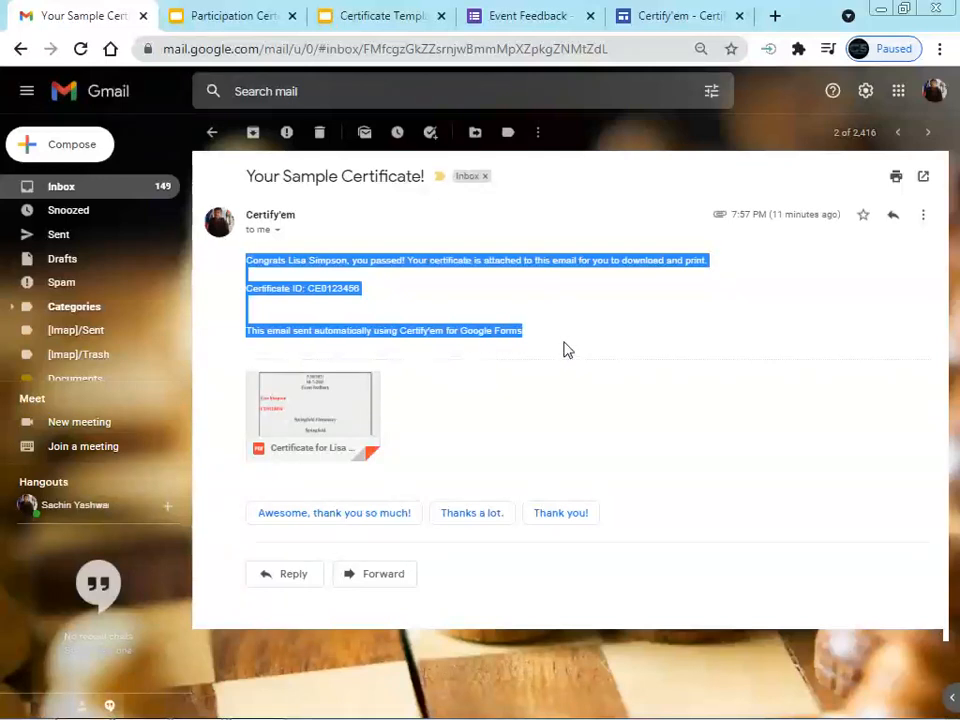
pyautogui.click(311, 214)
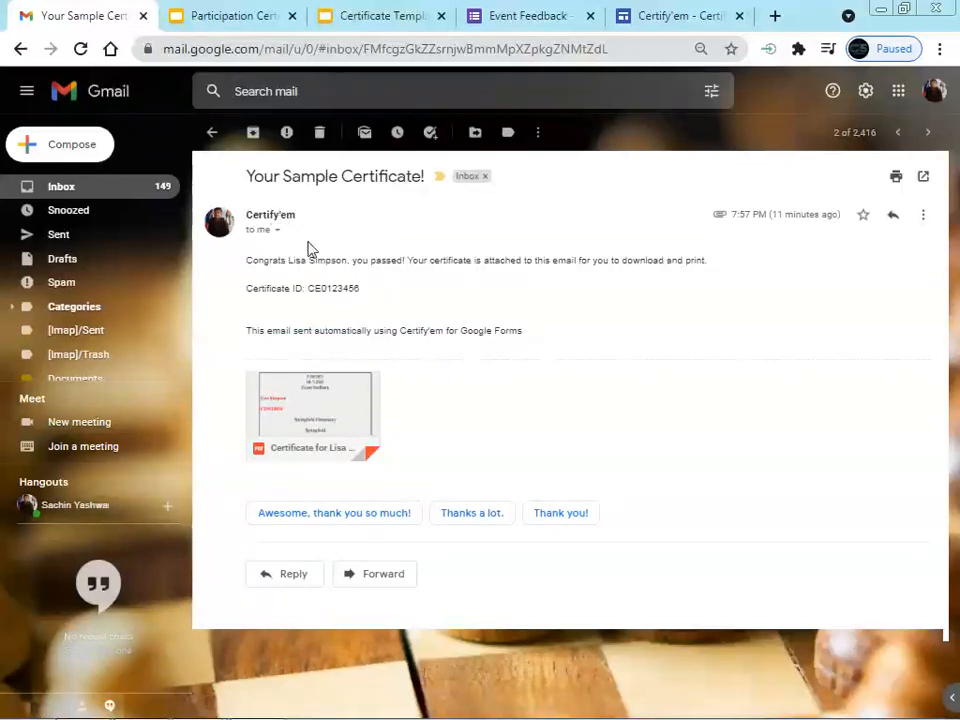
pyautogui.hotkey('ctrl', '+')
pyautogui.hotkey('ctrl', '+')
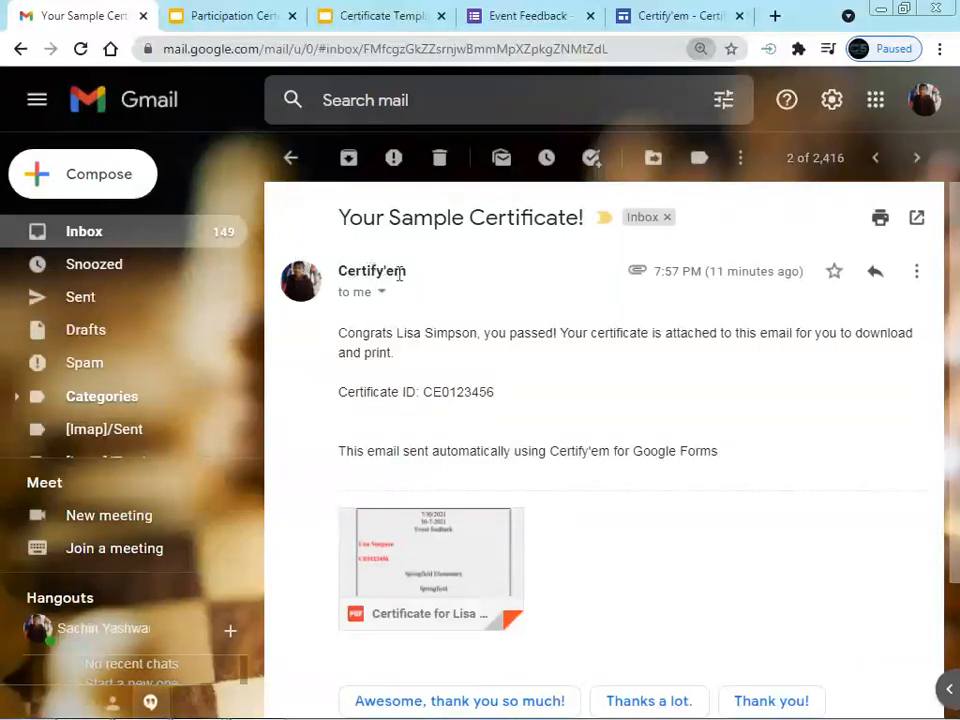
pyautogui.moveTo(315, 300)
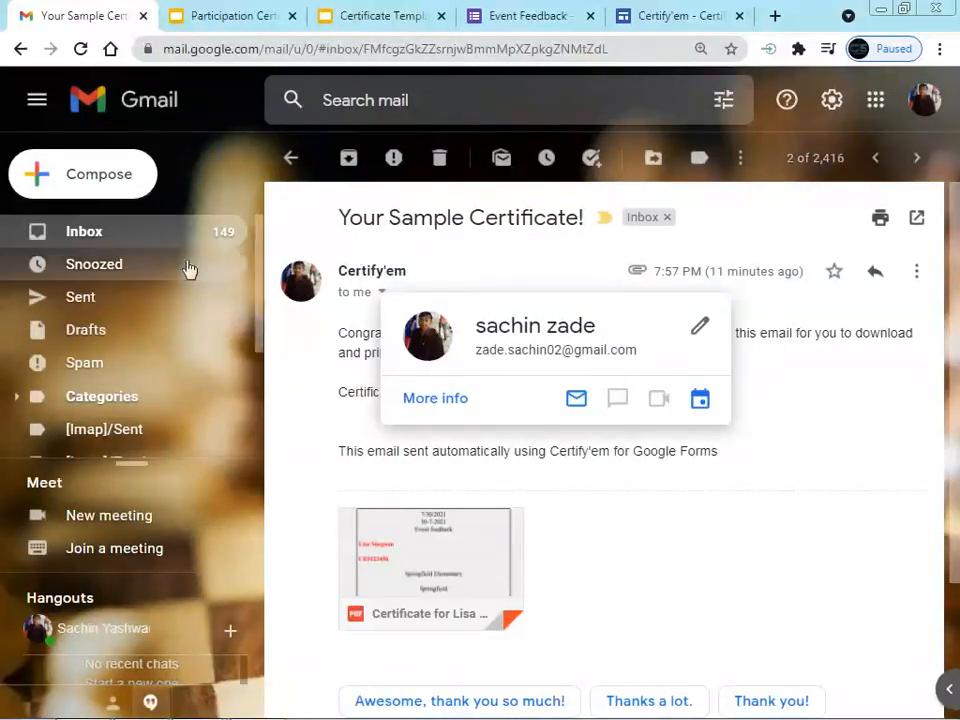
pyautogui.click(107, 236)
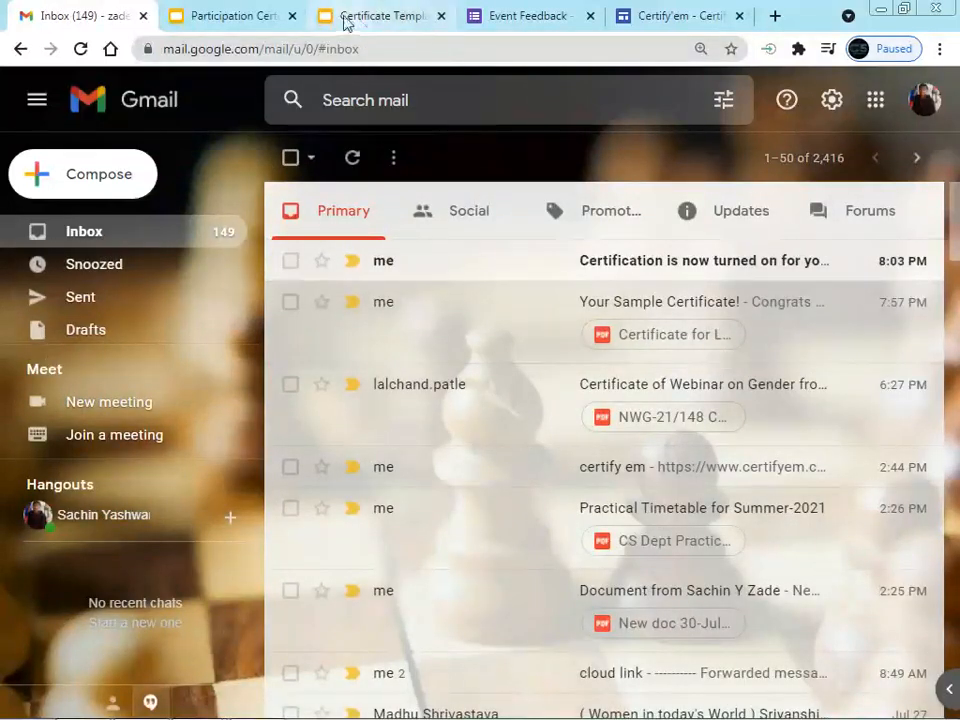
pyautogui.click(531, 12)
# Enter the sender's name in Name of Sender, correcting a misspelt letter
pyautogui.click(350, 457)
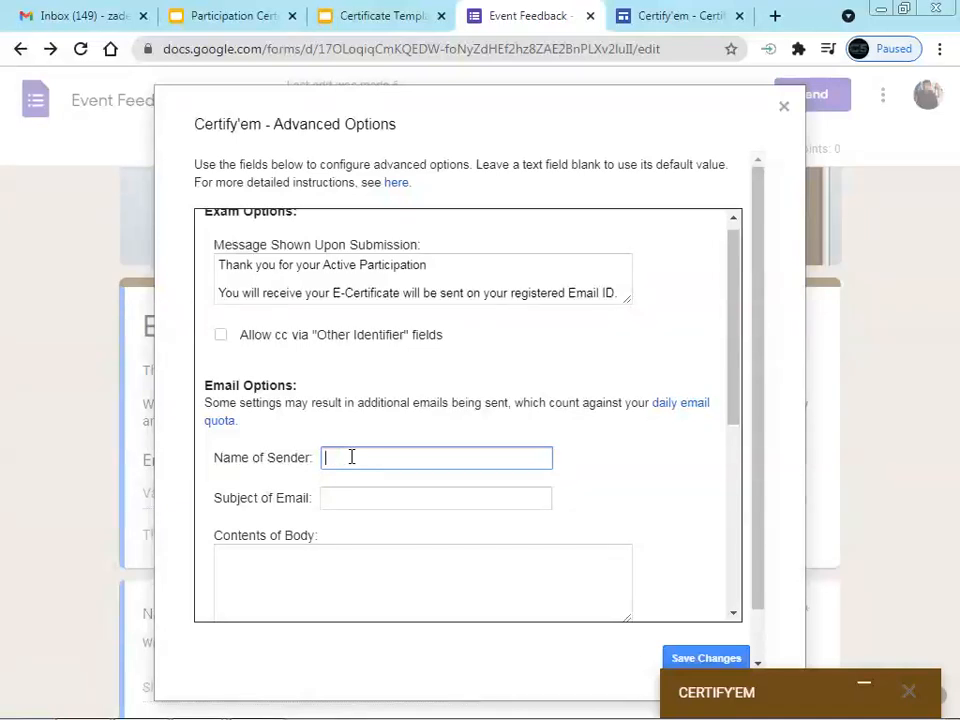
pyautogui.click(352, 457)
pyautogui.press('BackSpace')
pyautogui.write('n')
# Set the email subject to 'Participation Certificate for the Event', checking the sample email in Gmail
pyautogui.click(342, 497)
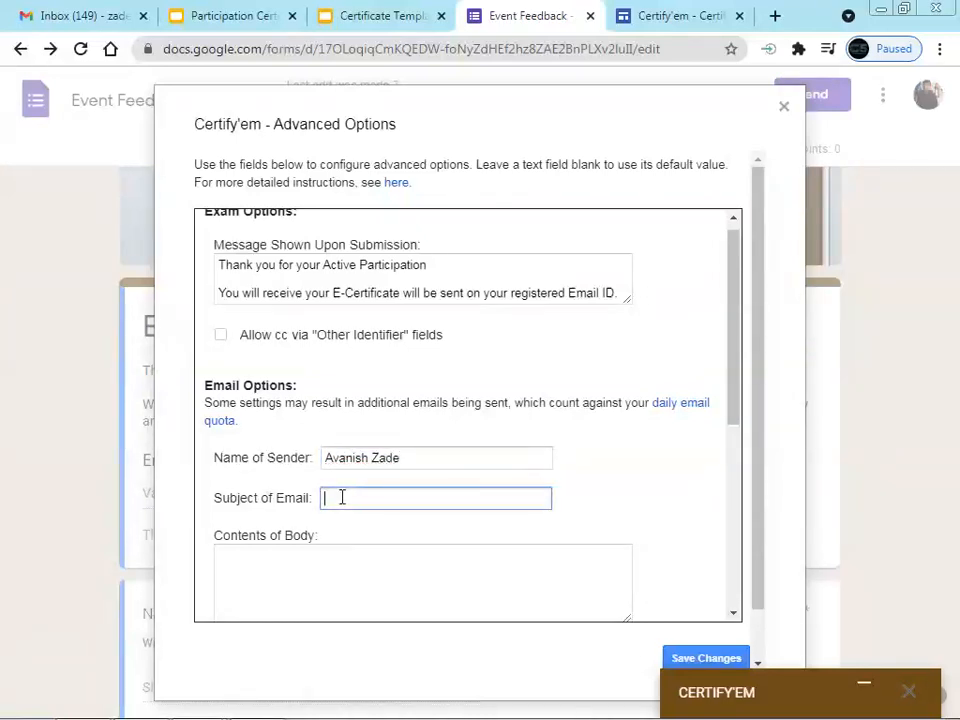
pyautogui.write('Participation Certificate')
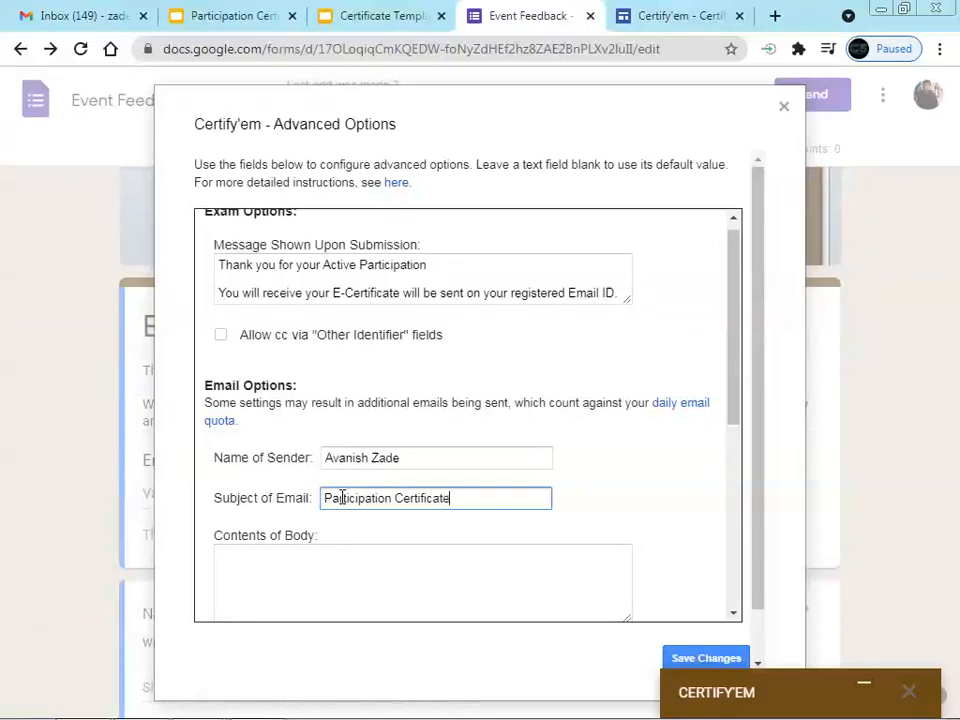
pyautogui.click(28, 14)
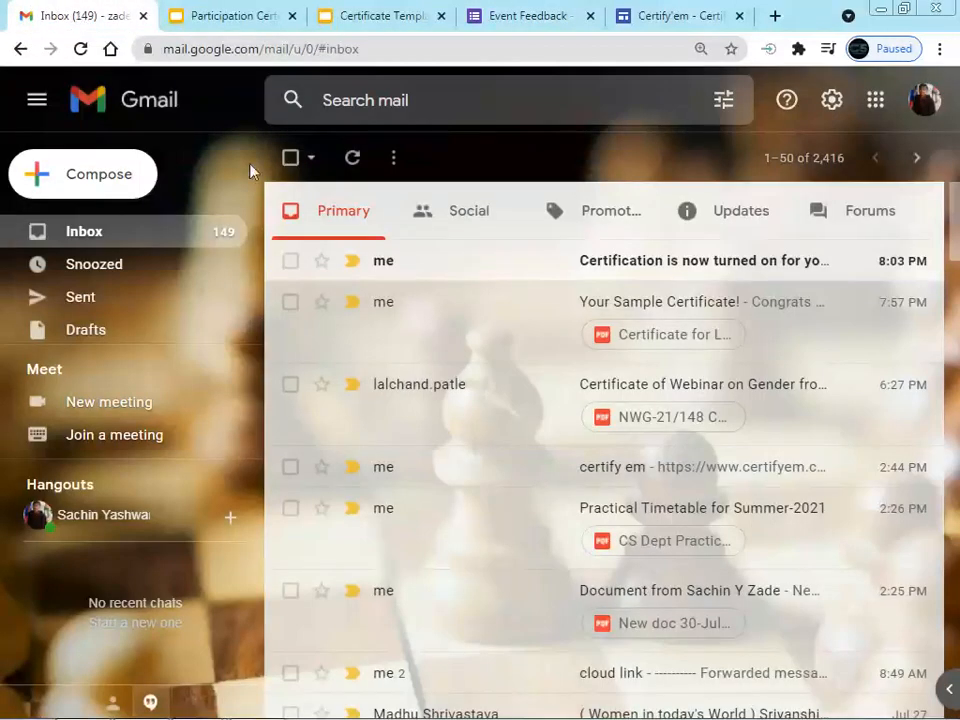
pyautogui.click(638, 312)
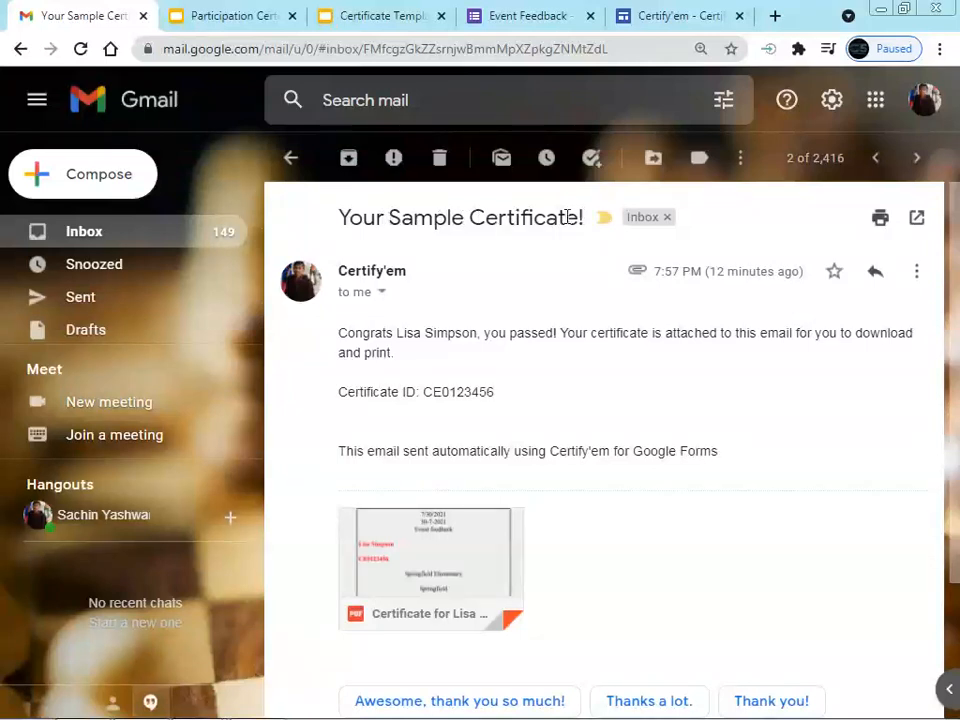
pyautogui.click(538, 18)
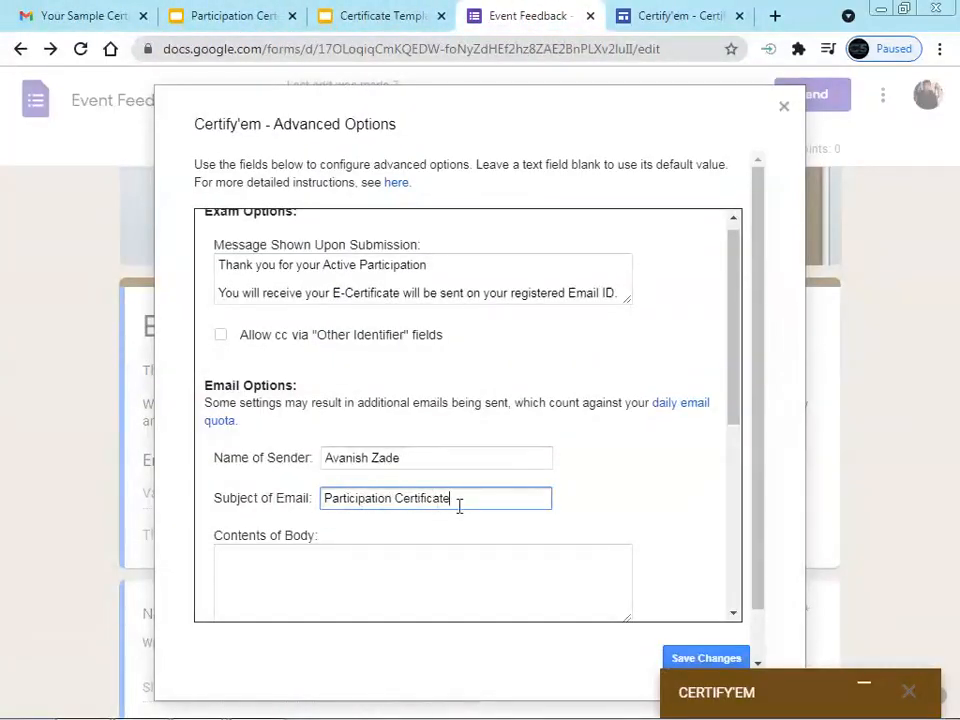
pyautogui.write('for the Event')
pyautogui.moveTo(735, 313); pyautogui.dragTo(731, 413)
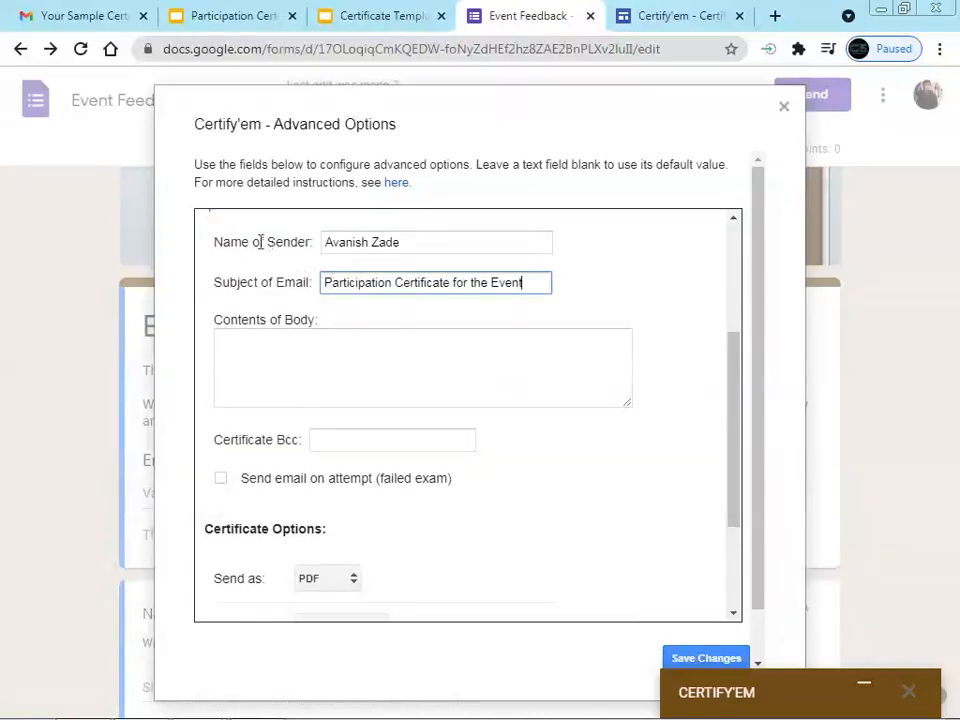
# Write 'Hello, Thank you for your Active Participation.' as the email body and keep PDF format
pyautogui.click(306, 350)
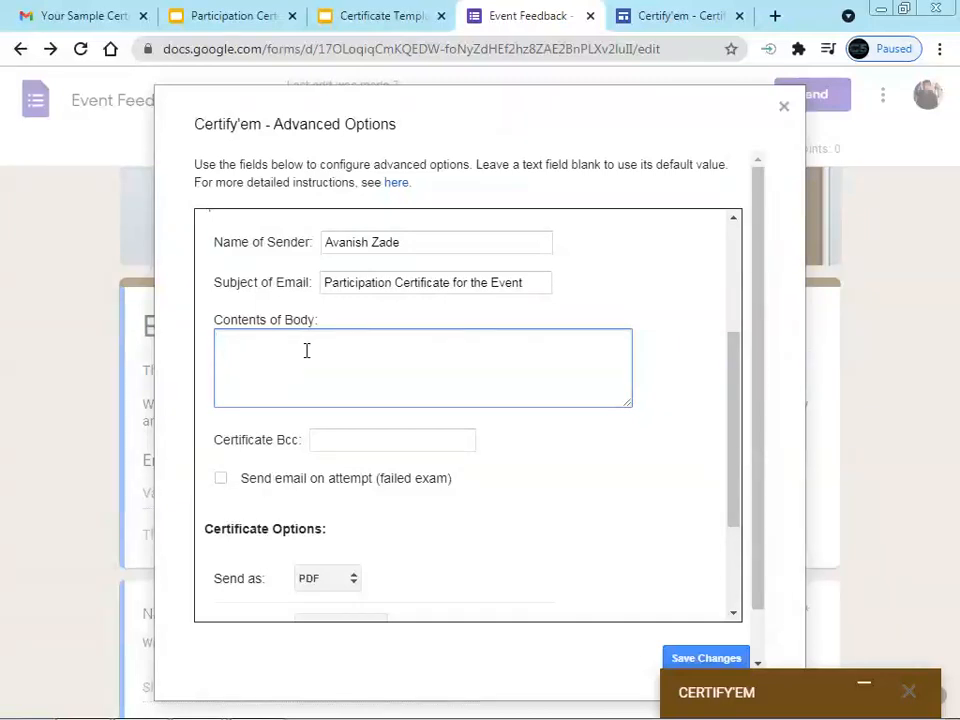
pyautogui.write('Hello, ')
pyautogui.write('Than')
pyautogui.write('k yo')
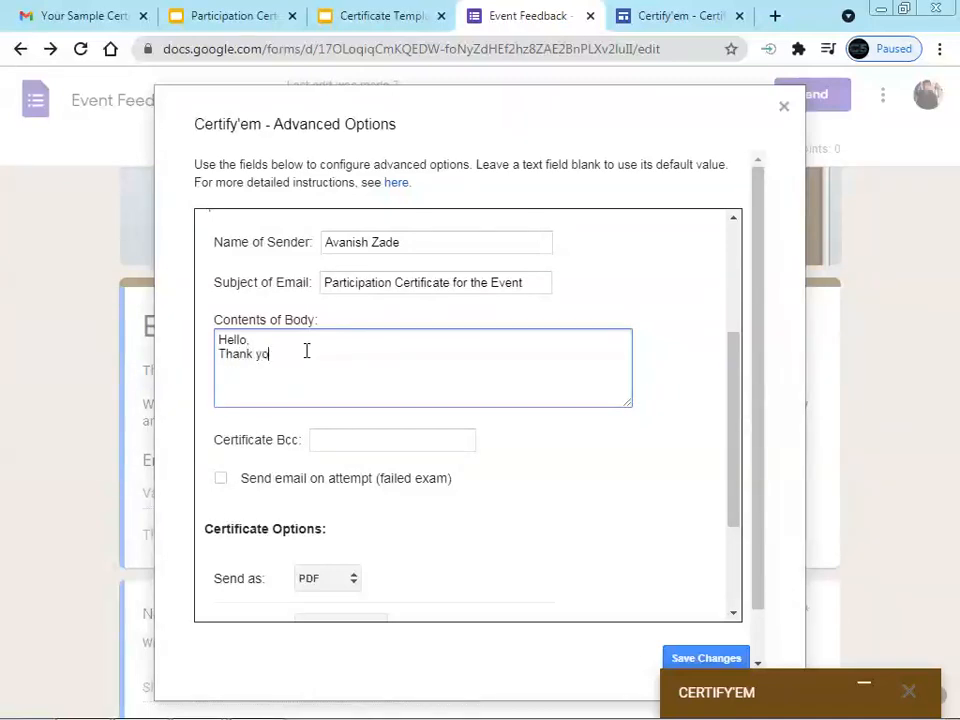
pyautogui.write('u for your Active Participation.')
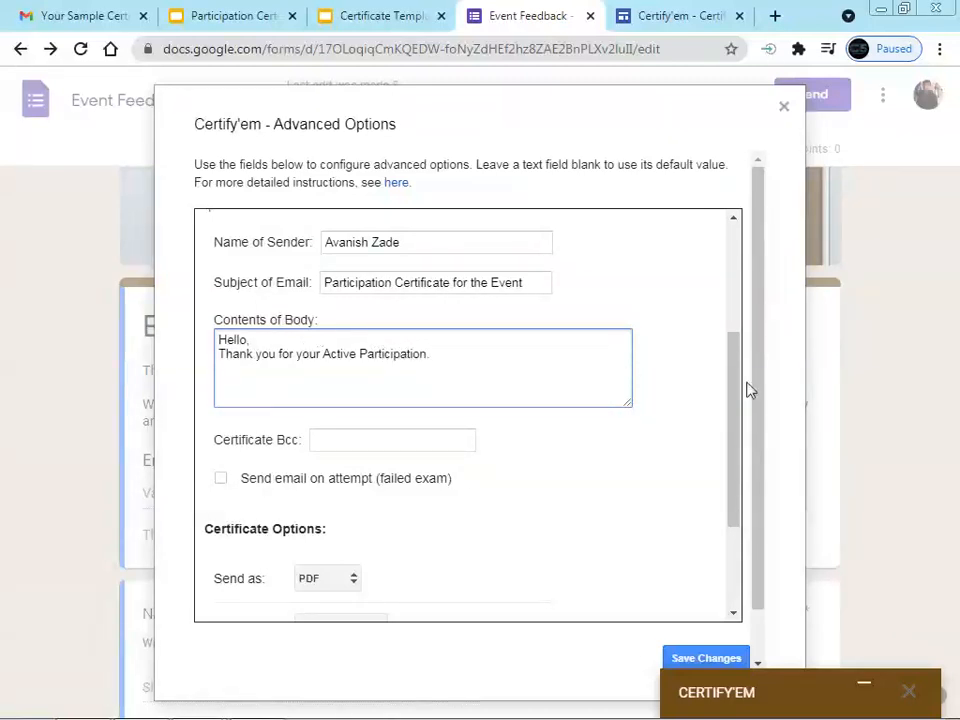
pyautogui.moveTo(731, 377); pyautogui.dragTo(733, 435)
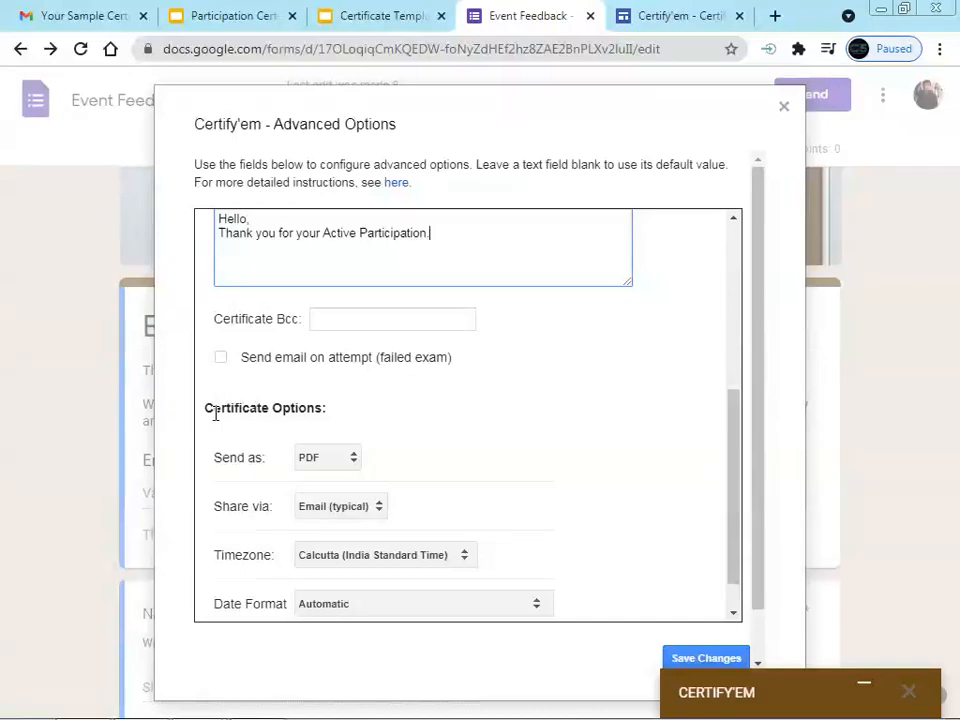
pyautogui.click(334, 458)
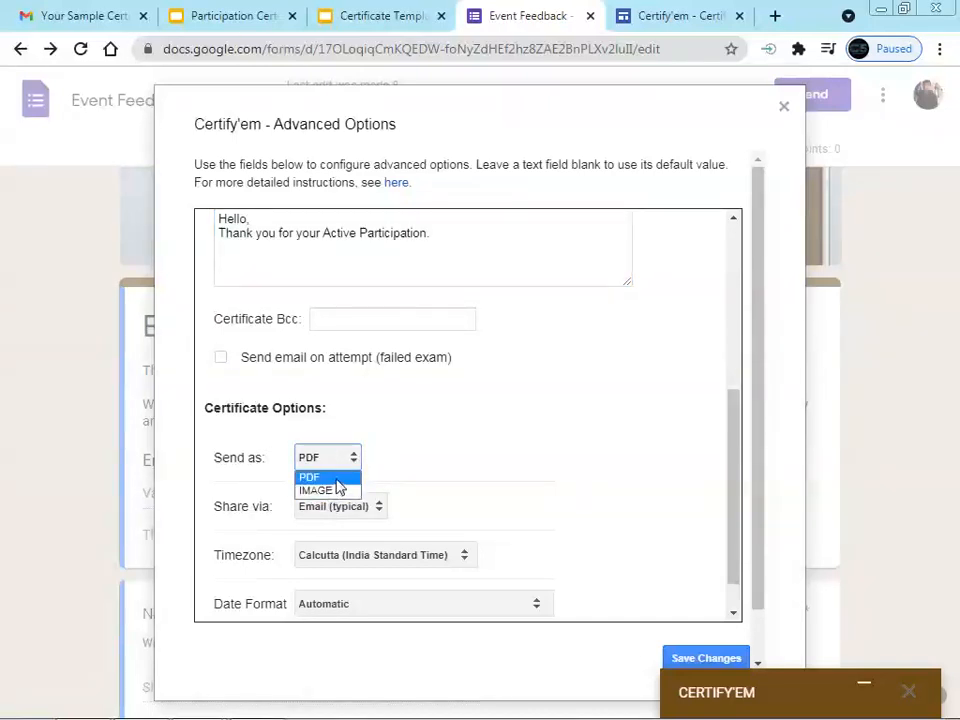
pyautogui.click(338, 479)
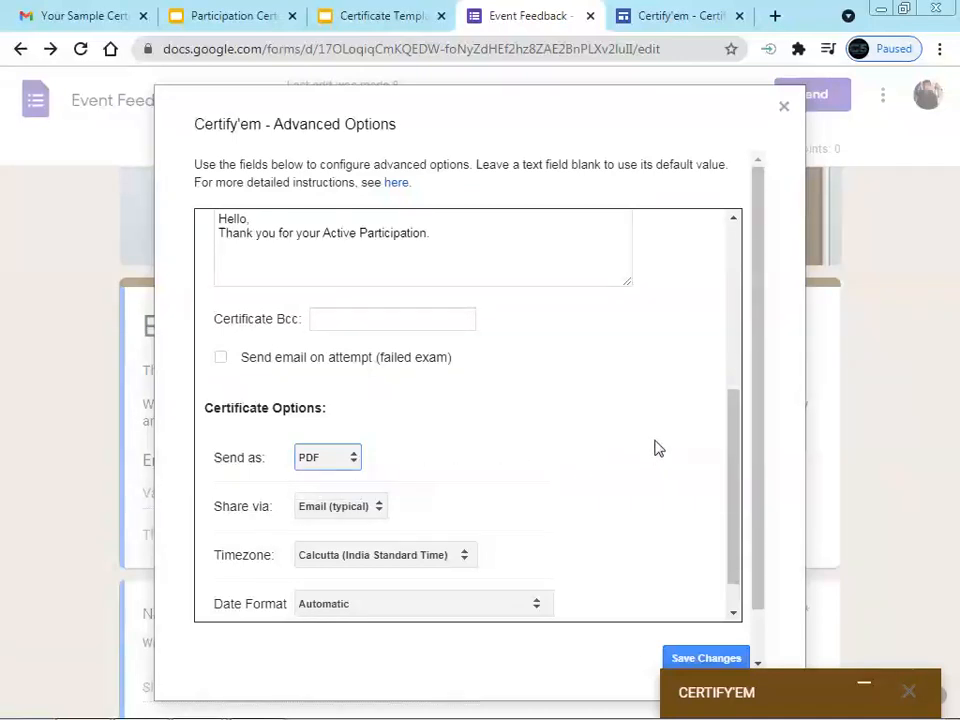
pyautogui.moveTo(735, 418); pyautogui.dragTo(740, 344)
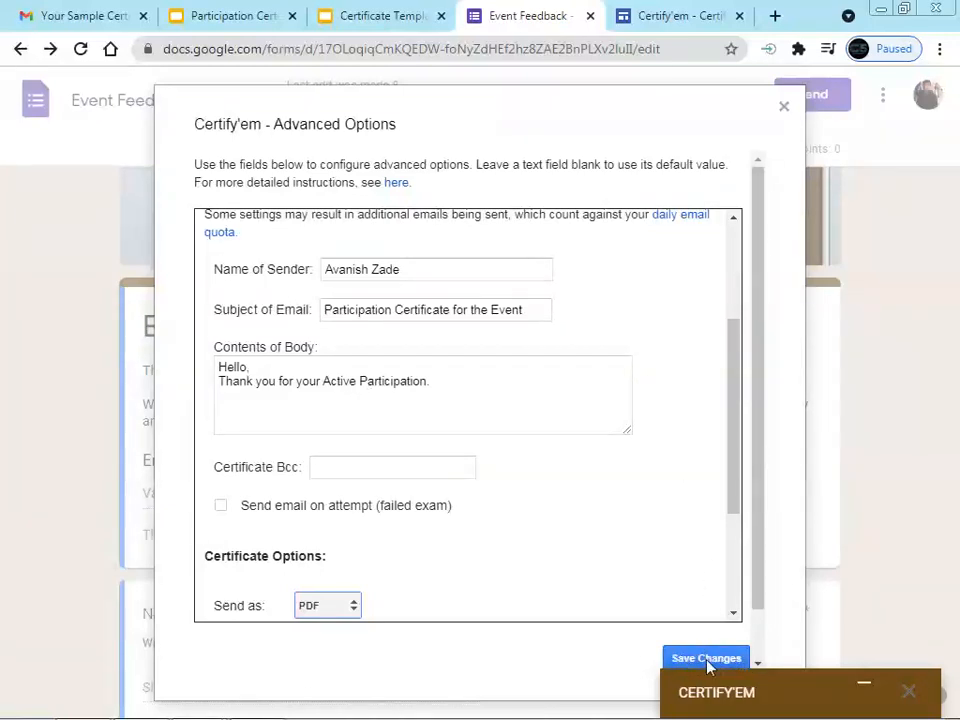
# Save the certificate email options and expand the Certify'em panel again
pyautogui.click(865, 688)
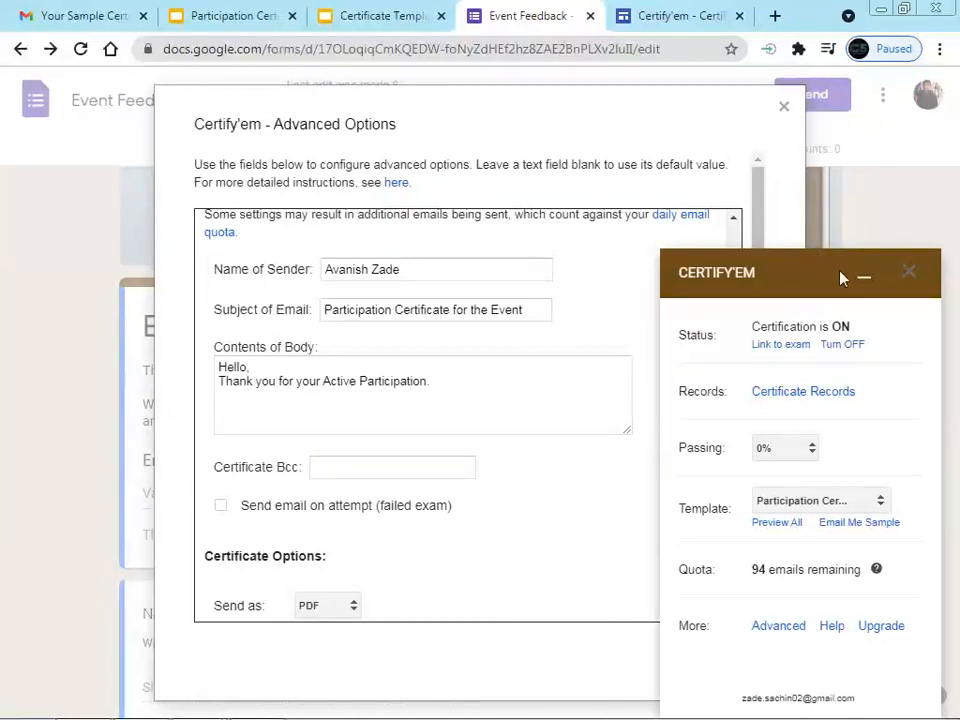
pyautogui.click(866, 282)
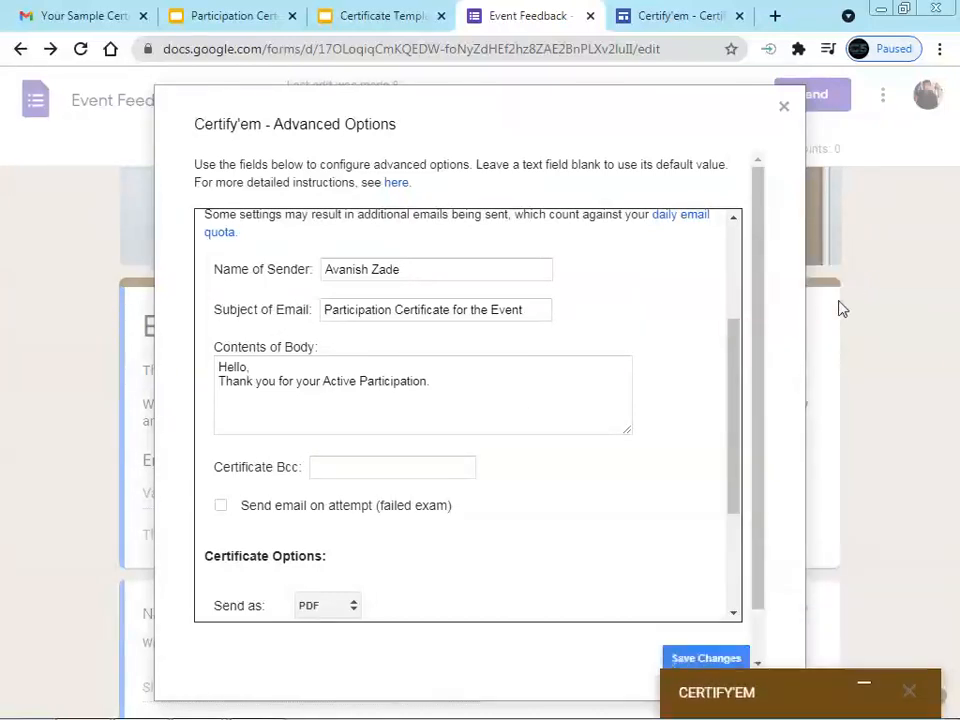
pyautogui.click(697, 660)
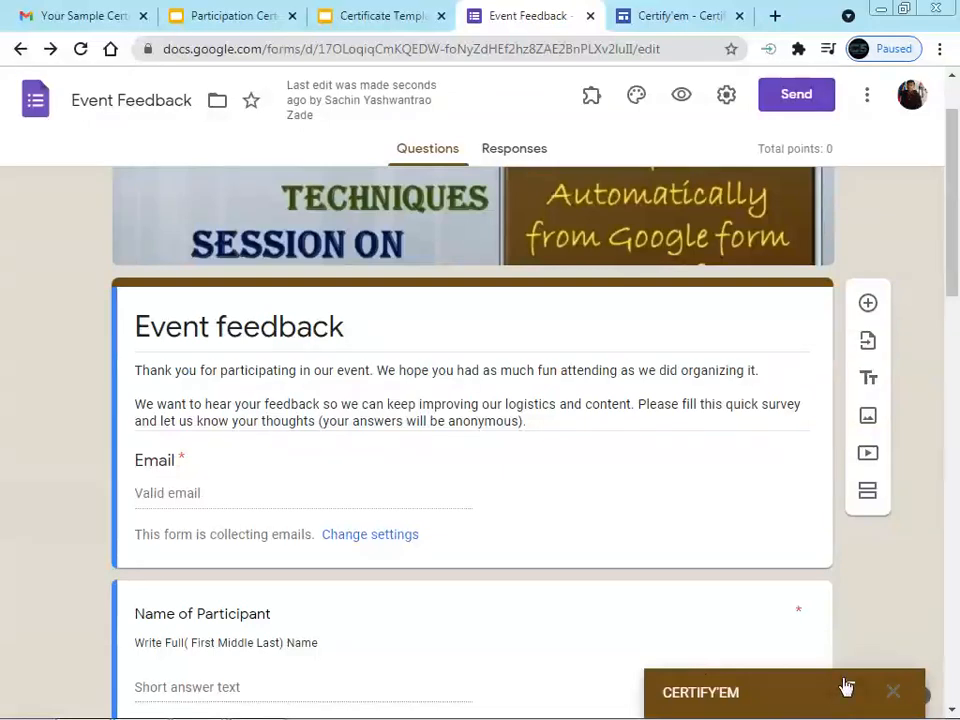
pyautogui.click(846, 686)
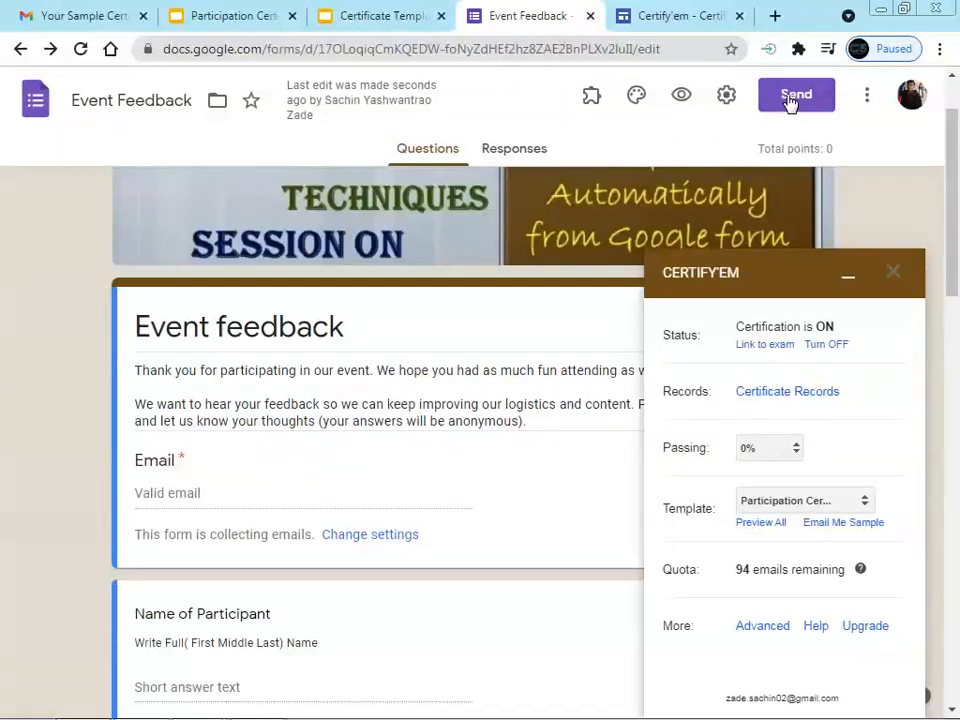
# Delete 'will be sent' from the confirmation message so it promises the E-Certificate by email
pyautogui.click(727, 97)
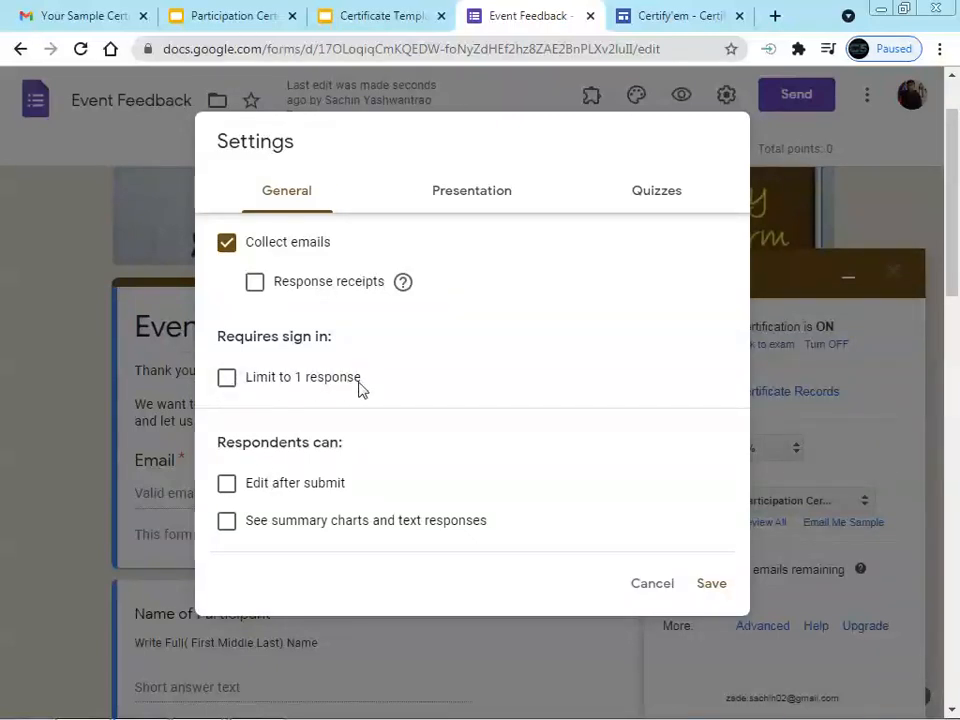
pyautogui.click(461, 196)
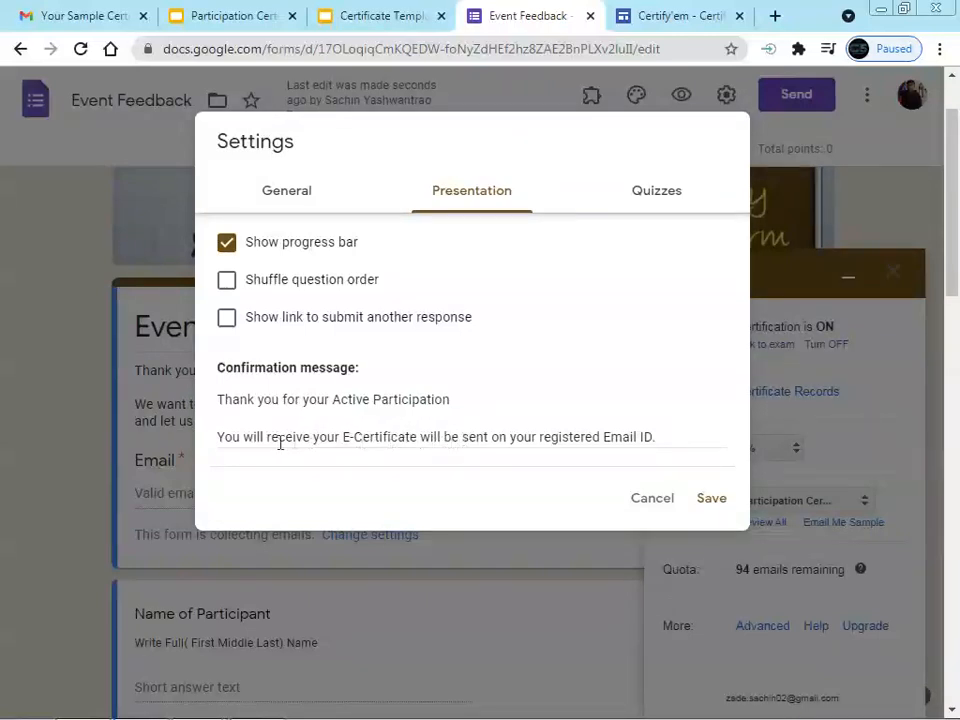
pyautogui.moveTo(421, 440); pyautogui.dragTo(489, 437)
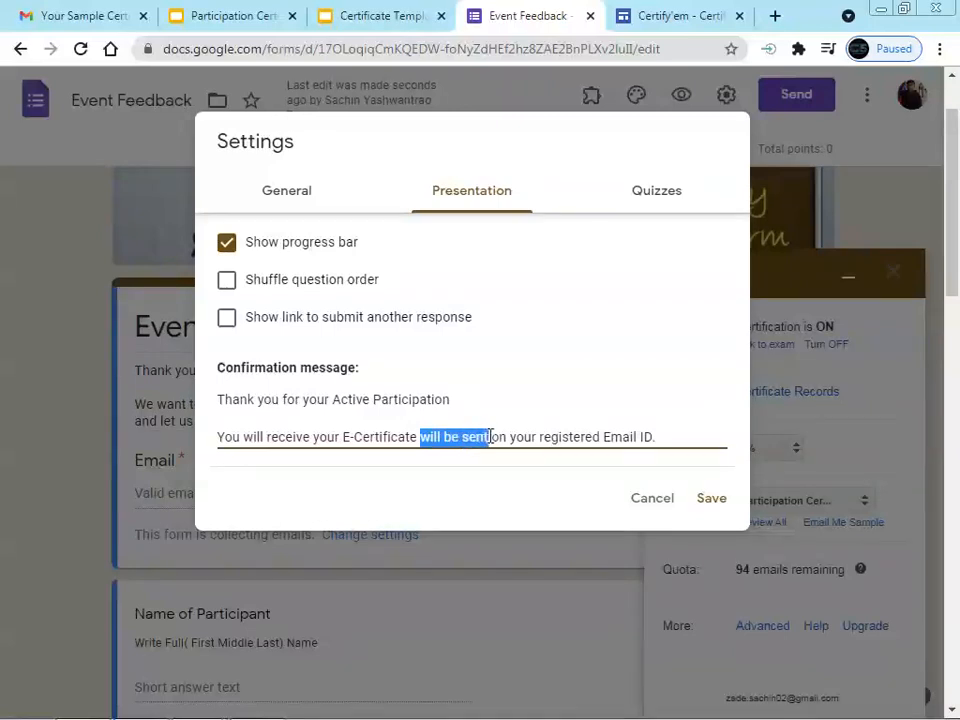
pyautogui.press('BackSpace')
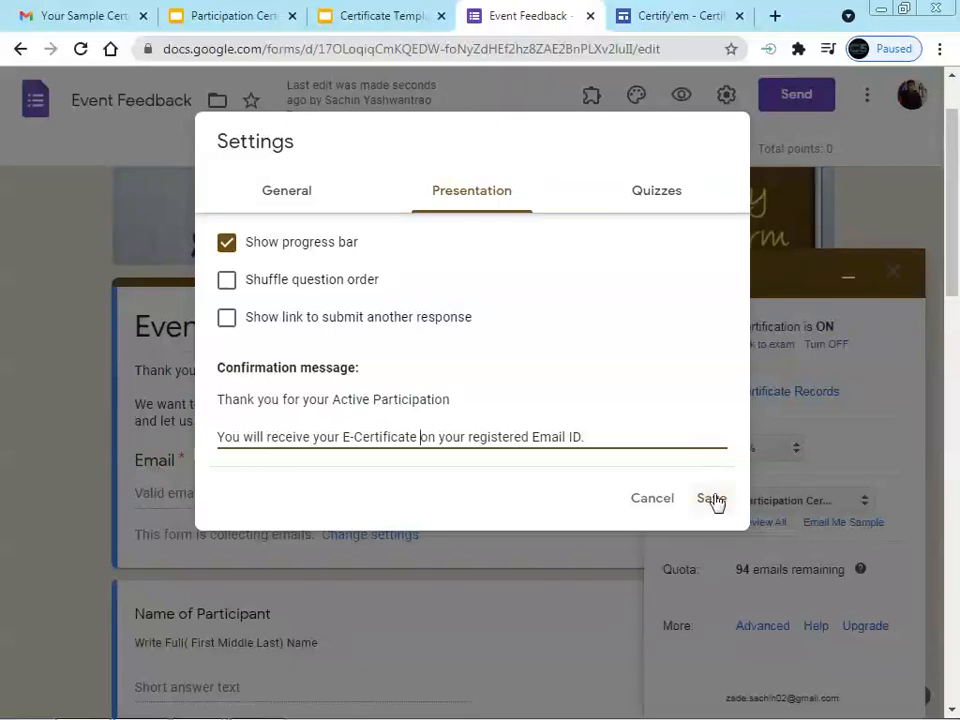
pyautogui.click(651, 193)
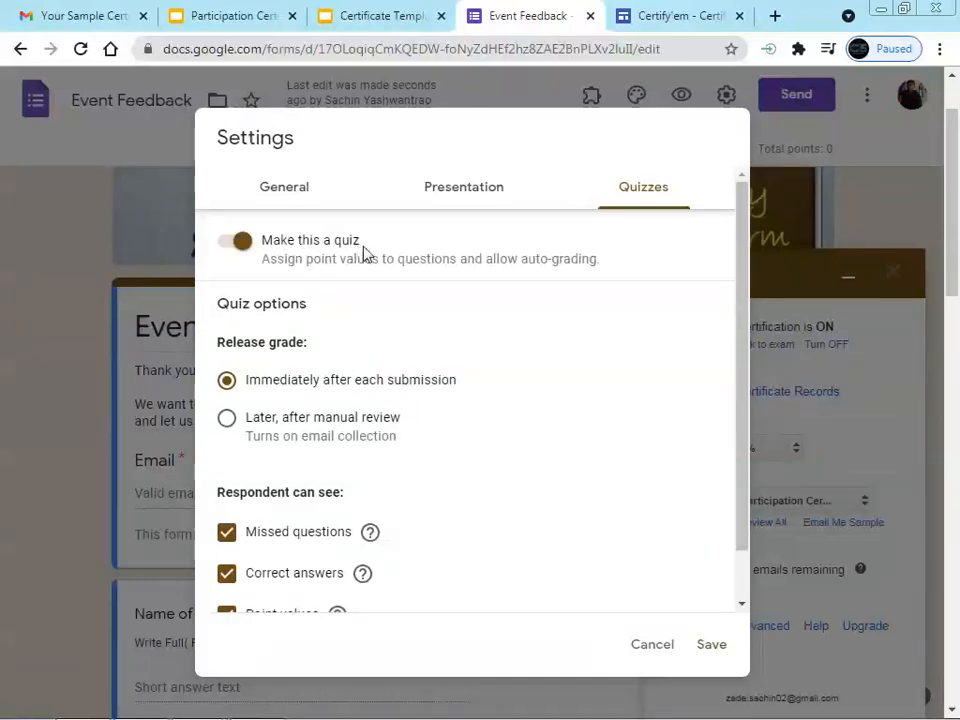
# Release grades after manual review, hide missed questions, correct answers and point values, and save
pyautogui.scroll(-1, 490, 355)
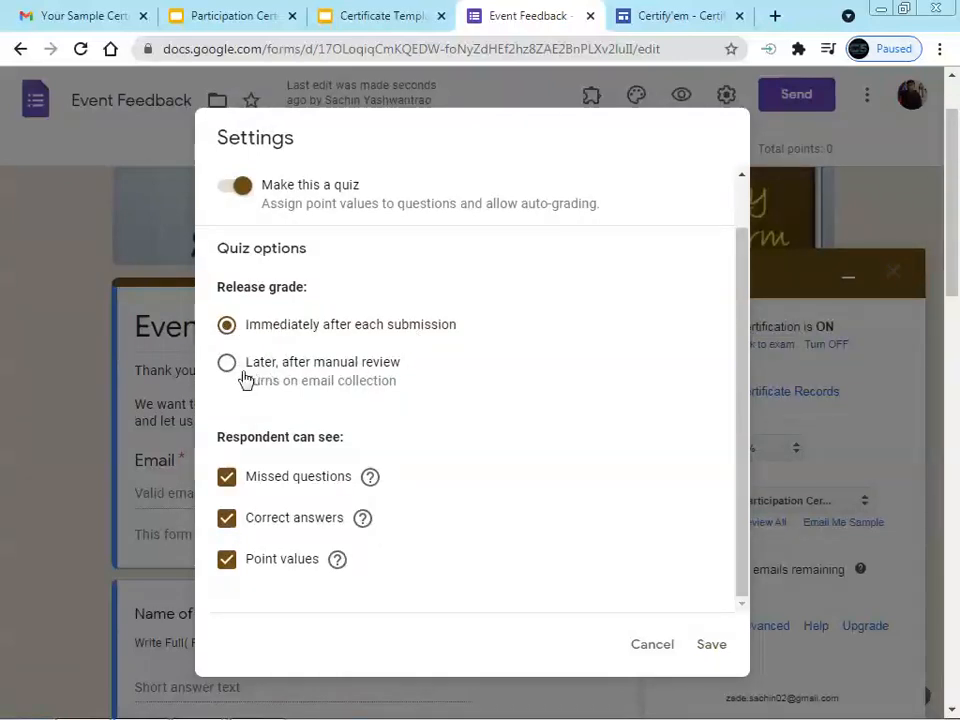
pyautogui.click(226, 363)
pyautogui.click(228, 478)
pyautogui.click(229, 519)
pyautogui.click(229, 560)
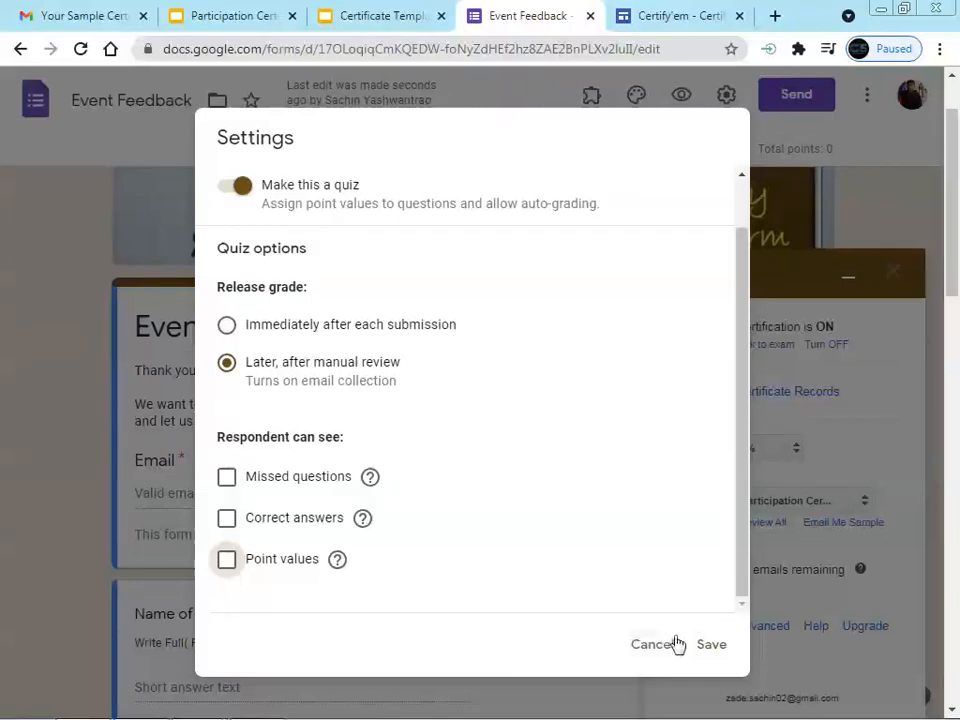
pyautogui.click(712, 650)
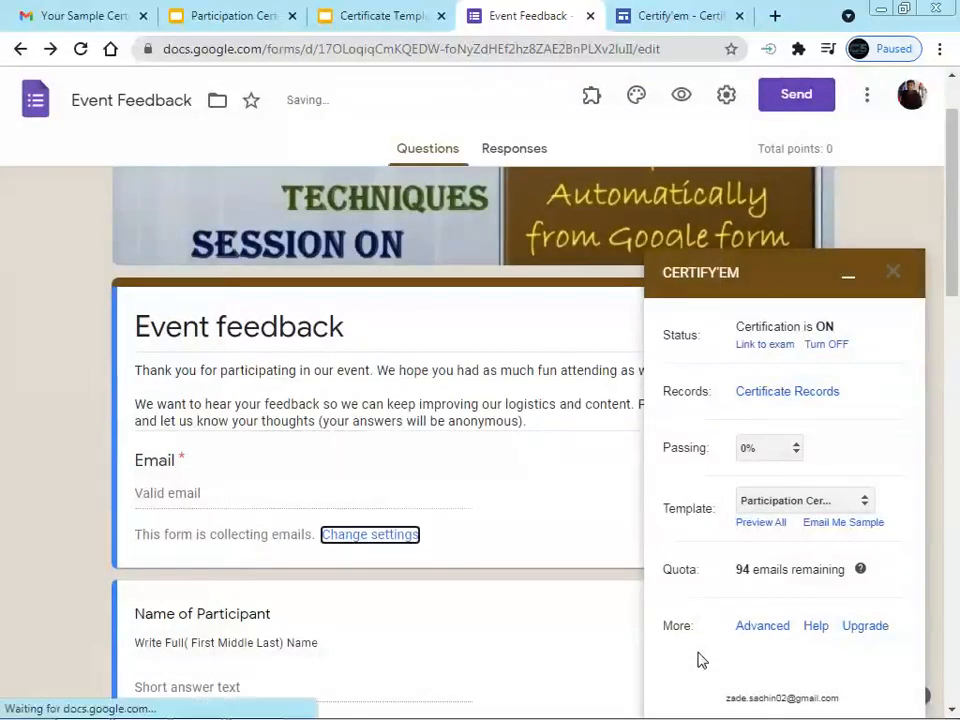
# Close Certify'em and copy the form's shortened shareable link
pyautogui.click(894, 274)
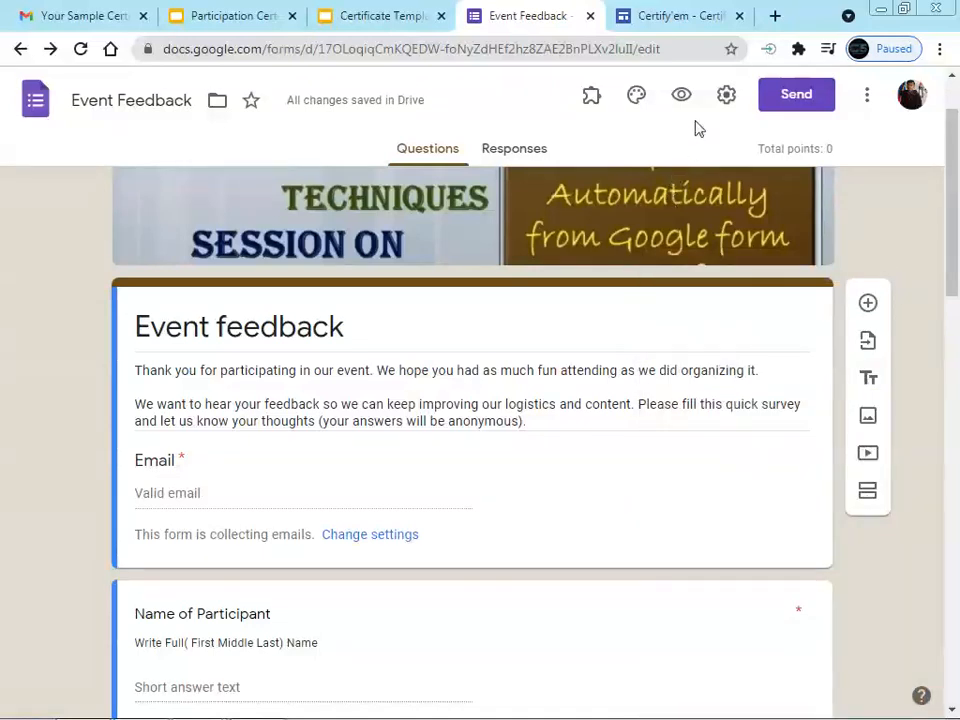
pyautogui.click(804, 95)
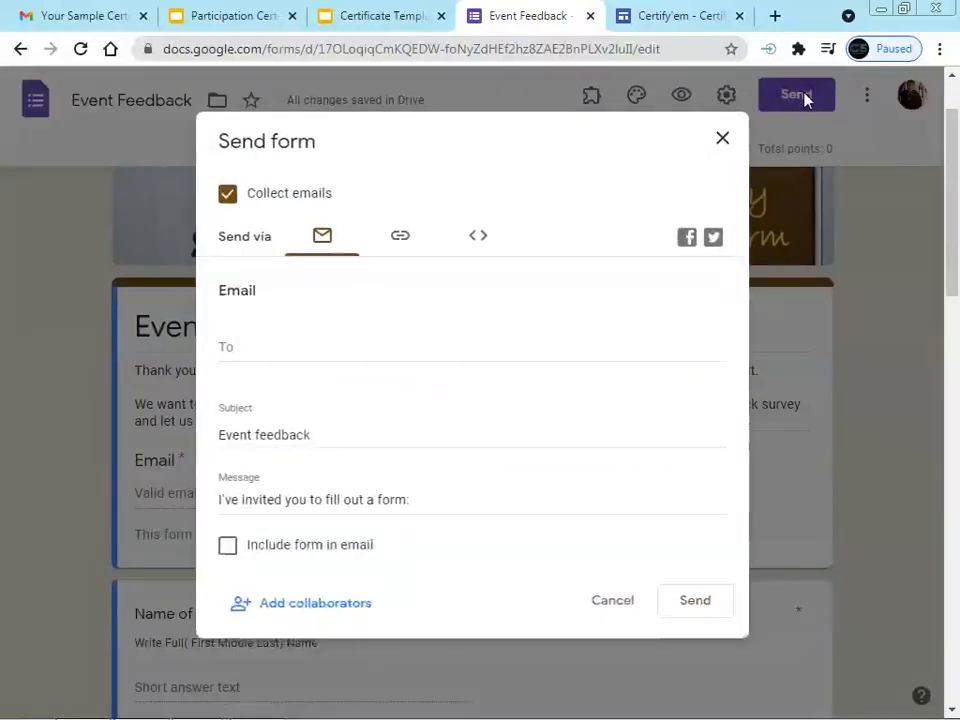
pyautogui.click(400, 242)
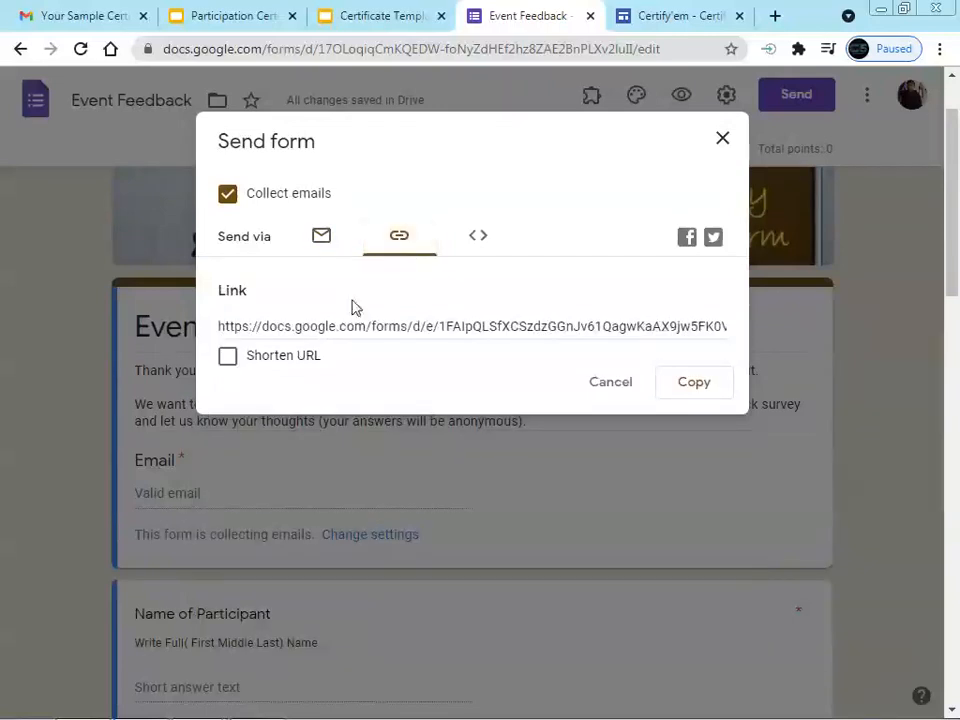
pyautogui.click(226, 358)
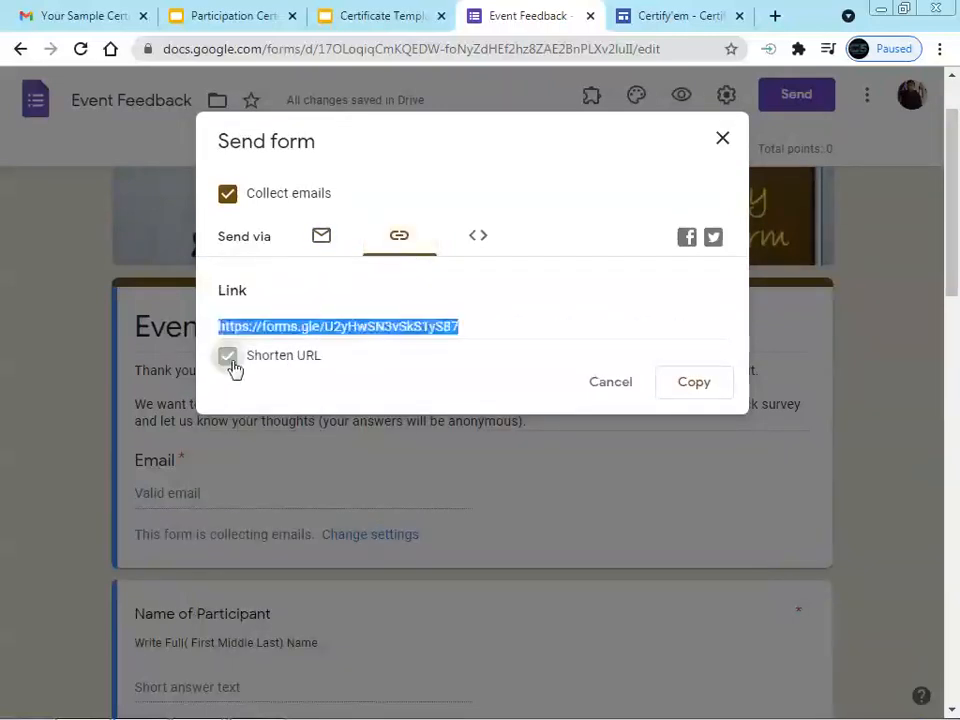
pyautogui.click(690, 383)
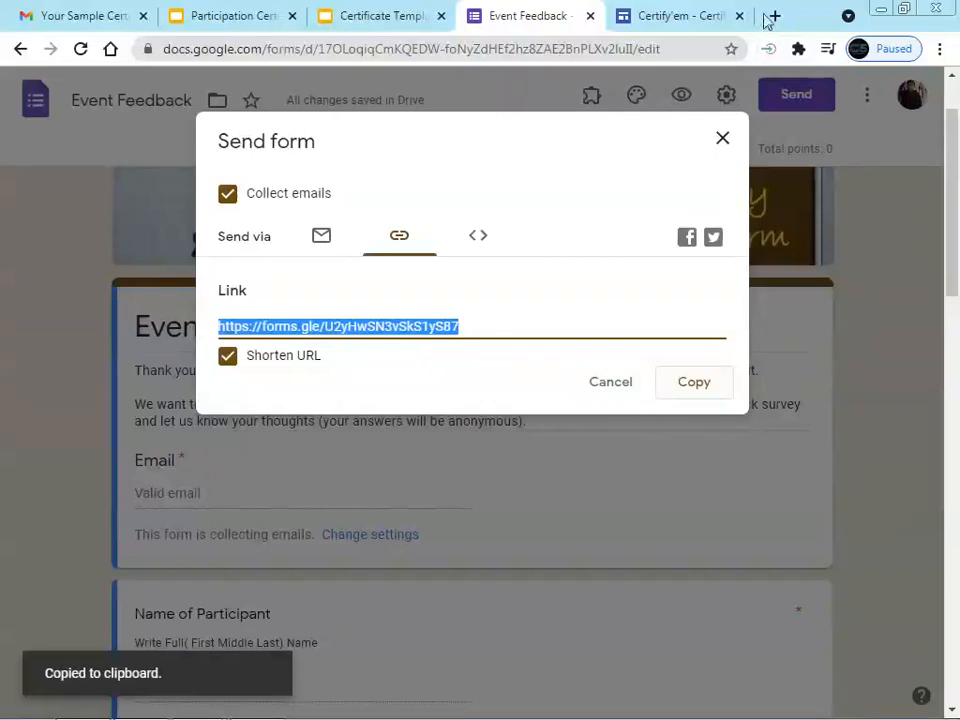
pyautogui.click(723, 139)
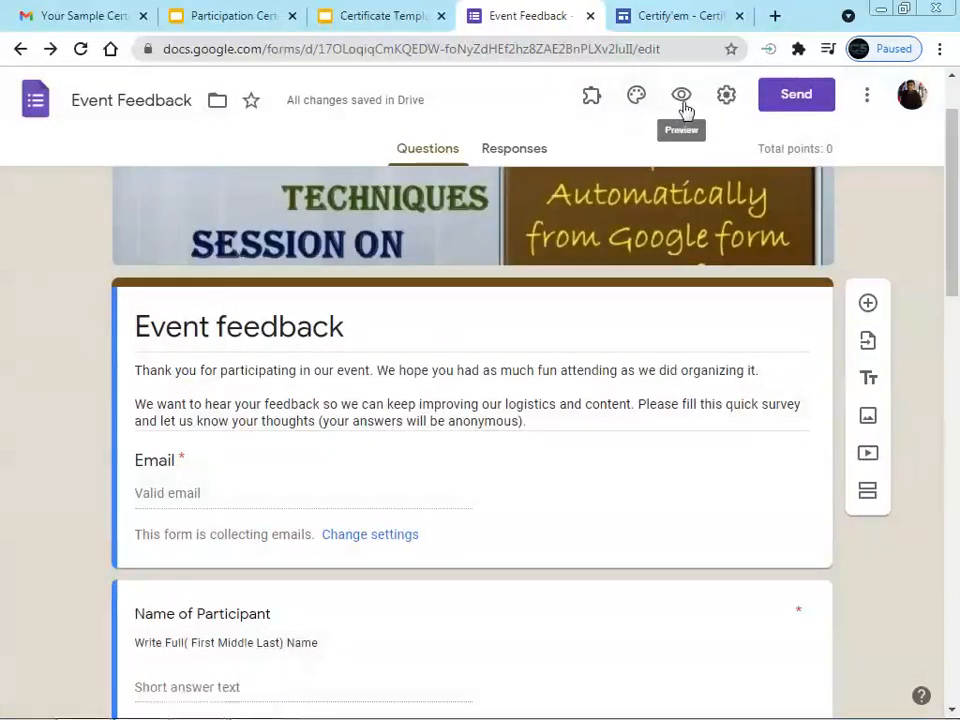
# Preview the live form and start entering the respondent's email address
pyautogui.click(683, 96)
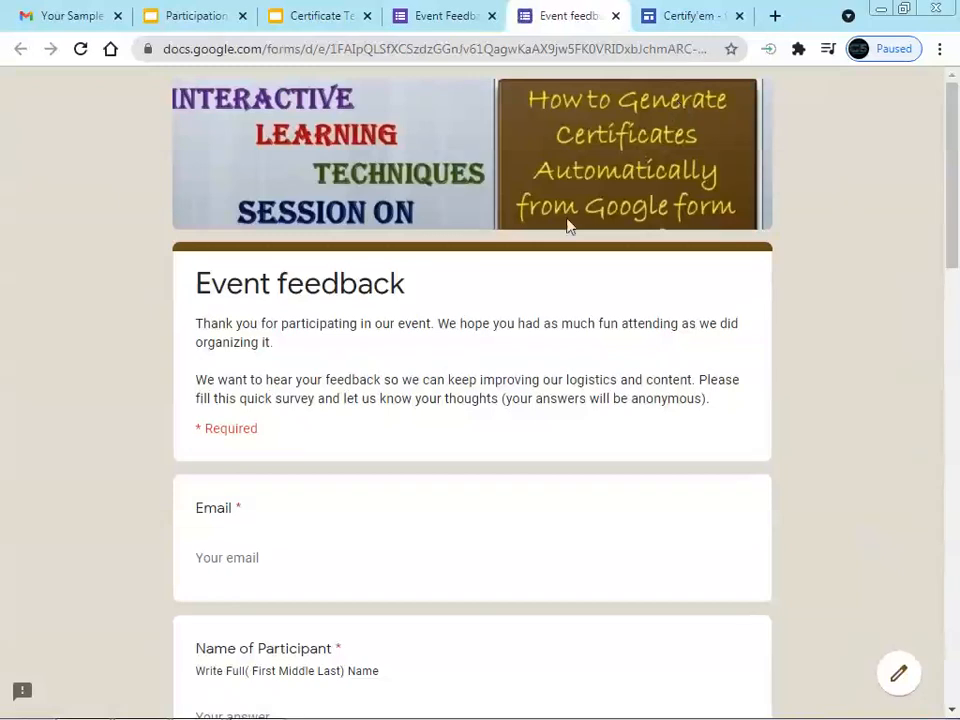
pyautogui.scroll(-1, 300, 470)
pyautogui.click(285, 461)
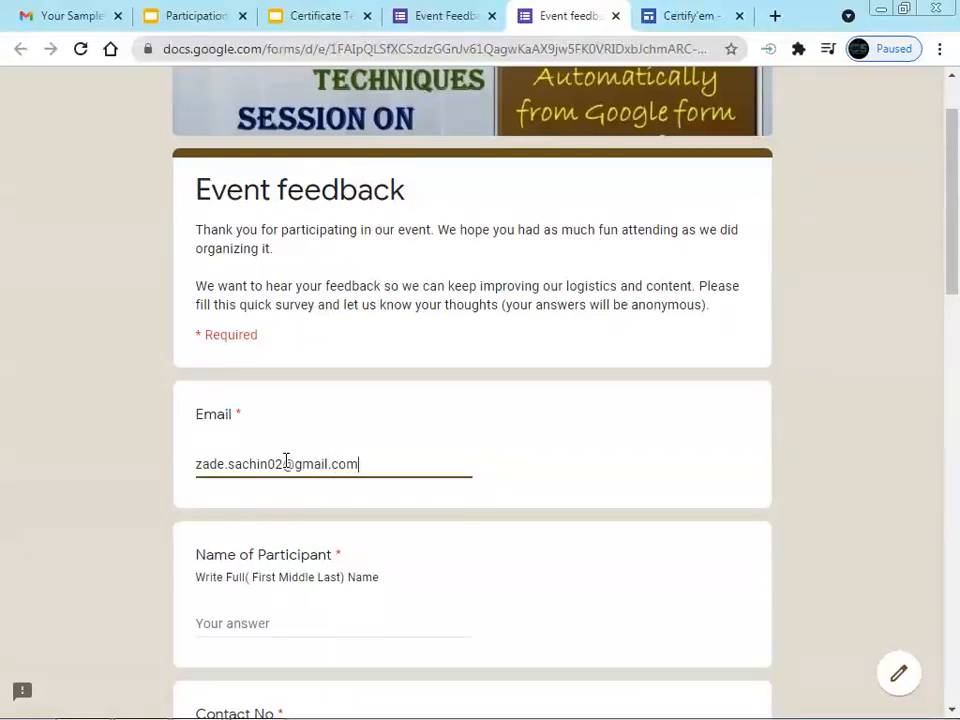
# Fill in the participant's name, contact number, college and city, and department MC
pyautogui.press('Tab')
pyautogui.write('Sa')
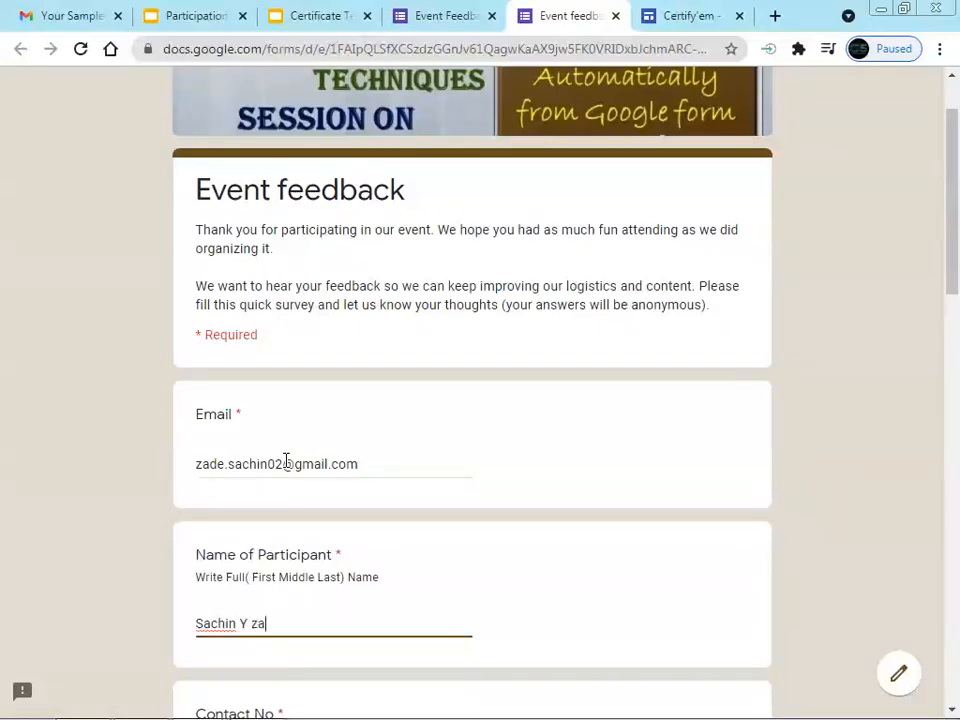
pyautogui.scroll(-3, 317, 491)
pyautogui.click(261, 477)
pyautogui.write('123456')
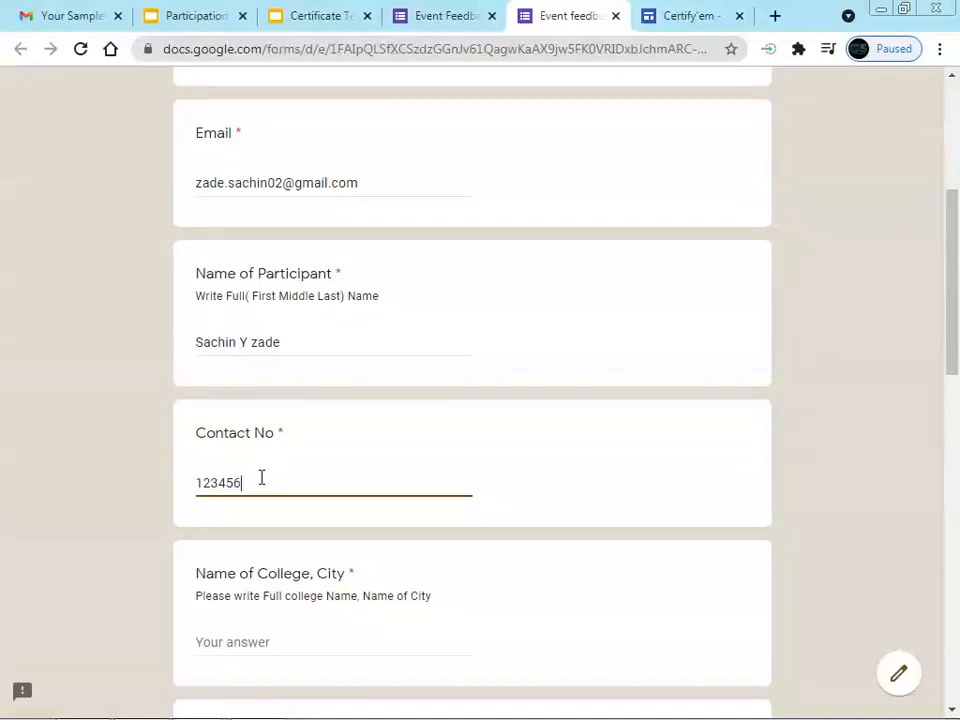
pyautogui.scroll(-2, 261, 478)
pyautogui.click(283, 452)
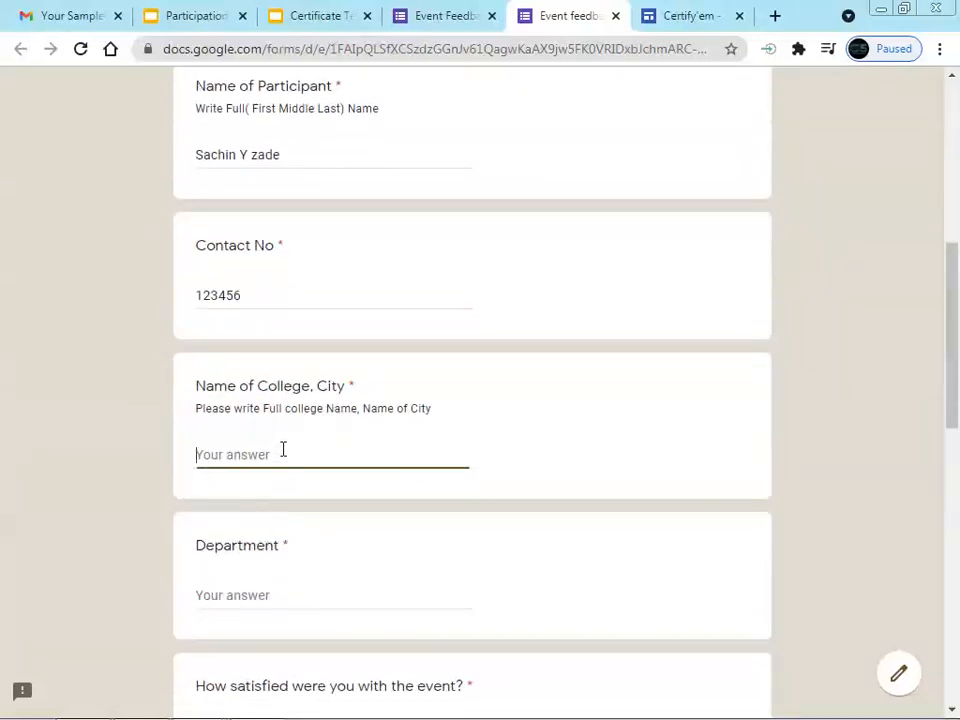
pyautogui.write('Kamla Nehru Mahavi')
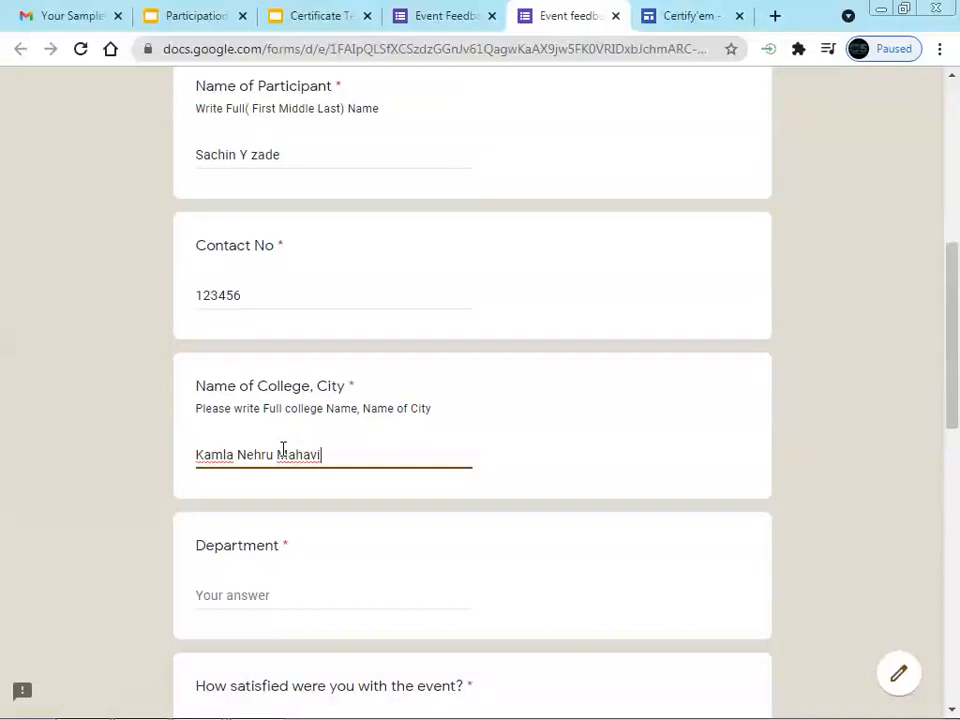
pyautogui.write('dyalaya, Nagpur')
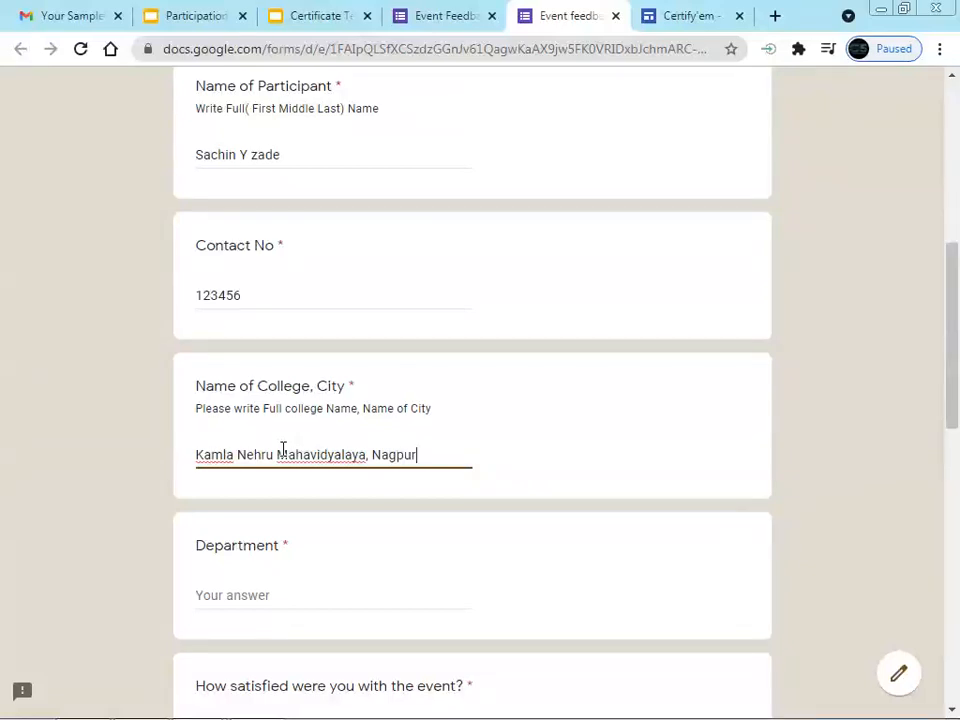
pyautogui.scroll(-2, 283, 449)
pyautogui.click(272, 409)
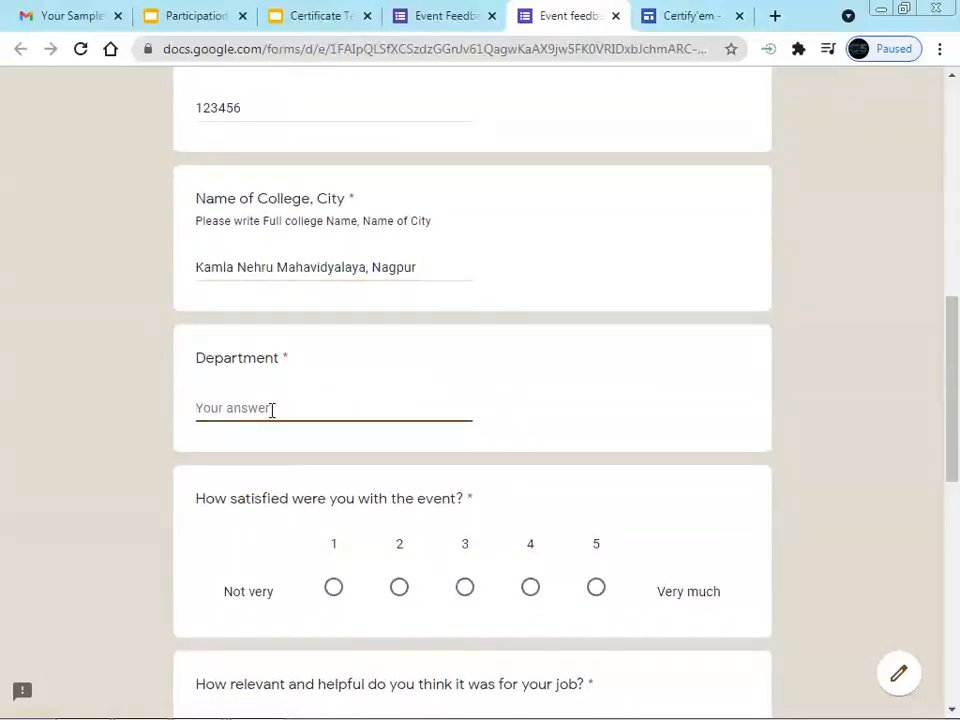
pyautogui.write('MC')
# Rate event satisfaction and job relevance both 5
pyautogui.scroll(-4, 272, 409)
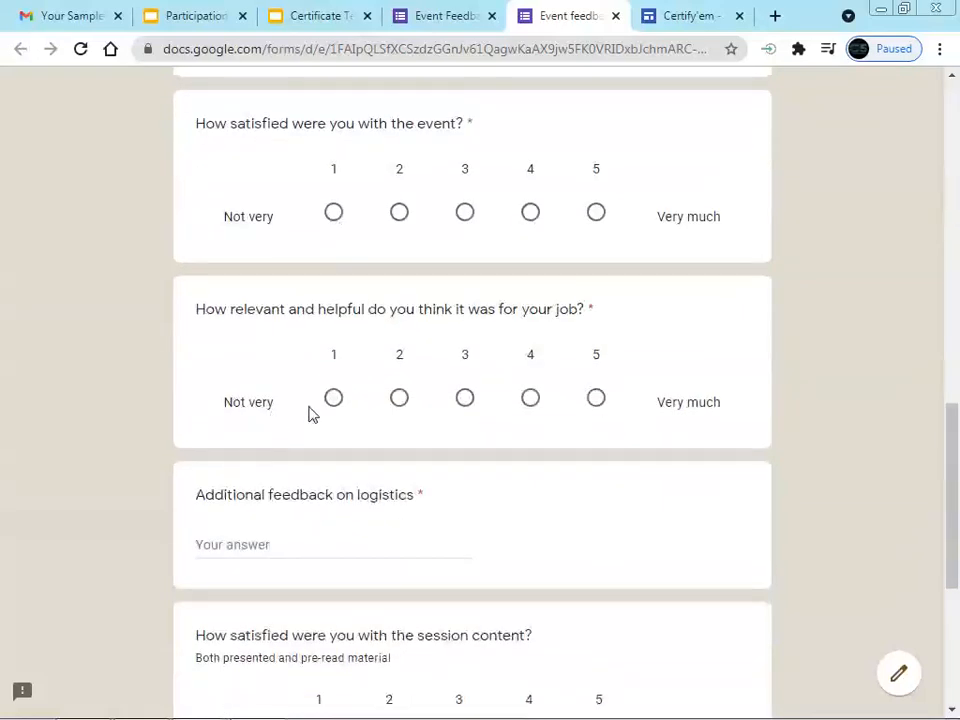
pyautogui.scroll(1, 310, 414)
pyautogui.click(533, 310)
pyautogui.click(596, 306)
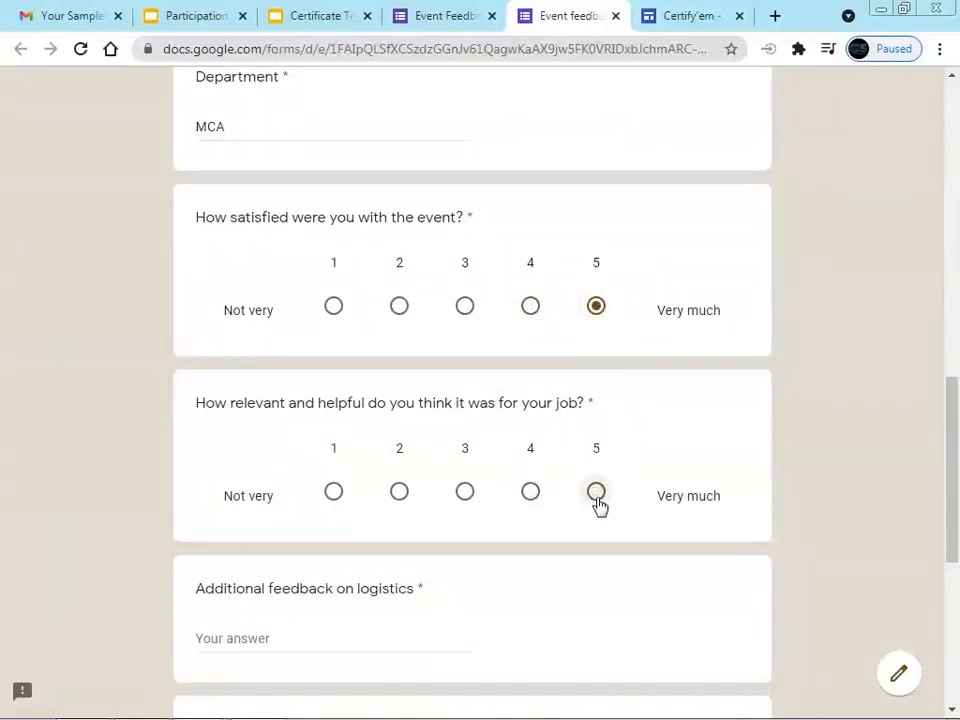
pyautogui.click(596, 491)
pyautogui.scroll(-2, 550, 485)
# Answer No for logistics feedback, rate session content 5, and answer No for overall feedback
pyautogui.click(275, 453)
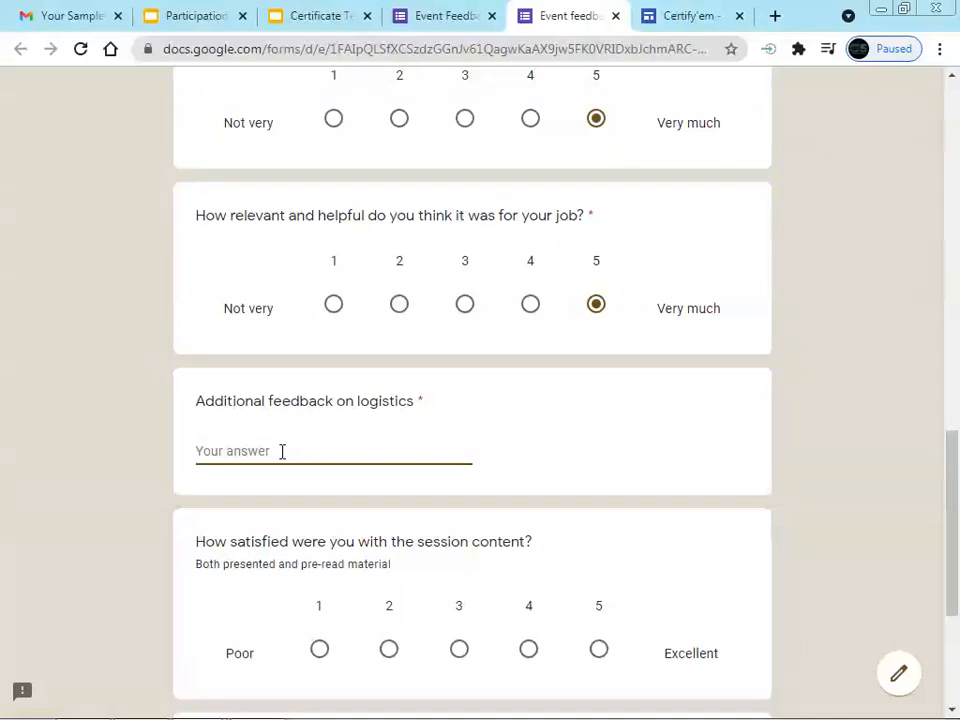
pyautogui.write('No')
pyautogui.scroll(-2, 490, 420)
pyautogui.click(598, 463)
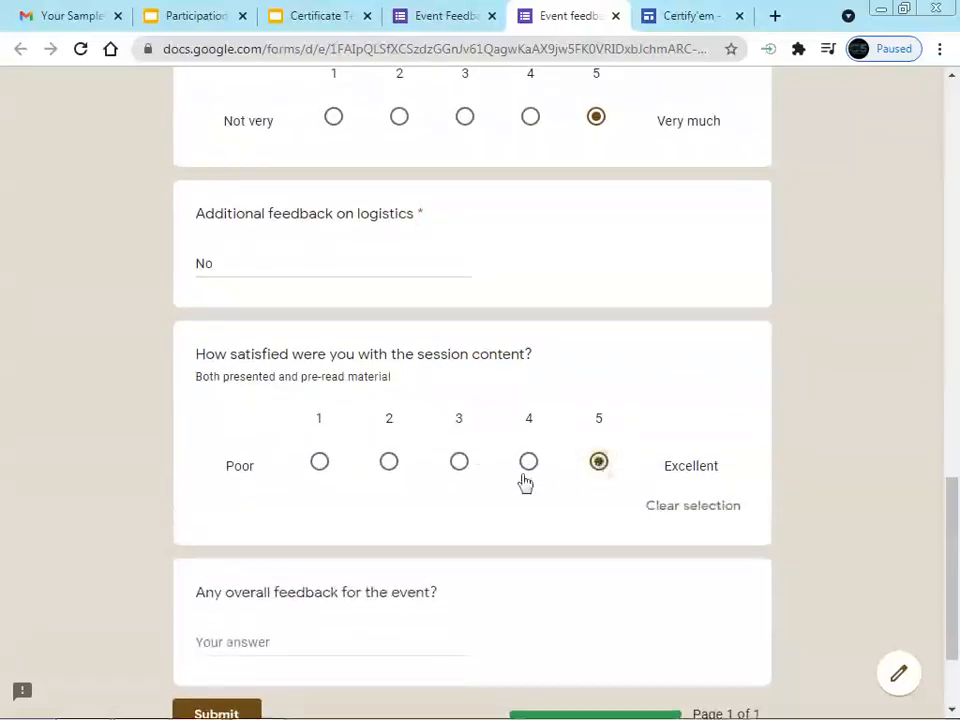
pyautogui.scroll(-2, 377, 529)
pyautogui.click(262, 494)
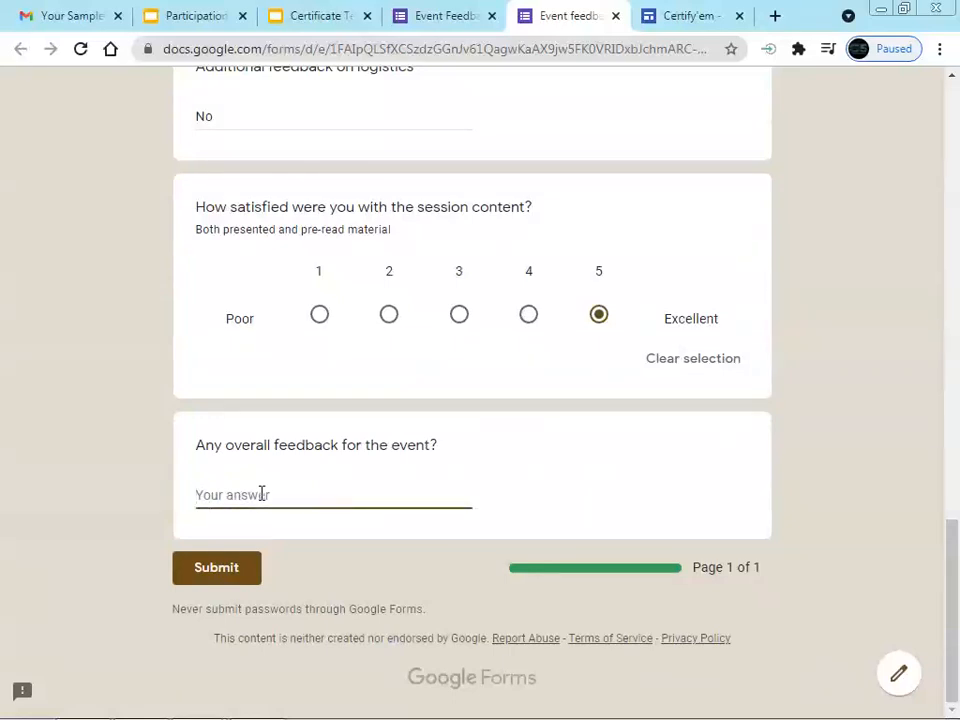
pyautogui.write('No')
pyautogui.scroll(3, 754, 574)
pyautogui.scroll(-3, 754, 574)
pyautogui.click(441, 12)
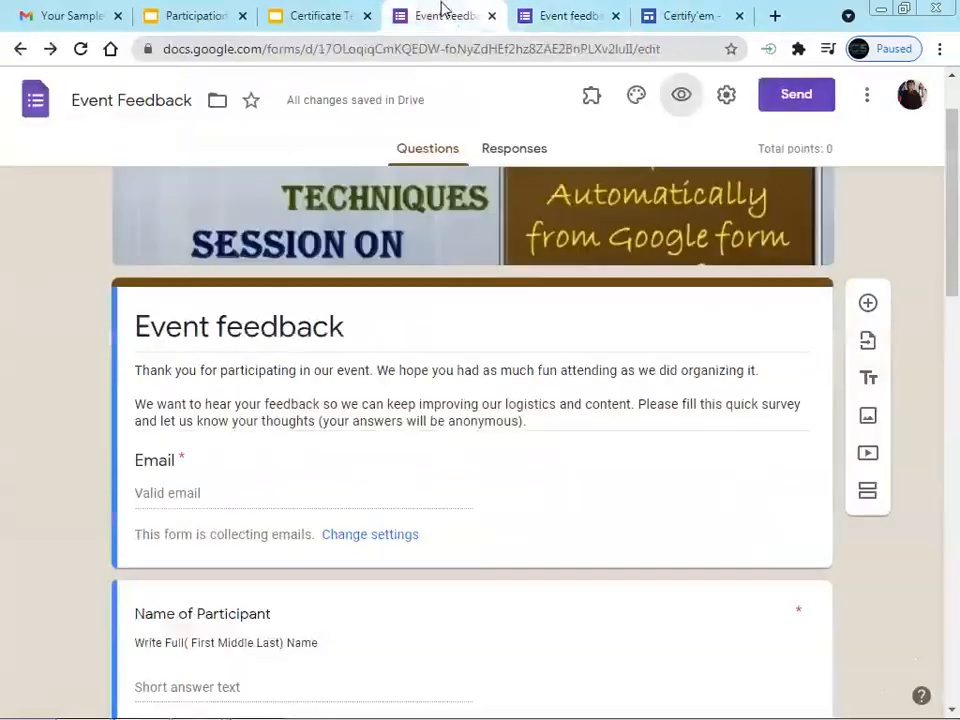
# Check the confirmation message in Settings without changes, then submit the feedback response
pyautogui.click(722, 98)
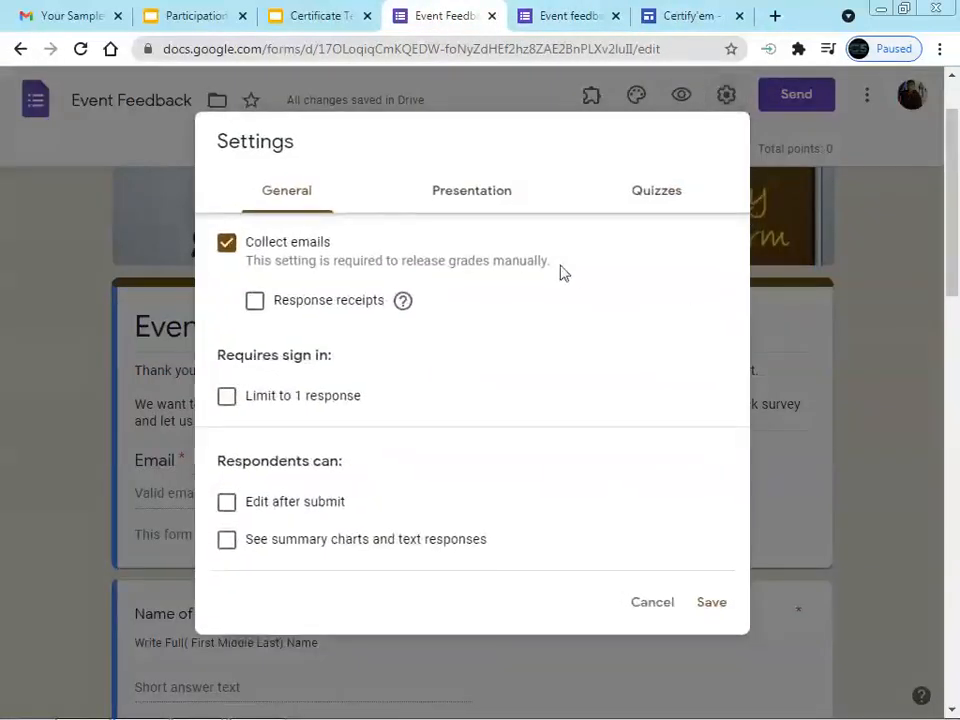
pyautogui.click(469, 200)
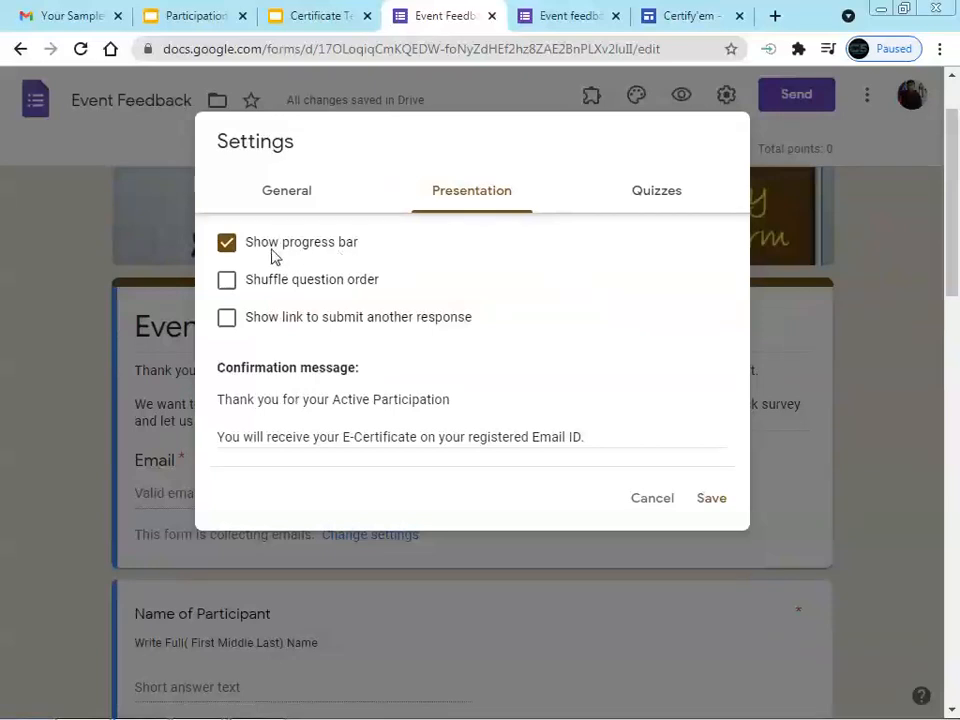
pyautogui.click(662, 503)
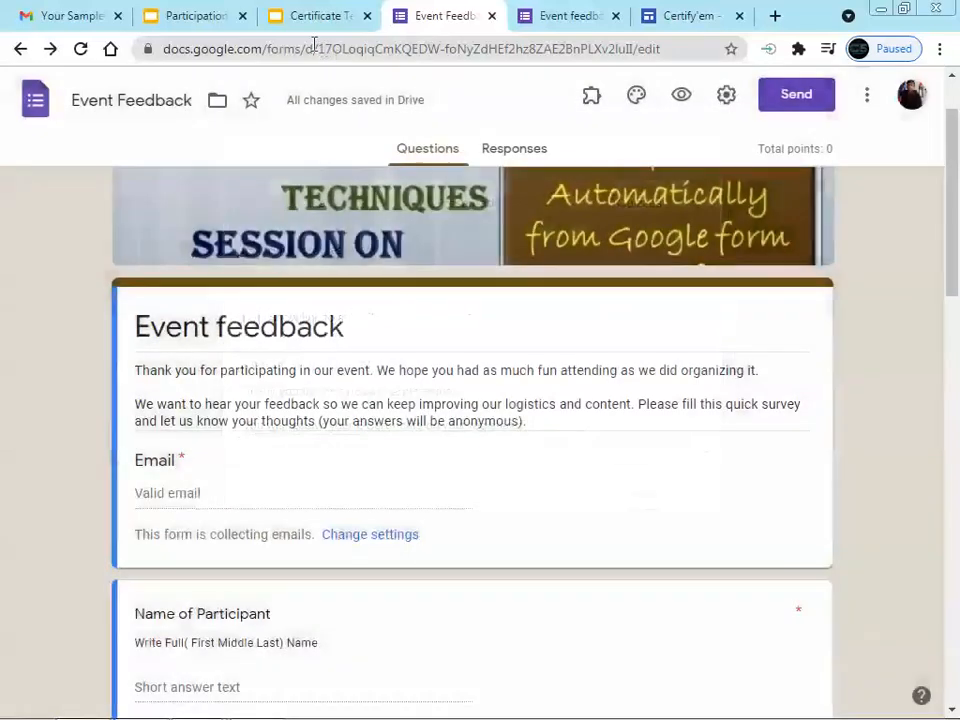
pyautogui.click(555, 16)
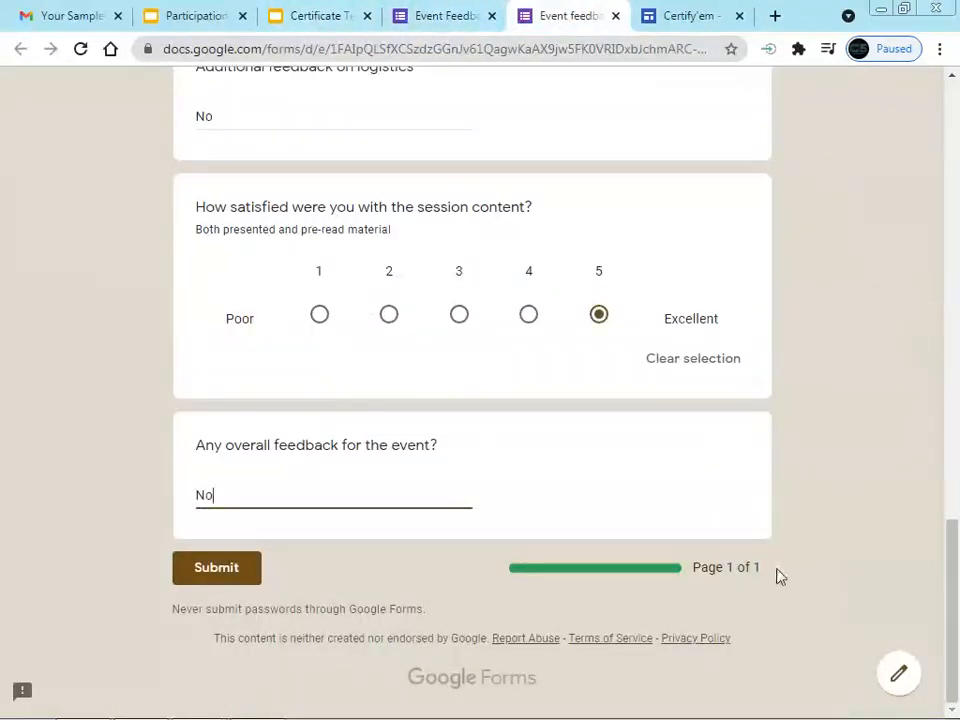
pyautogui.click(228, 573)
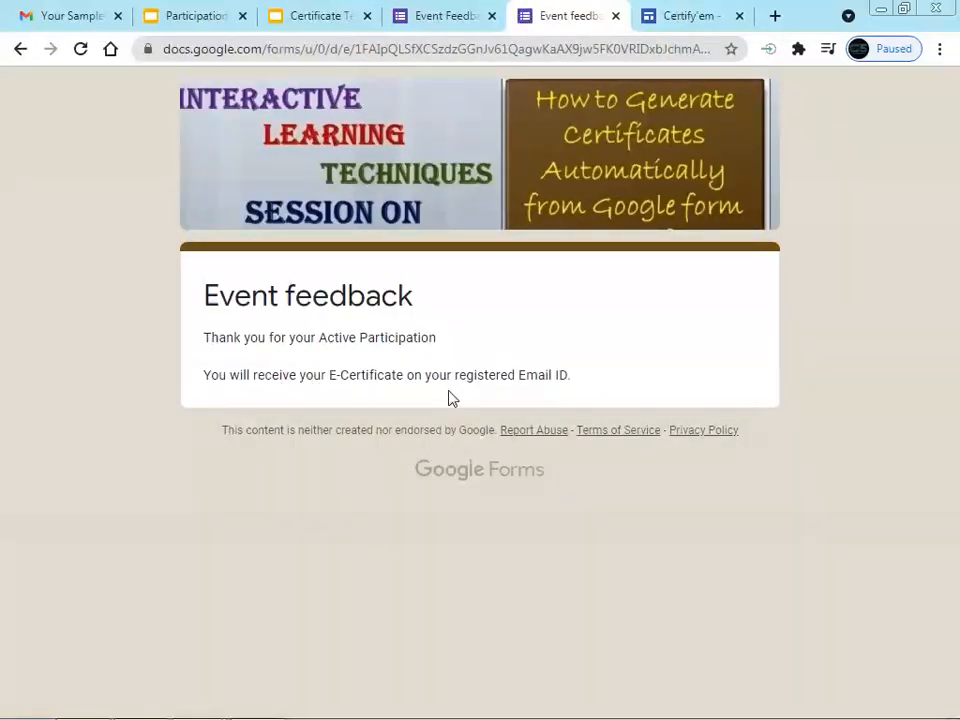
pyautogui.click(75, 25)
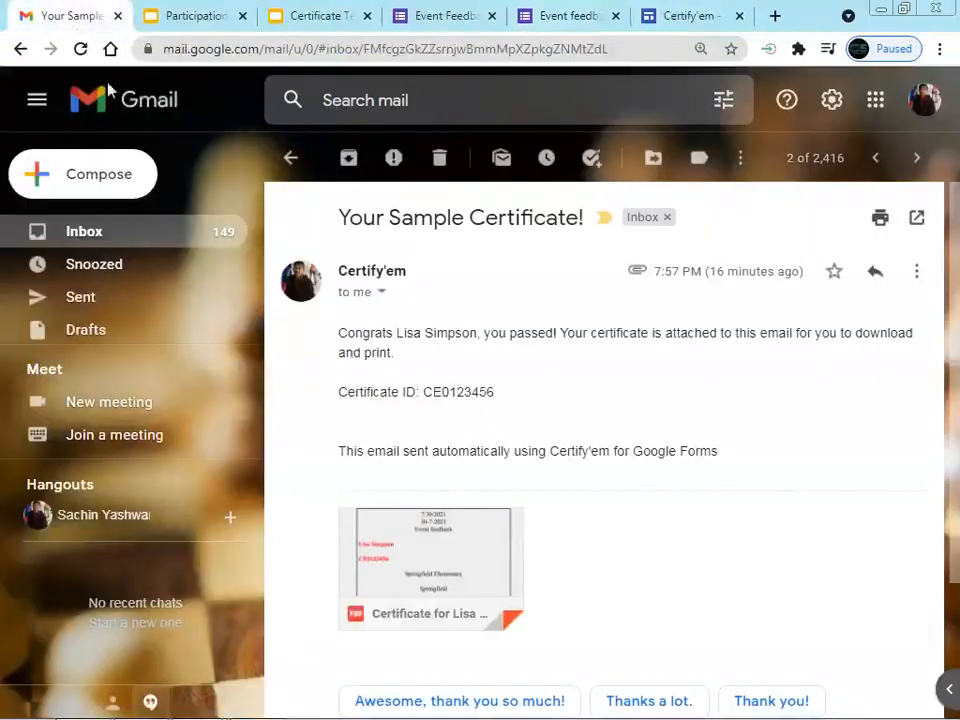
# Reload Gmail and open the new 'Participation Certificate for the Event' email with its PDF
pyautogui.click(122, 240)
pyautogui.hotkey('ctrl', '-')
pyautogui.hotkey('ctrl', '-')
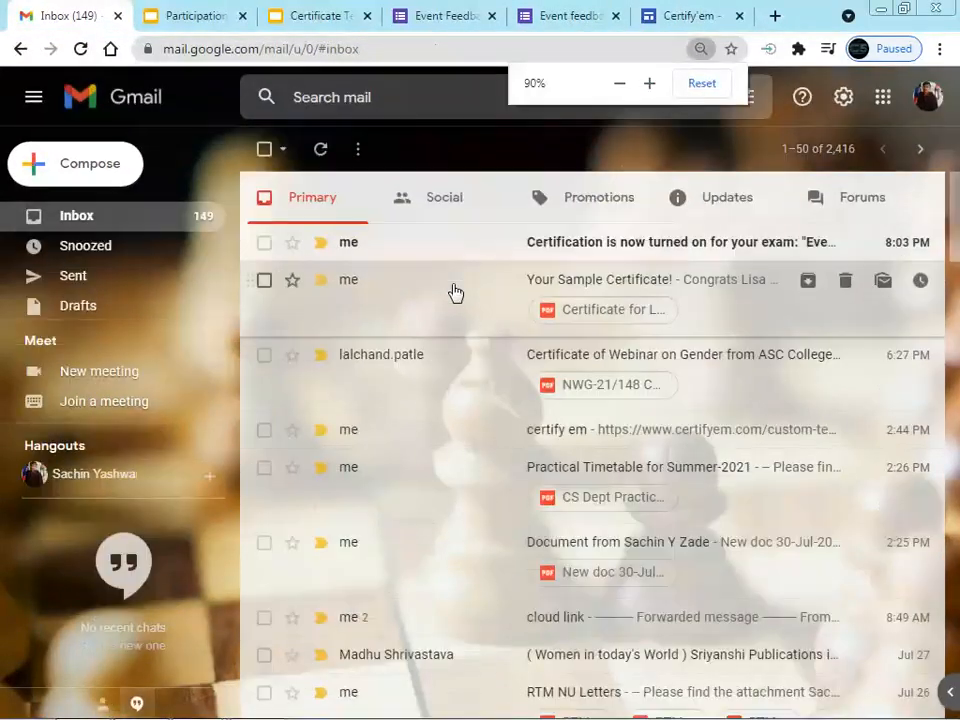
pyautogui.rightClick(510, 146)
pyautogui.click(555, 201)
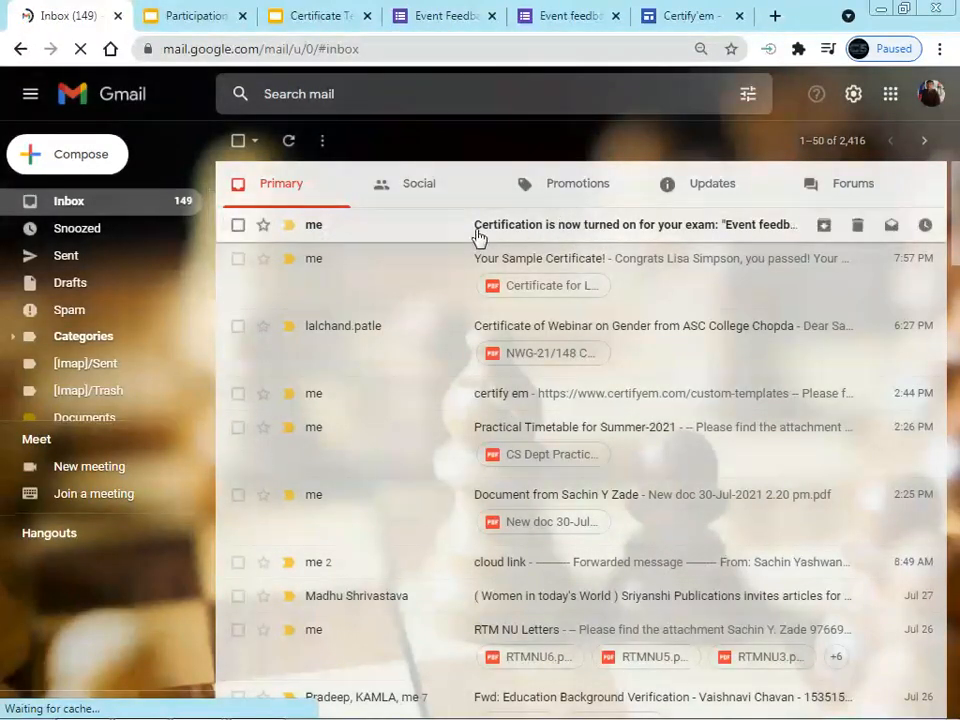
pyautogui.click(435, 193)
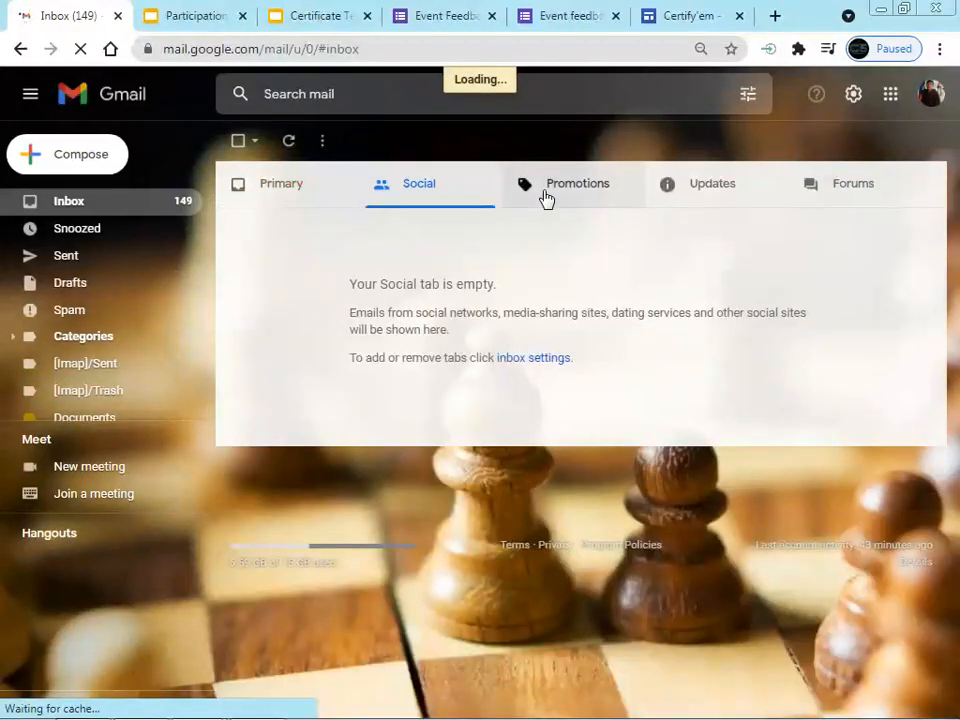
pyautogui.click(309, 190)
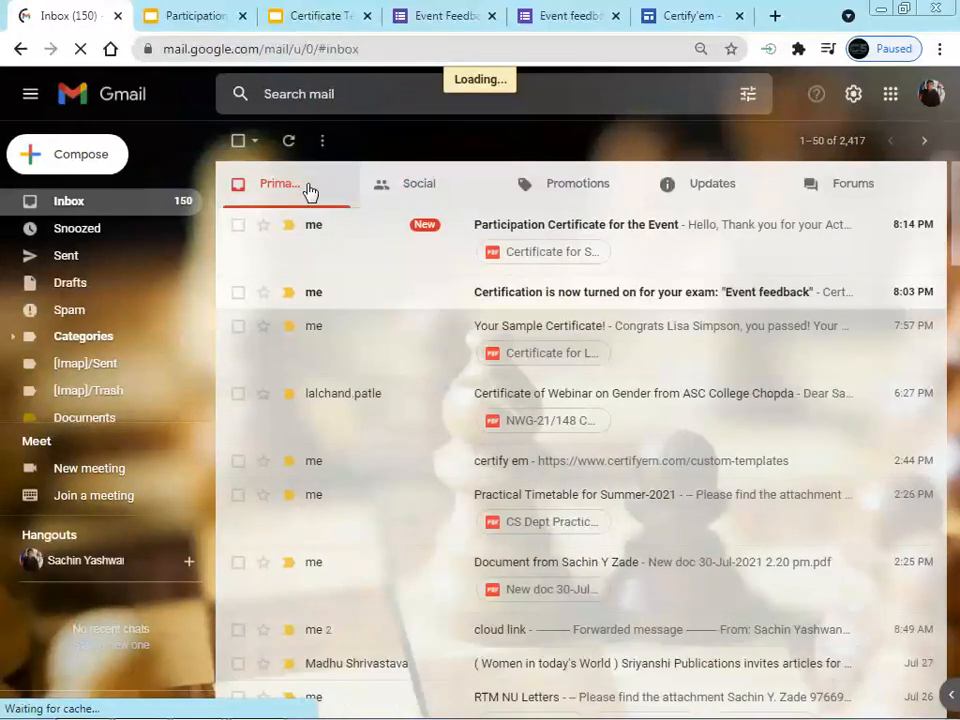
pyautogui.click(638, 233)
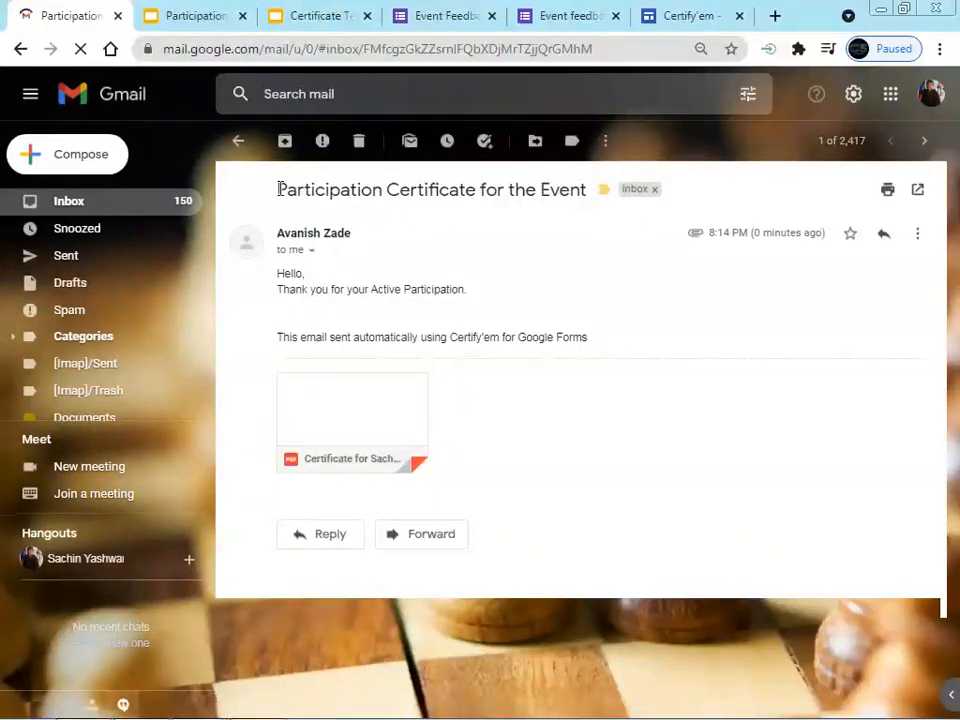
pyautogui.moveTo(281, 189); pyautogui.dragTo(585, 204)
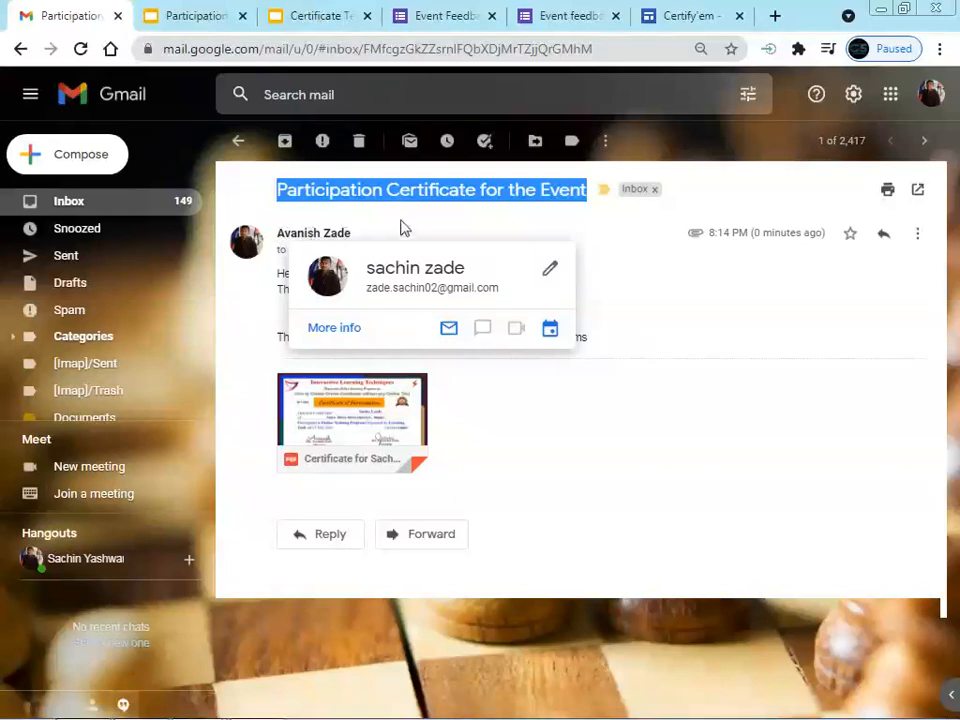
pyautogui.click(398, 240)
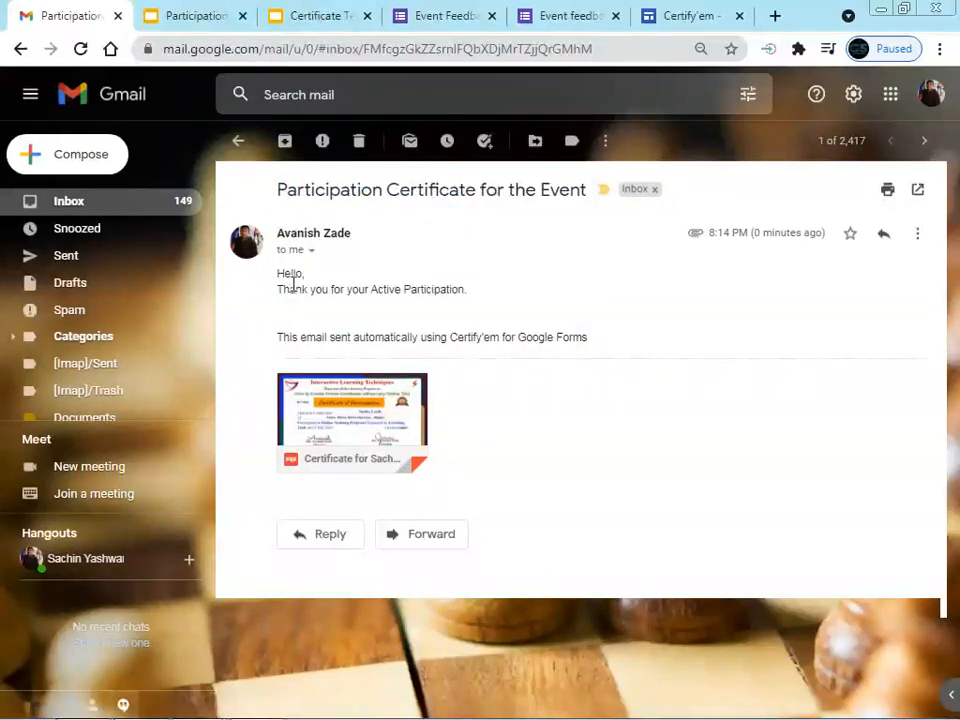
pyautogui.click(108, 210)
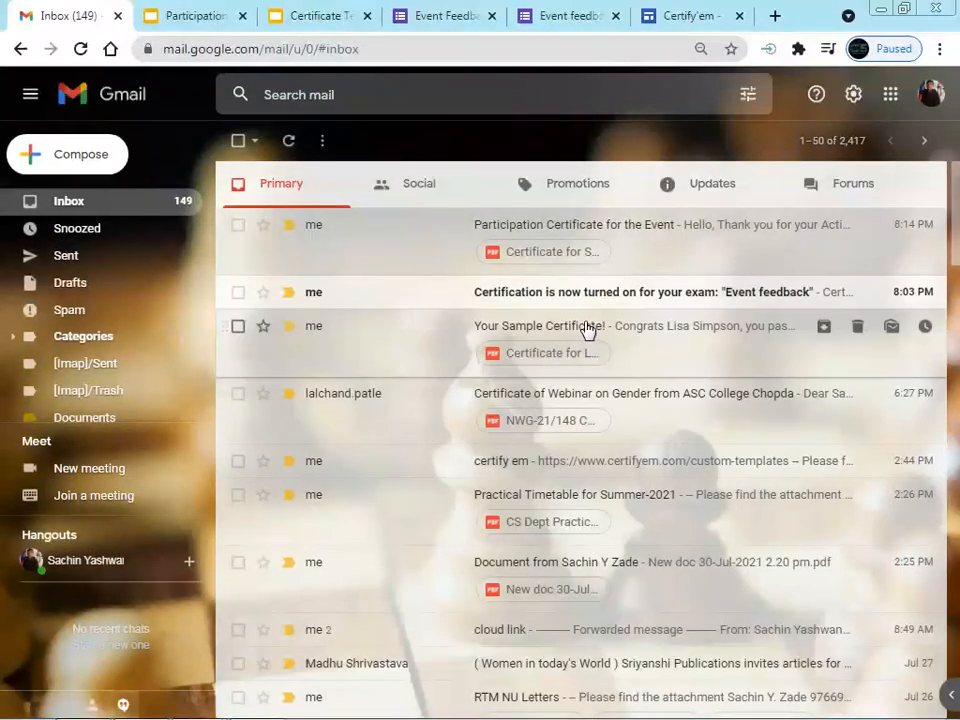
pyautogui.click(583, 332)
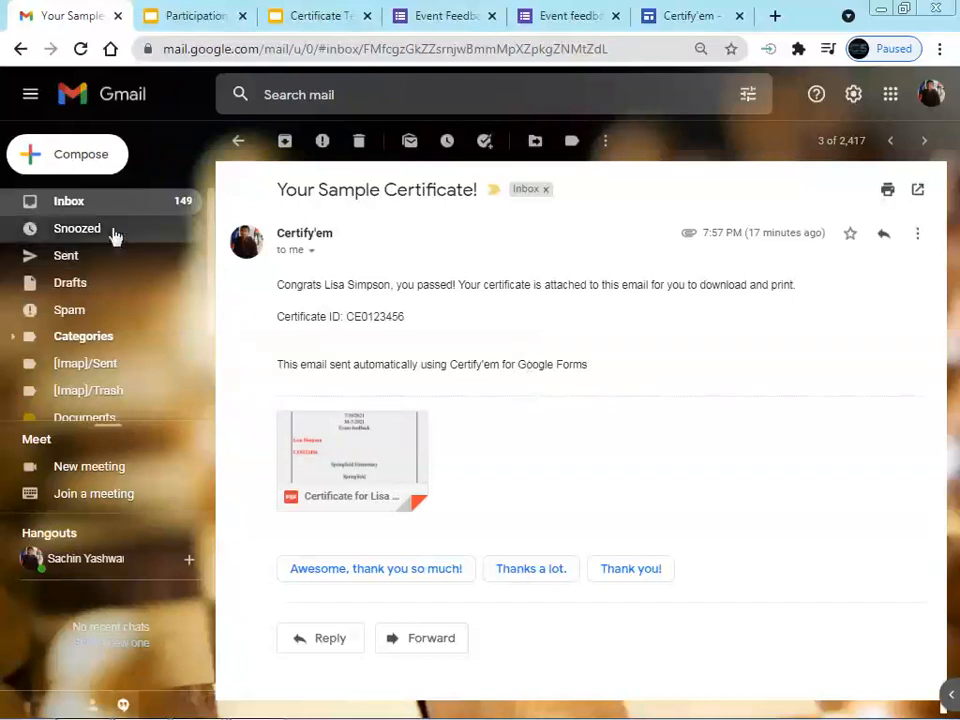
pyautogui.click(105, 204)
pyautogui.click(550, 229)
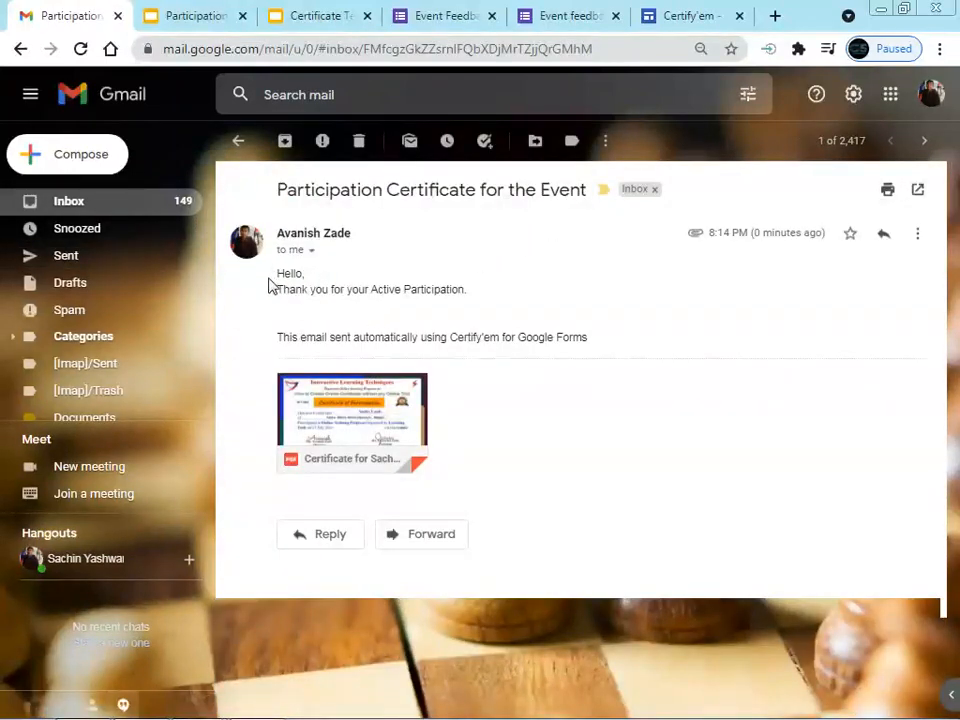
pyautogui.moveTo(397, 442)
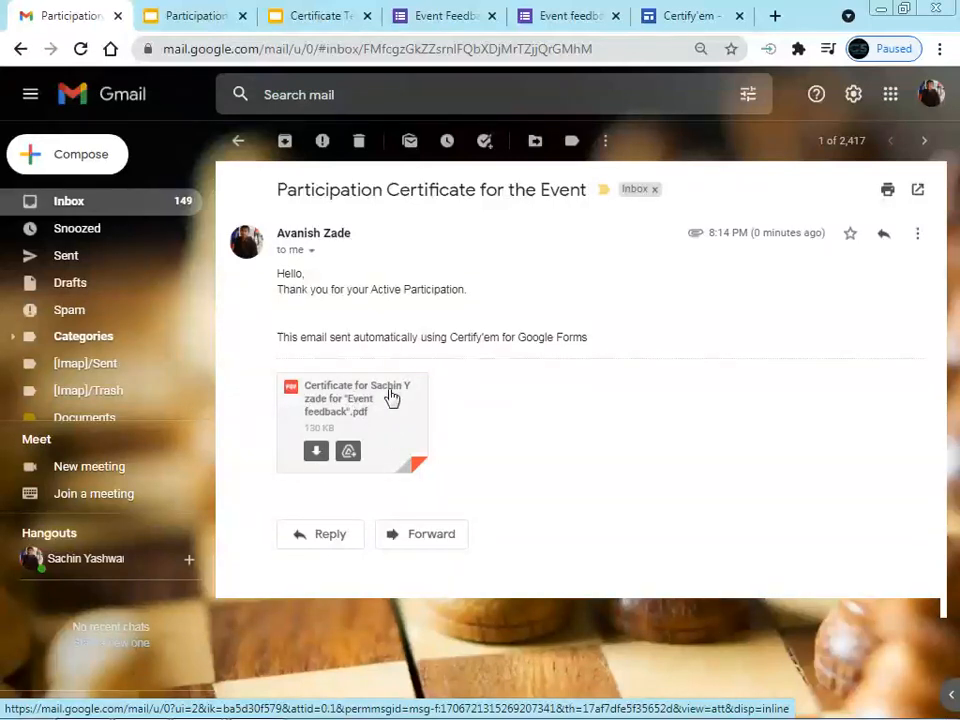
pyautogui.click(390, 397)
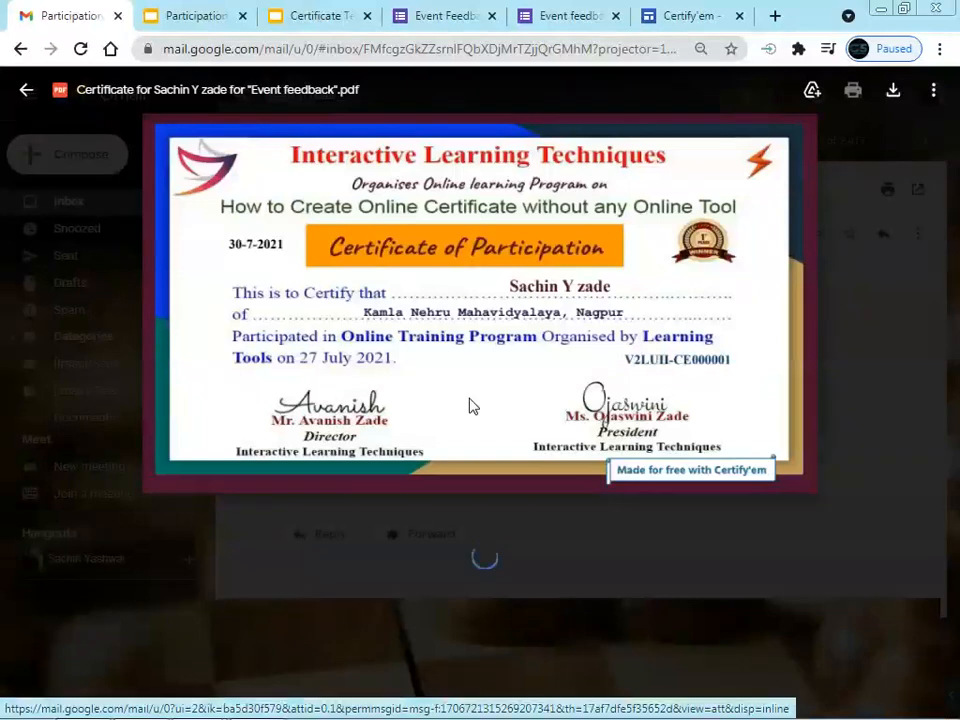
pyautogui.hotkey('ctrl', '+')
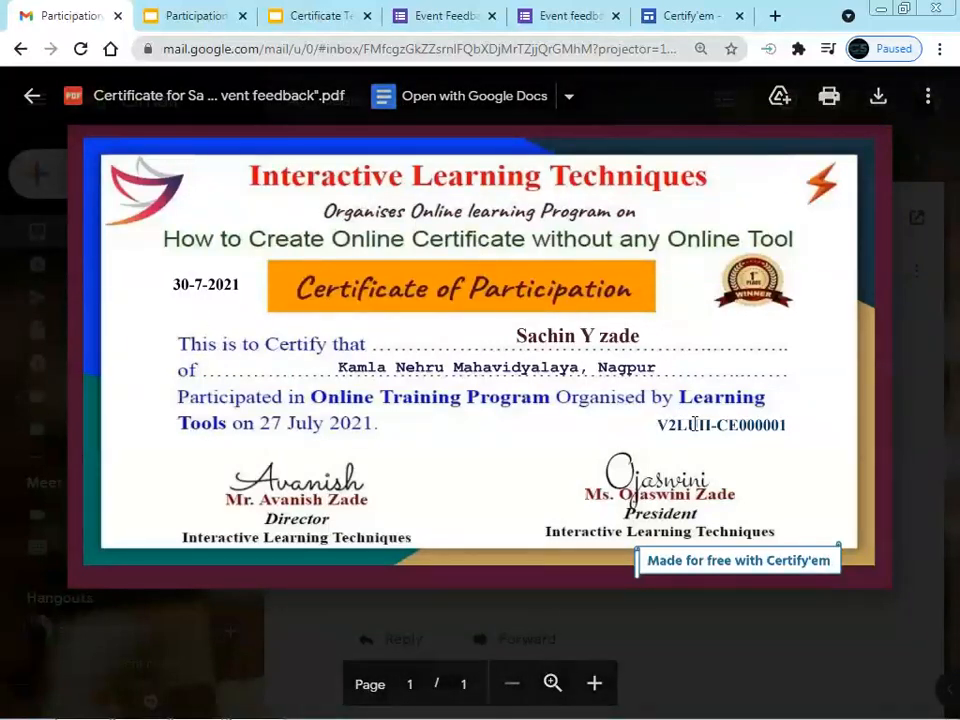
pyautogui.press('Escape')
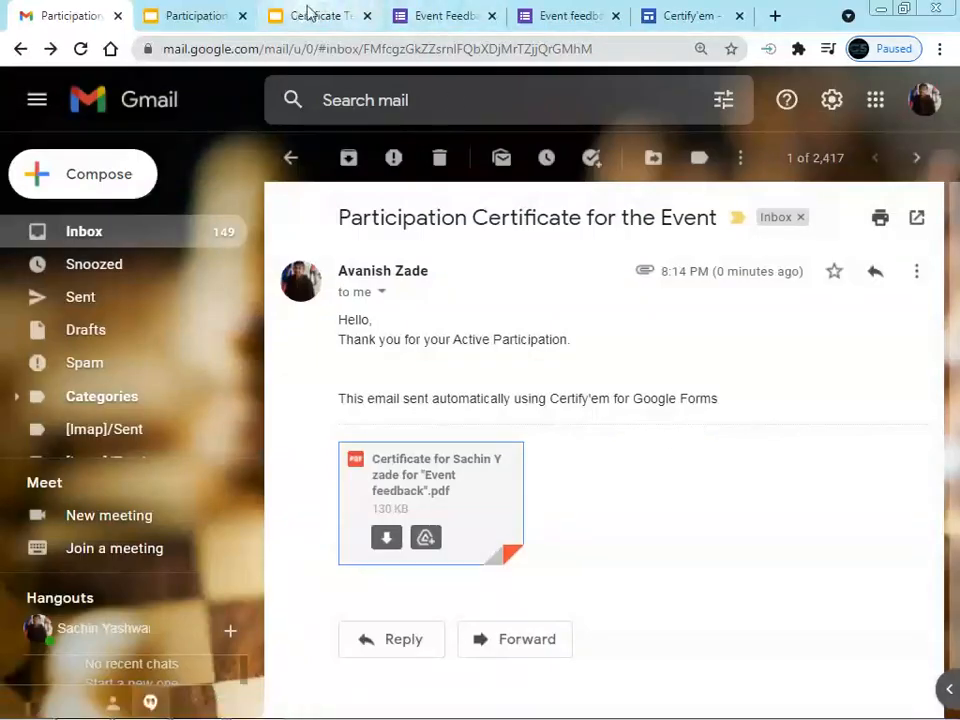
# Label the certificate id placeholder 'Certificate No:' in the Participation Certificate slide, then return to the form
pyautogui.click(197, 18)
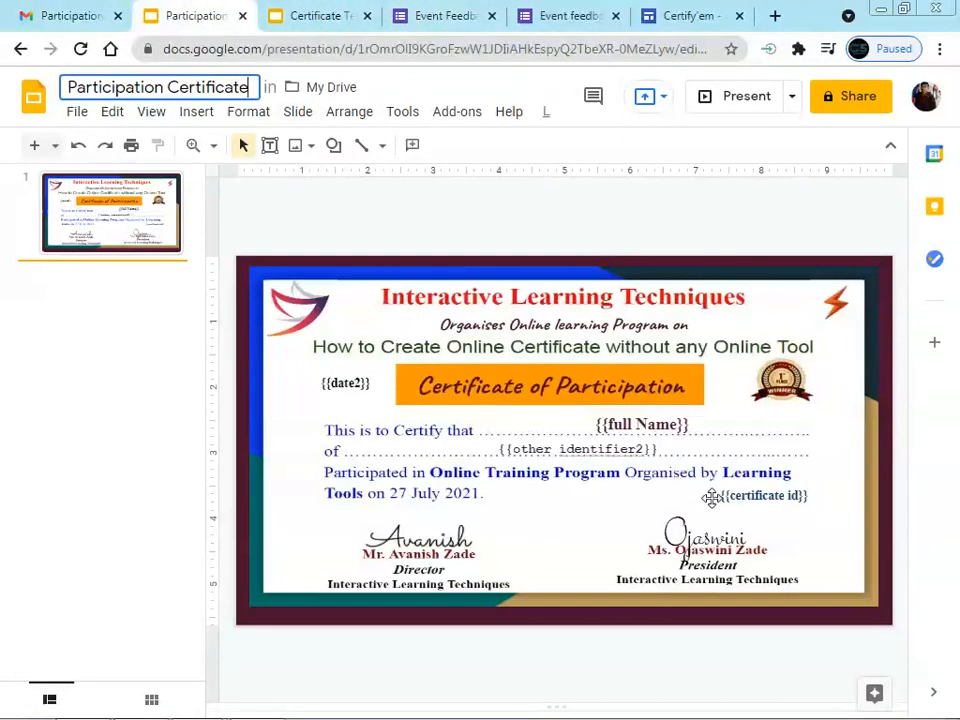
pyautogui.click(723, 495)
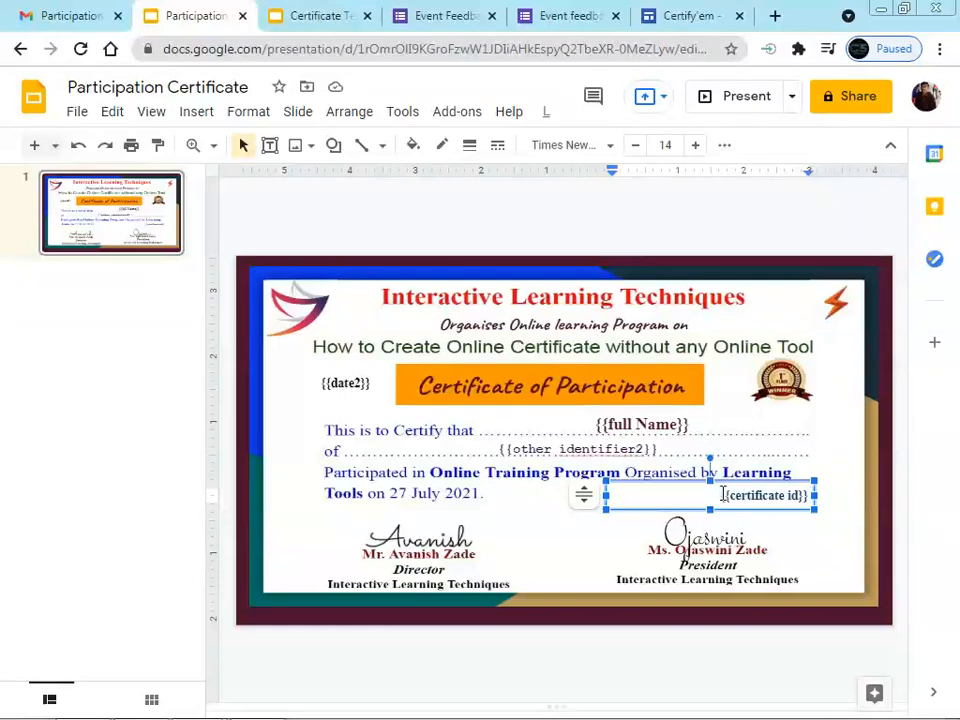
pyautogui.write('Certificate No')
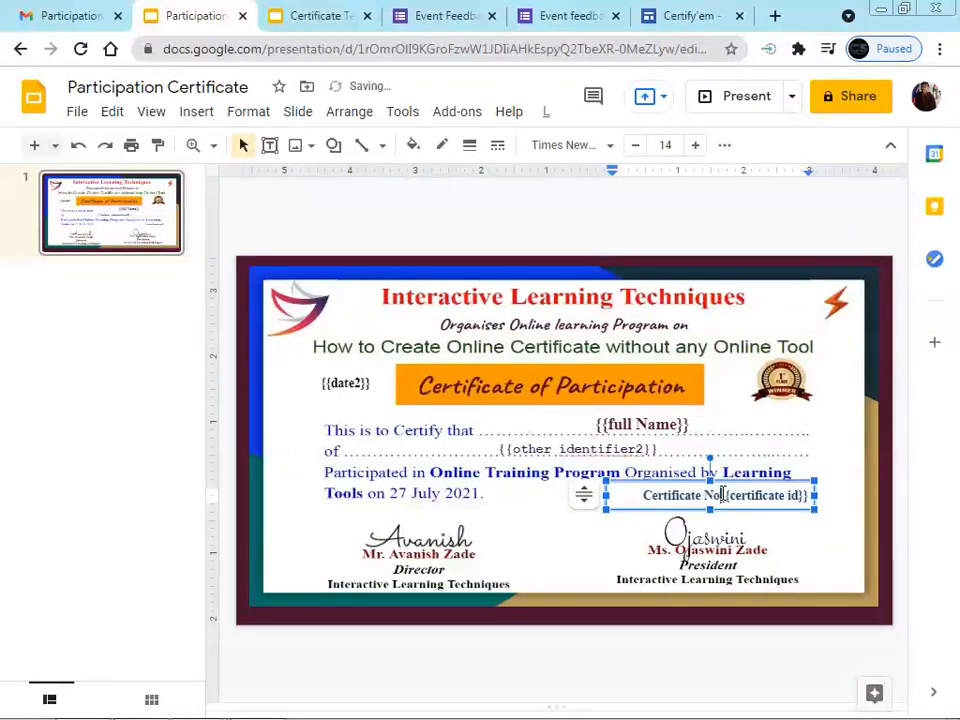
pyautogui.write(':')
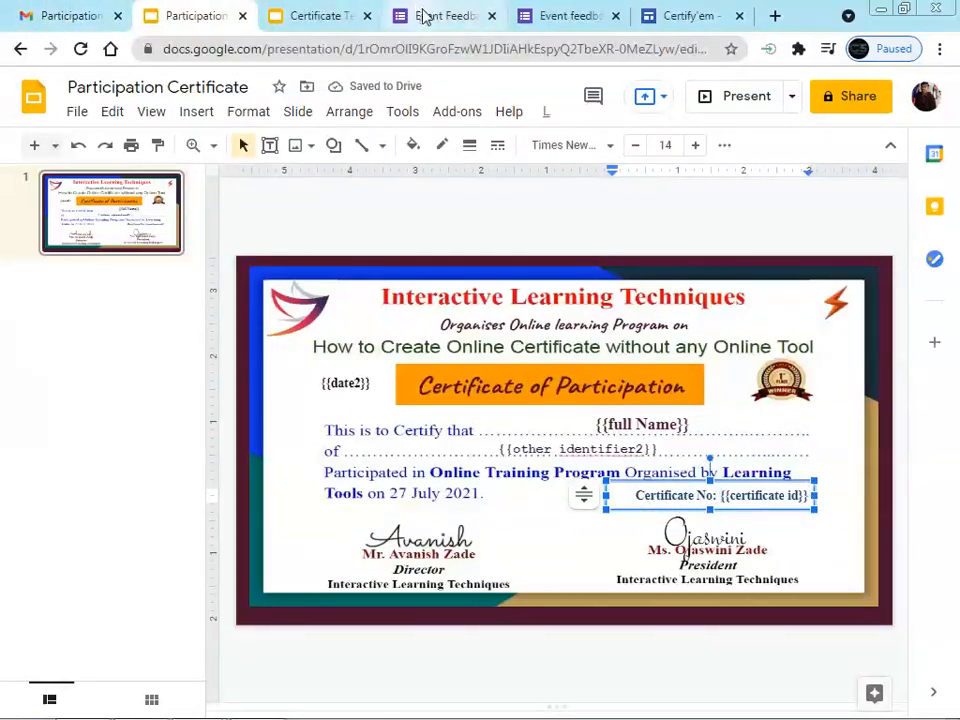
pyautogui.click(456, 18)
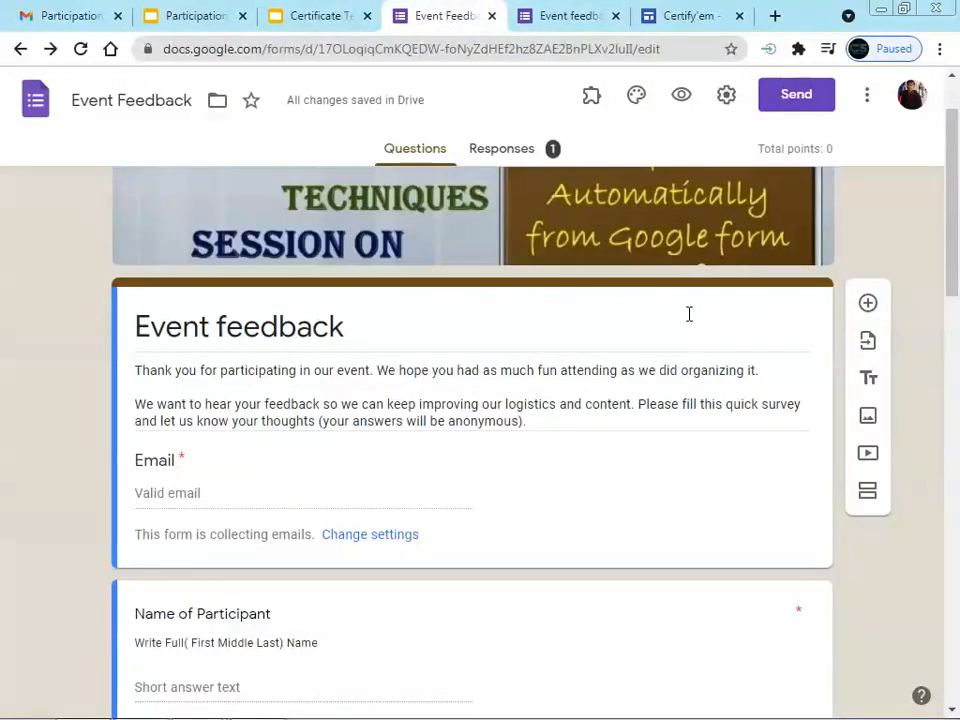
# Show the Certify'em control panel for the Event Feedback form, closing the Certify'em website page
pyautogui.click(591, 96)
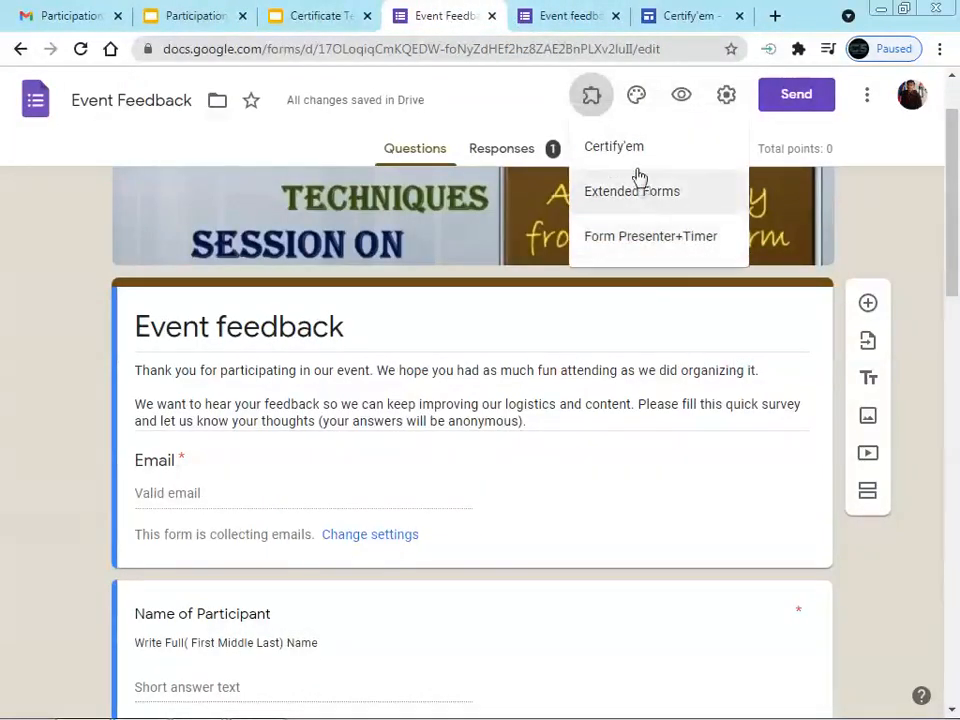
pyautogui.click(632, 150)
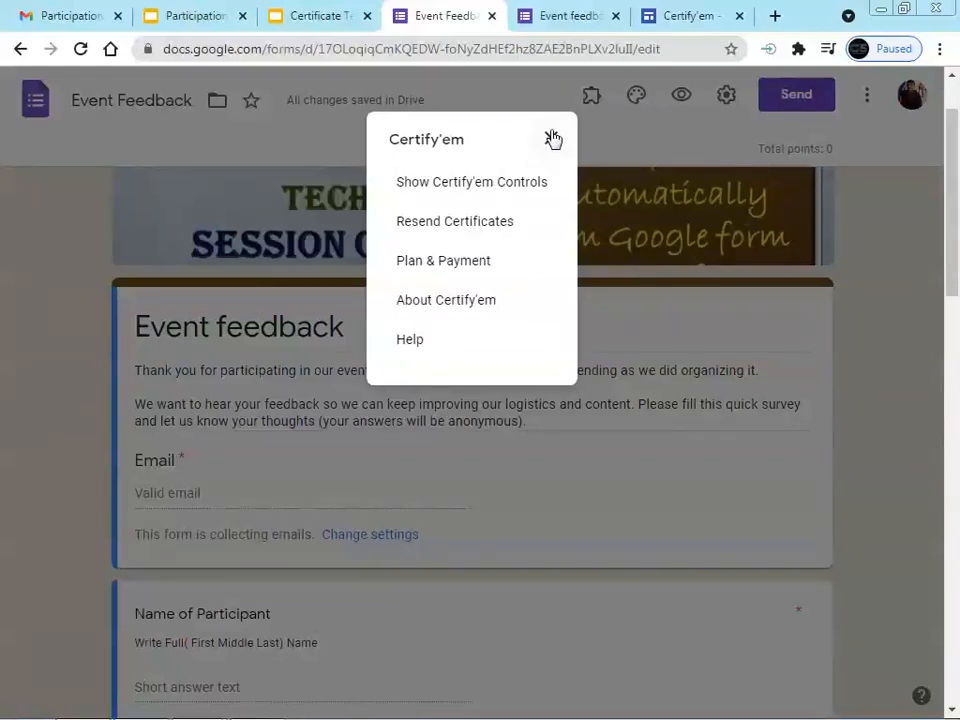
pyautogui.click(472, 189)
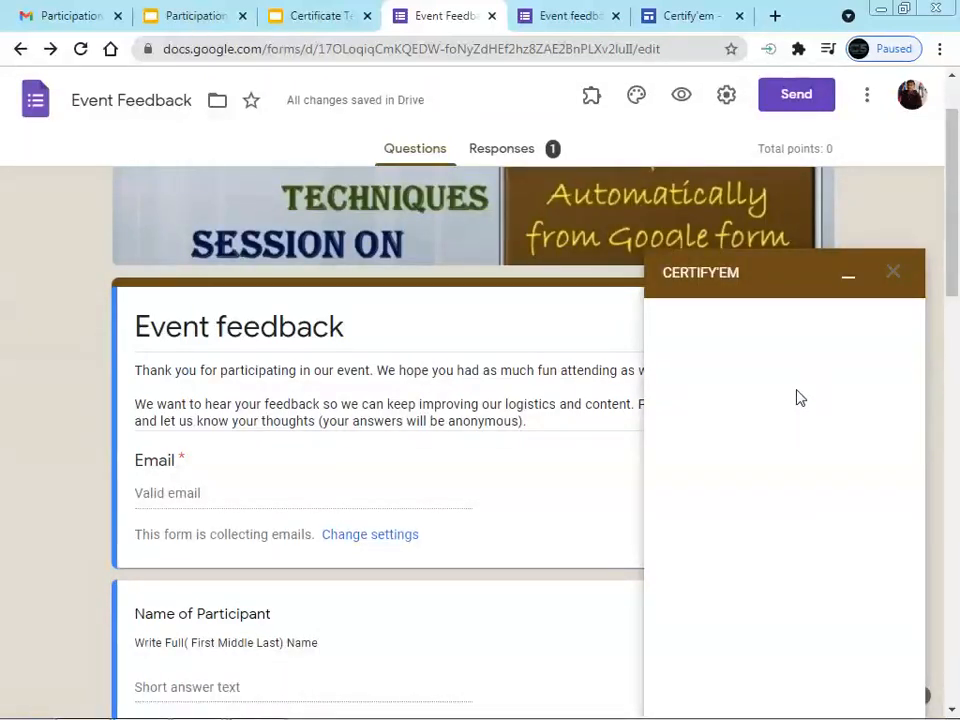
pyautogui.click(695, 17)
pyautogui.click(739, 16)
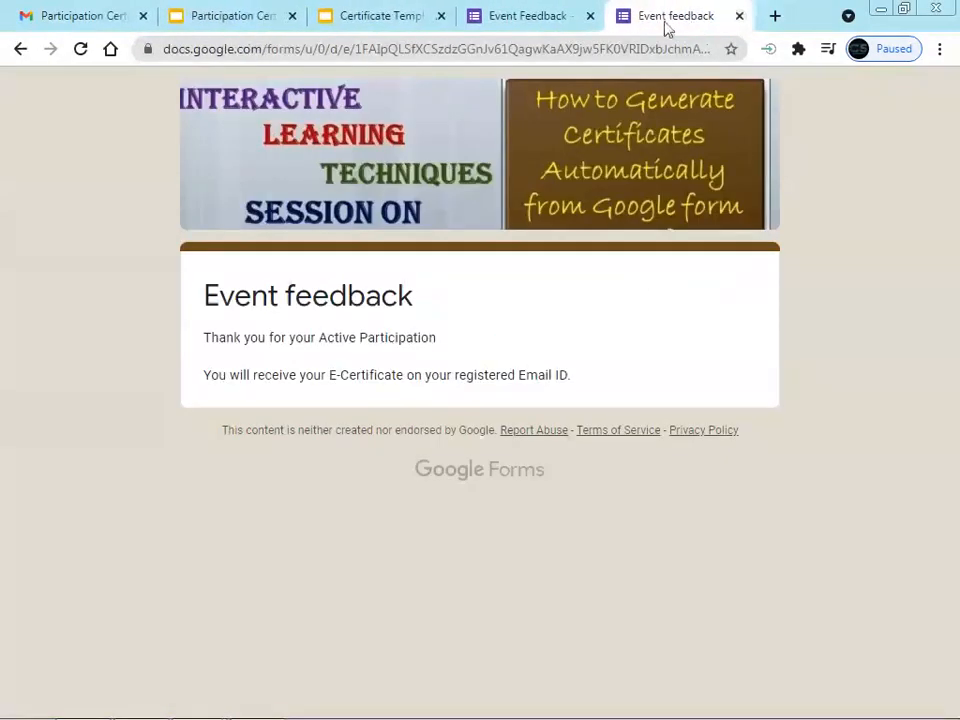
pyautogui.click(530, 17)
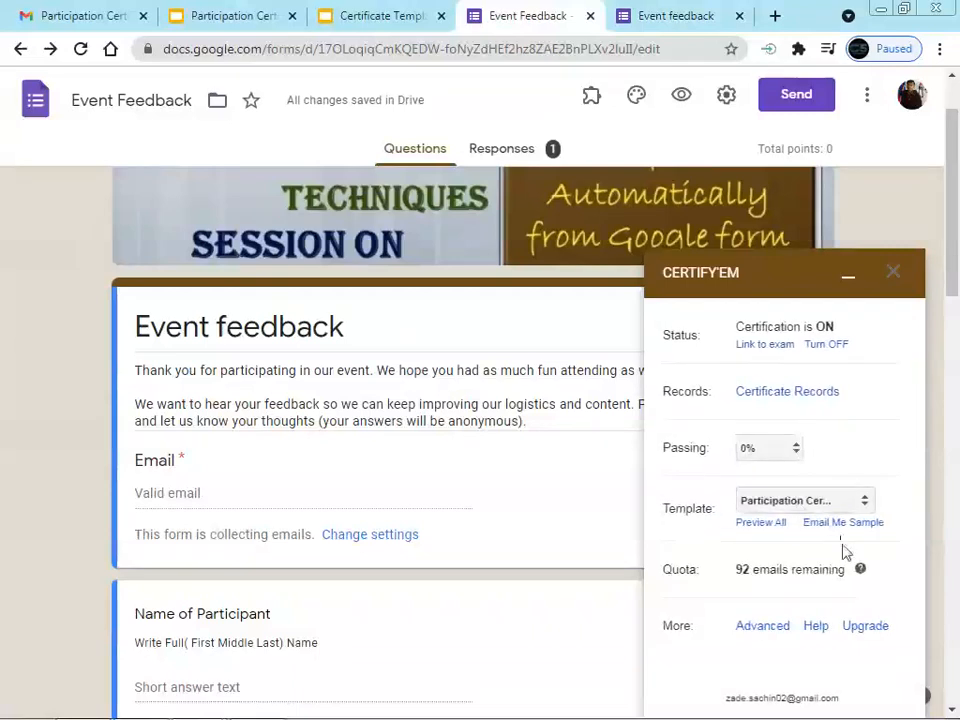
# Open the Certificate Records spreadsheet and glance at the merge-tag reference PDF
pyautogui.click(767, 397)
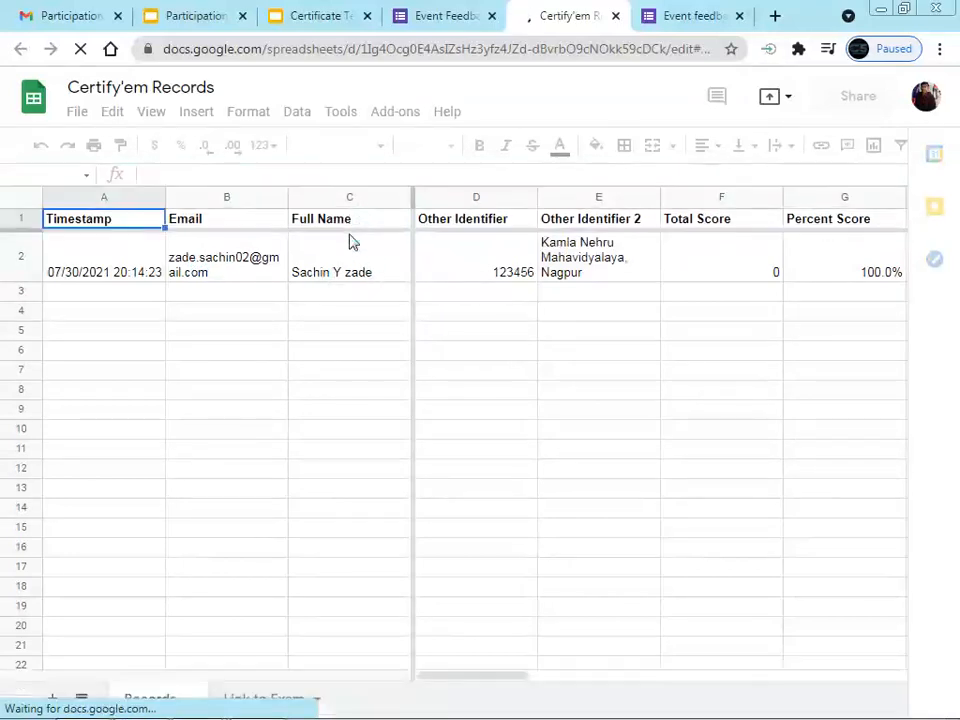
pyautogui.click(265, 706)
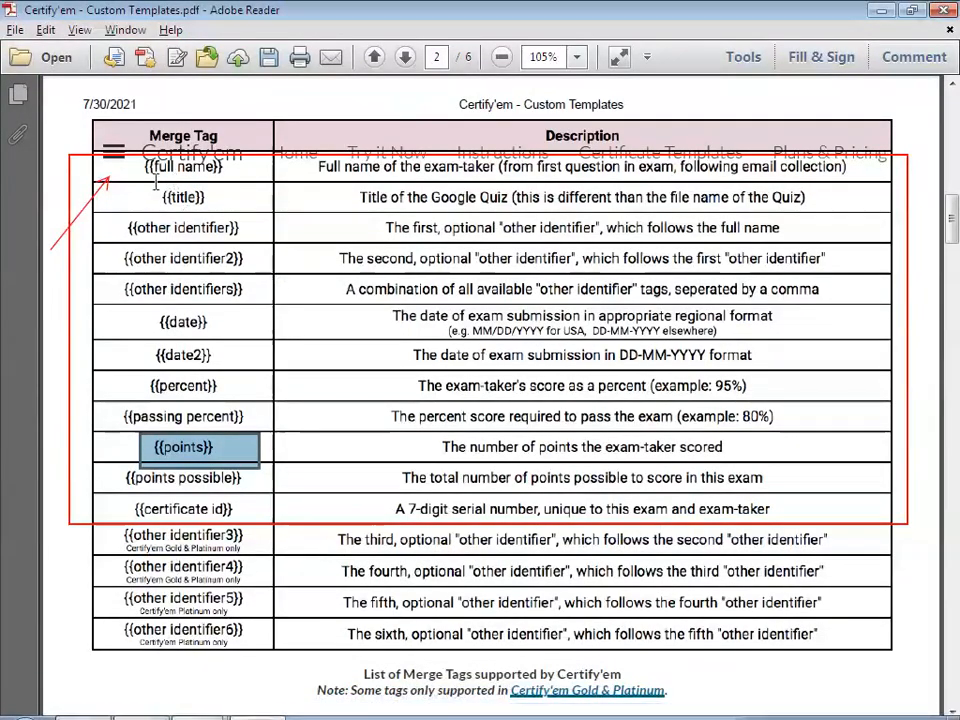
pyautogui.hotkey('alt', 'Tab')
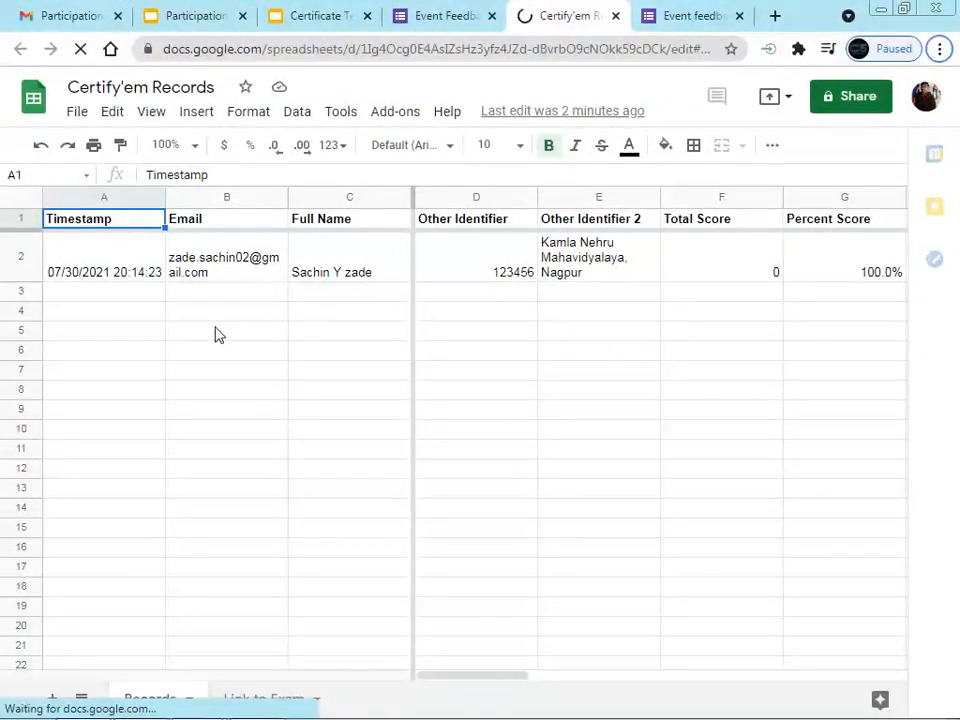
pyautogui.hotkey('alt', 'Tab')
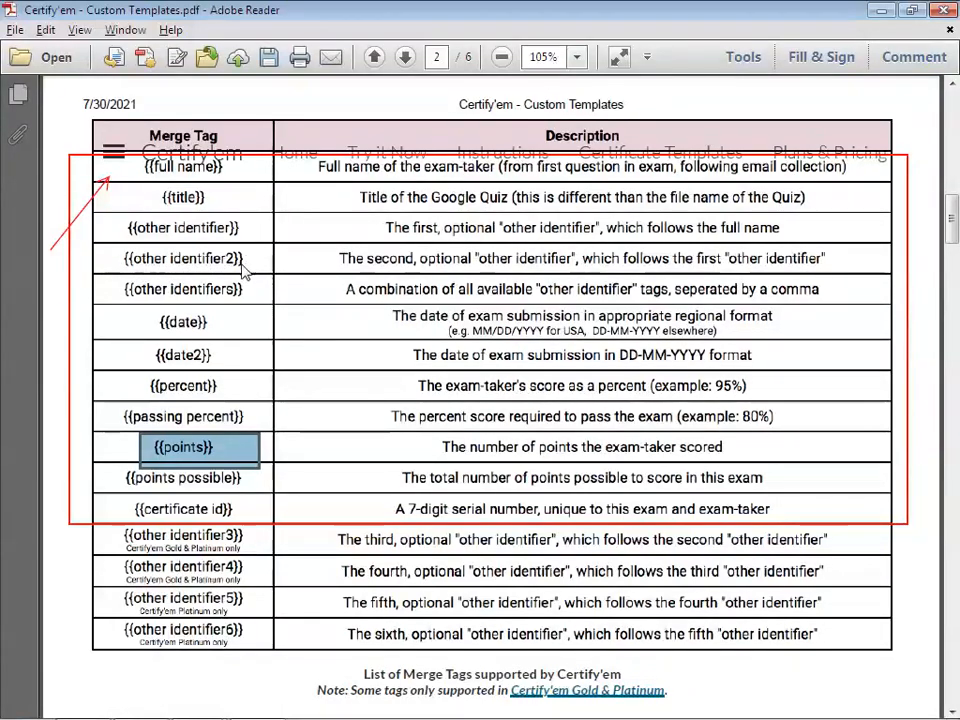
pyautogui.press('alt')
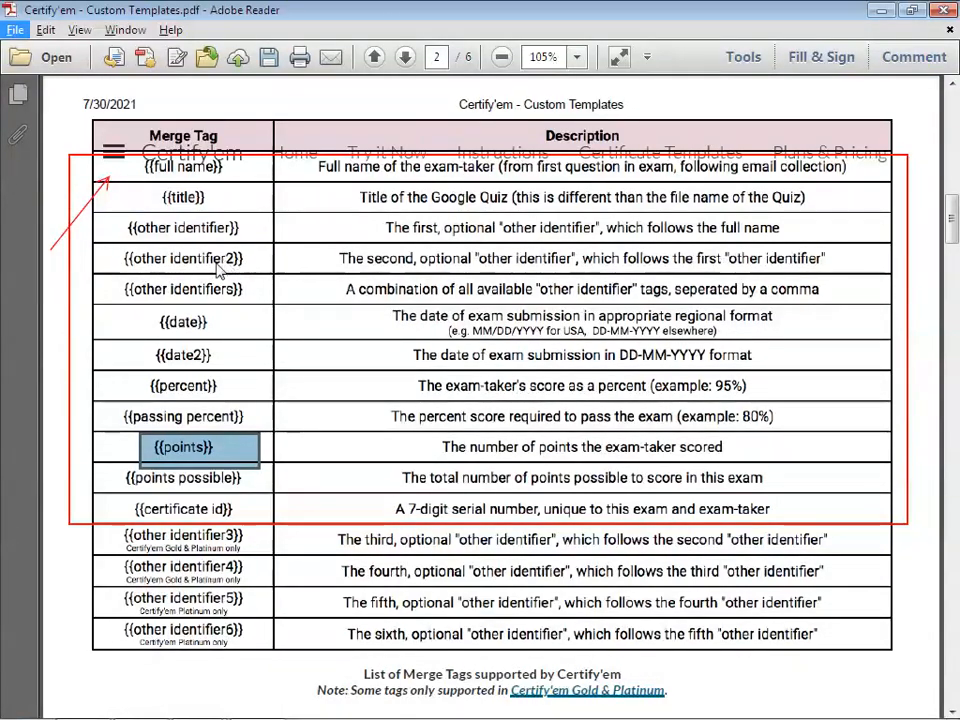
pyautogui.hotkey('alt', 'Tab')
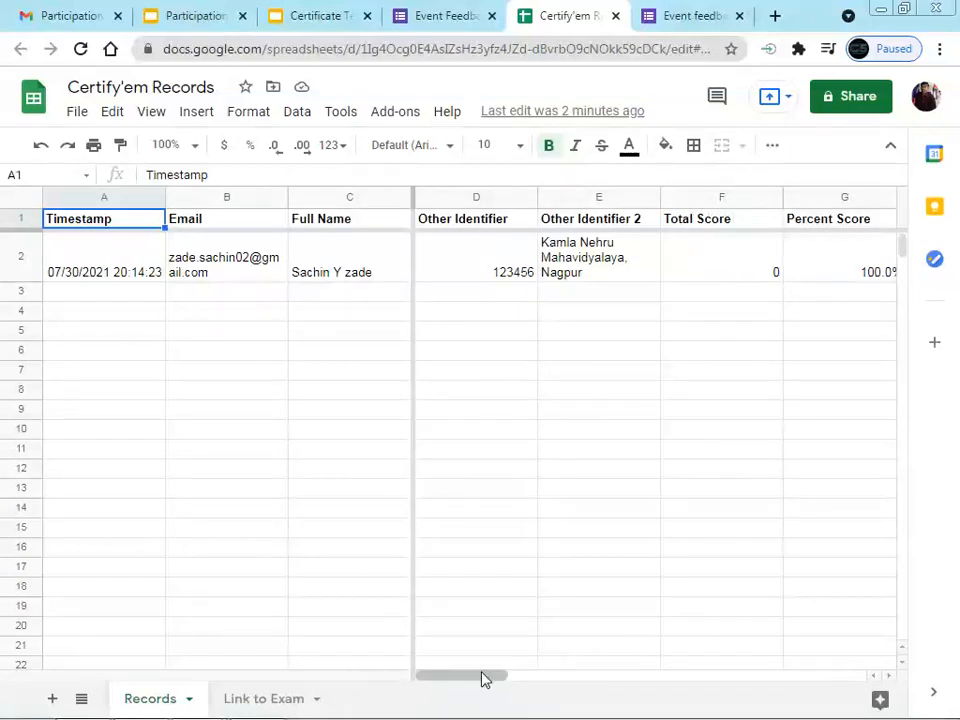
# Compare the sheet's Certificate ID column with the emailed certificate PDF, then return to the form
pyautogui.moveTo(486, 677); pyautogui.dragTo(576, 673)
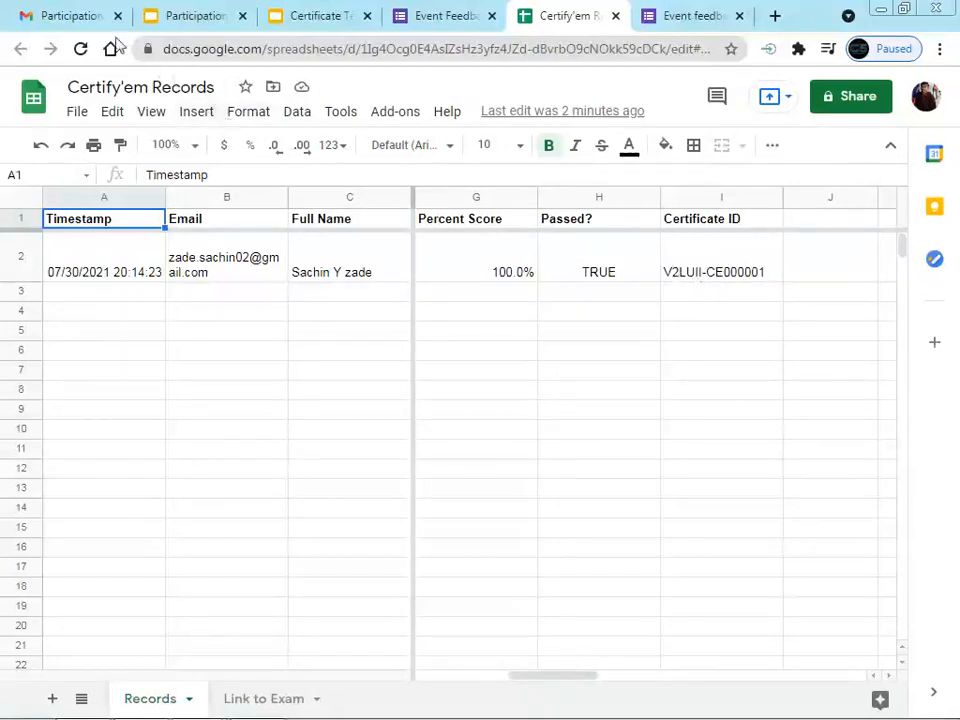
pyautogui.click(71, 15)
pyautogui.click(494, 488)
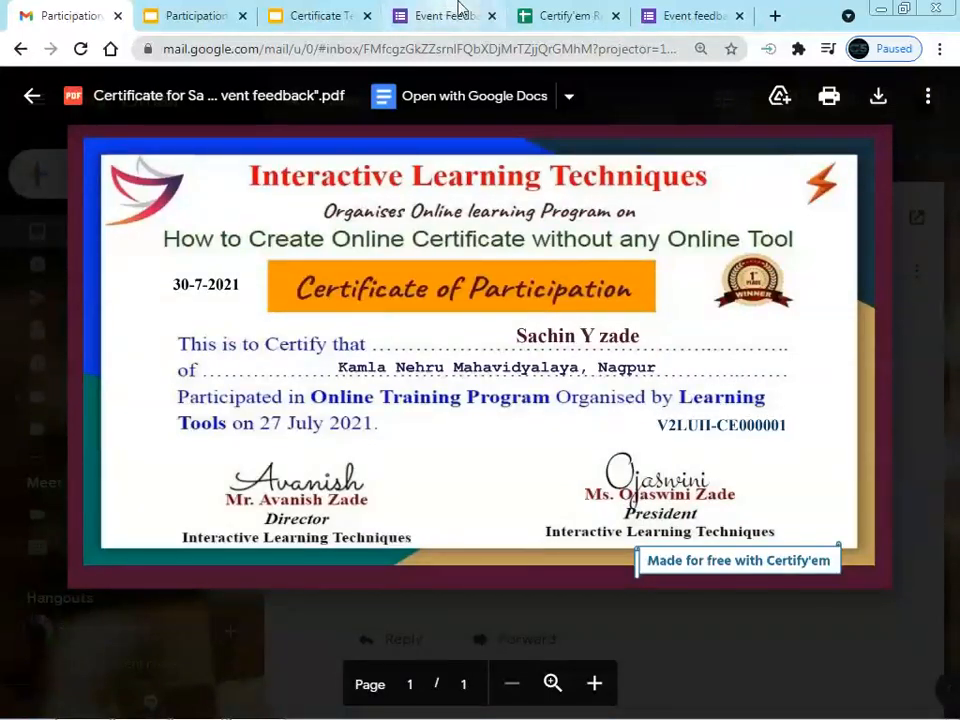
pyautogui.click(580, 18)
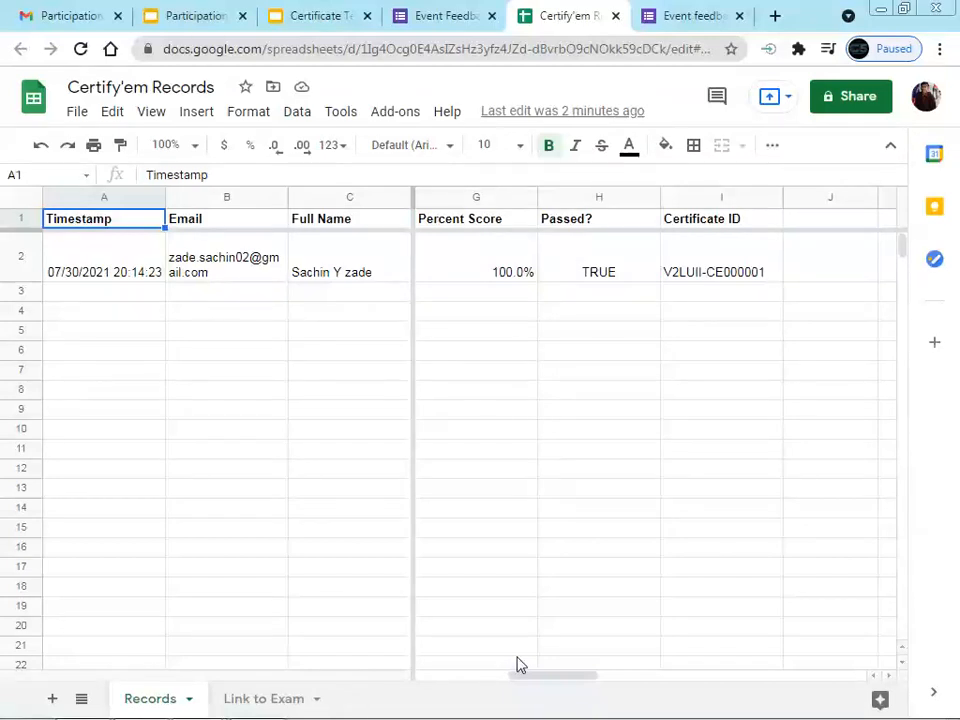
pyautogui.click(448, 22)
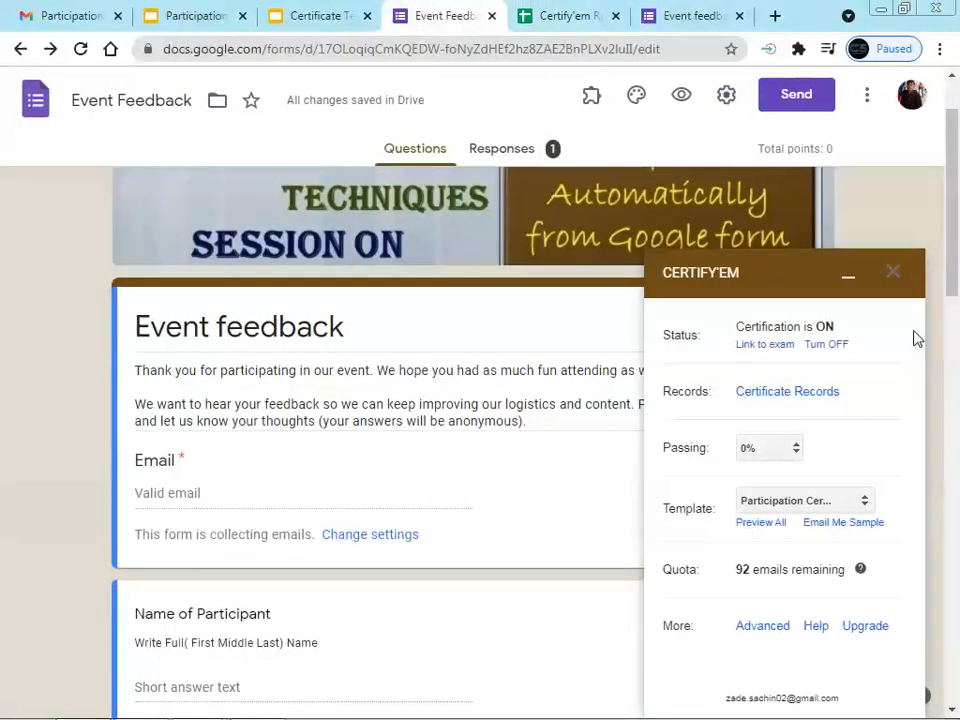
# Close the Certify'em panel and open Certify'em's Resend Certificates dialog
pyautogui.click(894, 272)
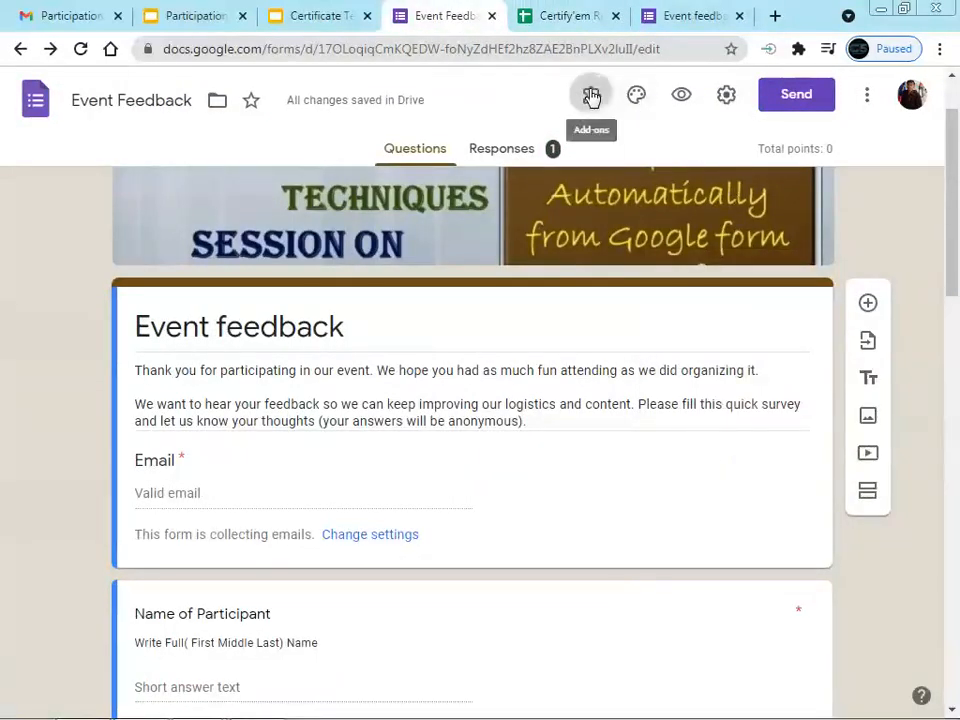
pyautogui.click(591, 96)
pyautogui.click(606, 150)
pyautogui.click(591, 96)
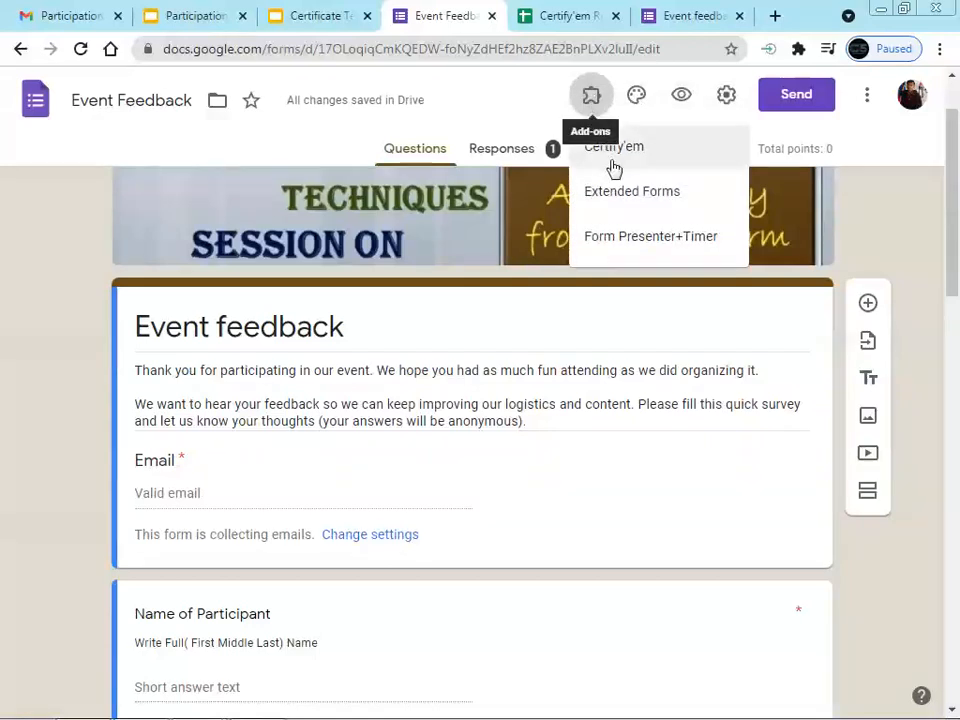
pyautogui.click(615, 152)
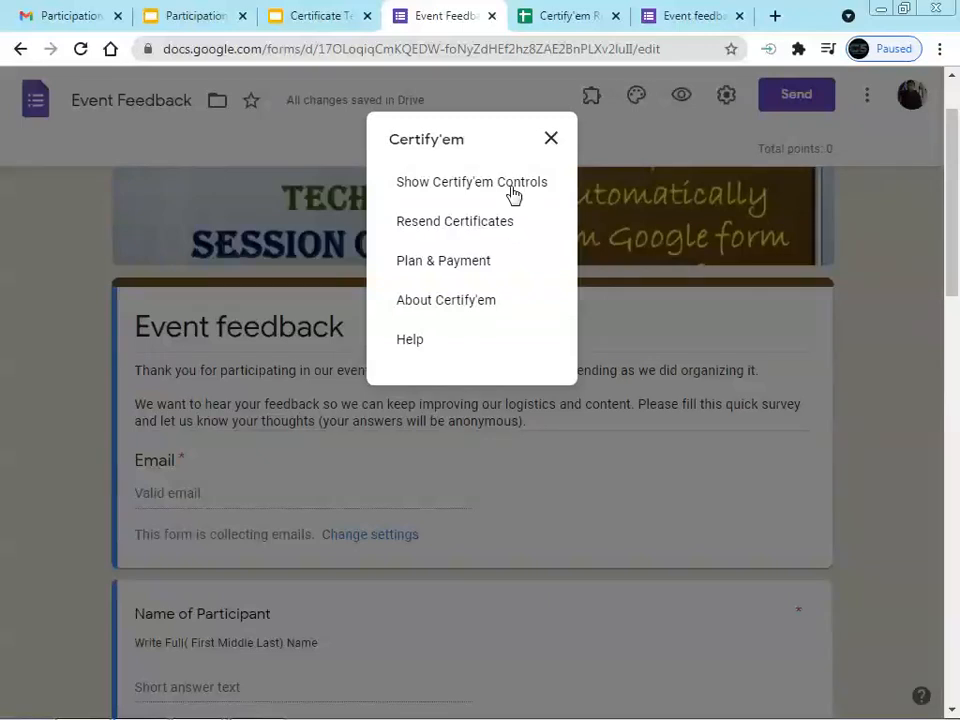
pyautogui.click(435, 222)
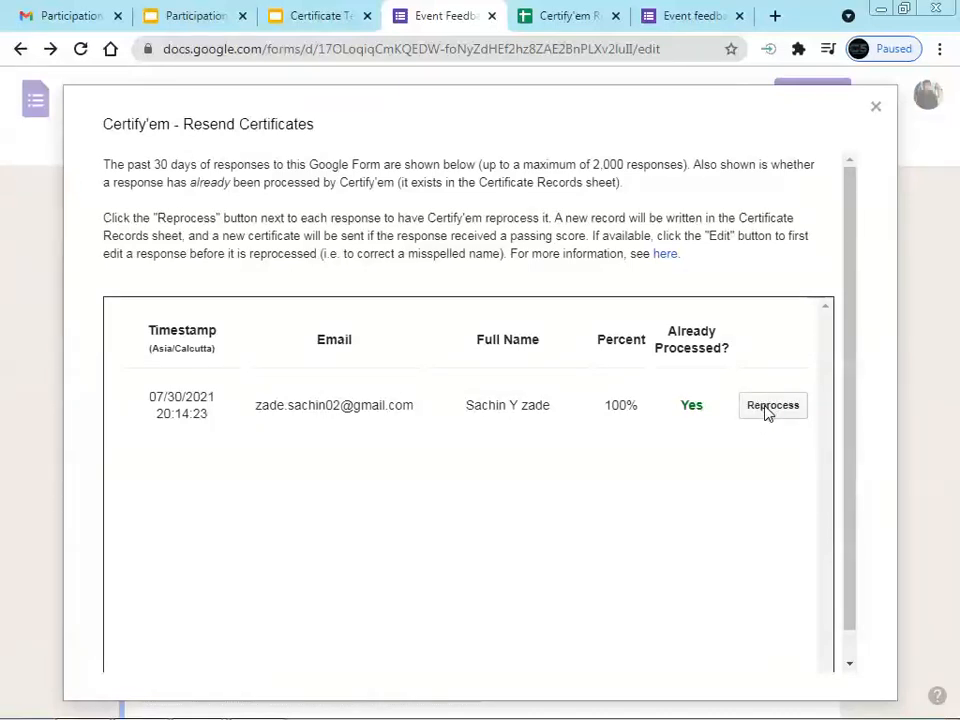
# Reprocess the single 100% response so its certificate is resent
pyautogui.moveTo(255, 408); pyautogui.dragTo(559, 405)
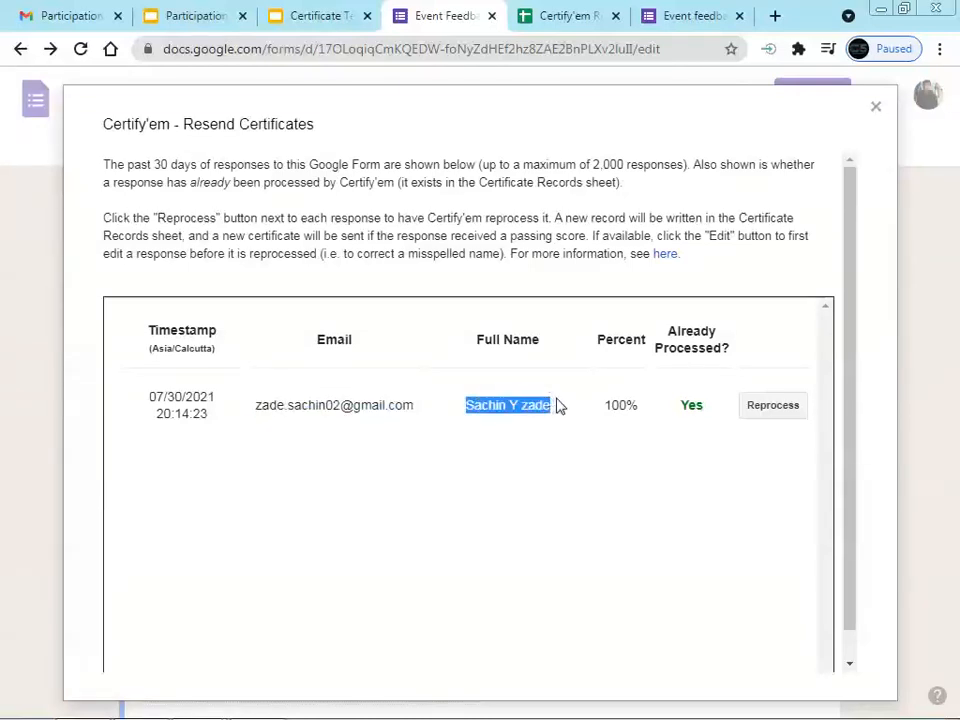
pyautogui.click(773, 406)
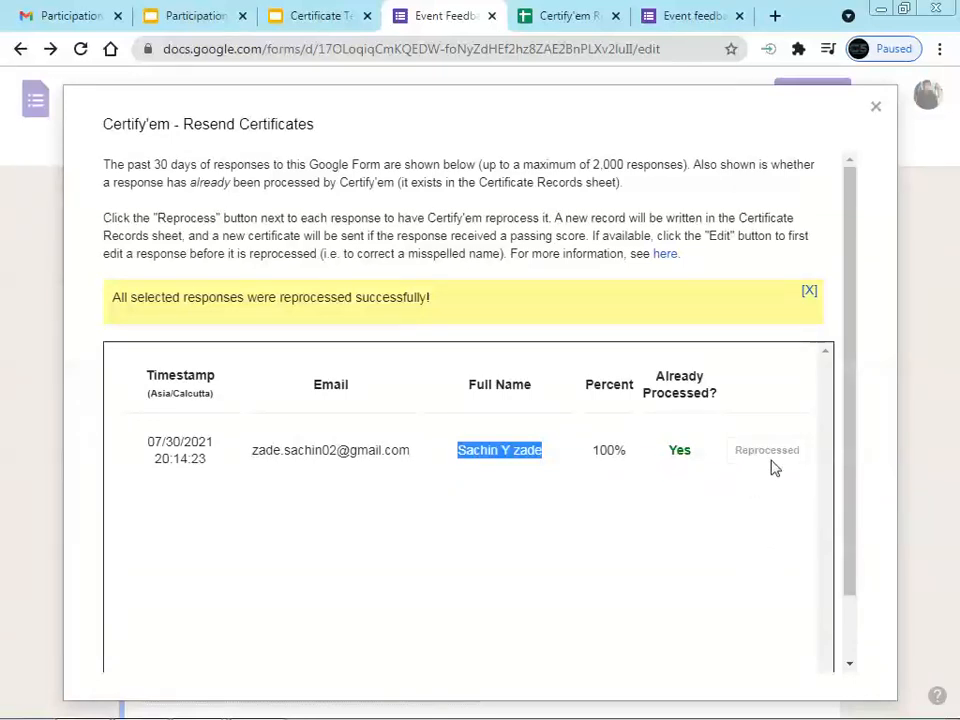
# Close the resend window, reshow the Certify'em controls, and view the certificate email in Gmail
pyautogui.click(876, 107)
pyautogui.click(591, 94)
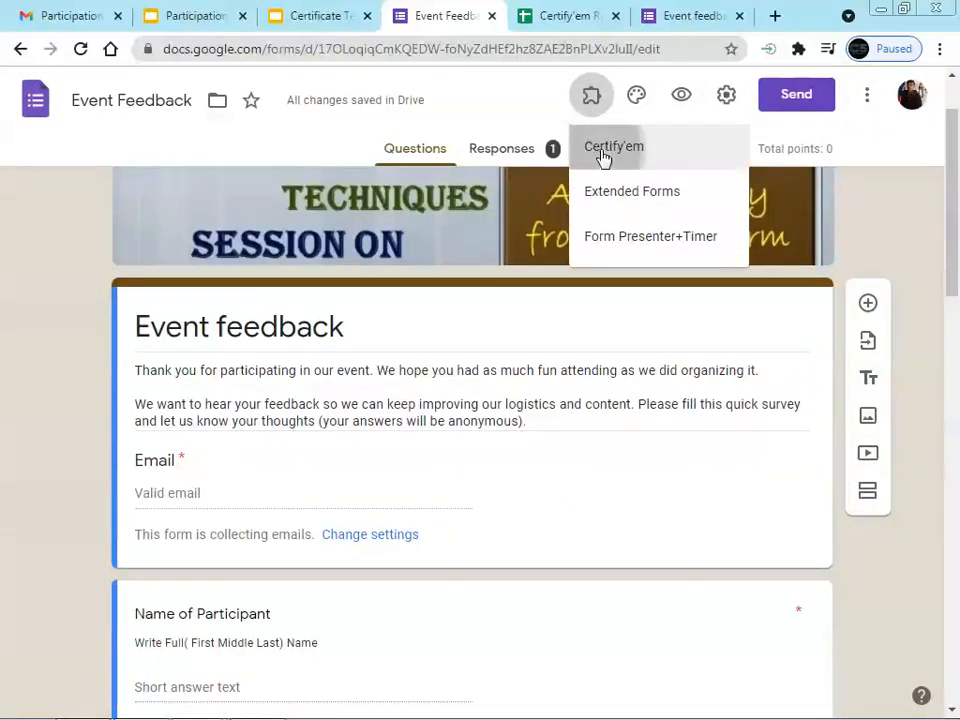
pyautogui.click(600, 146)
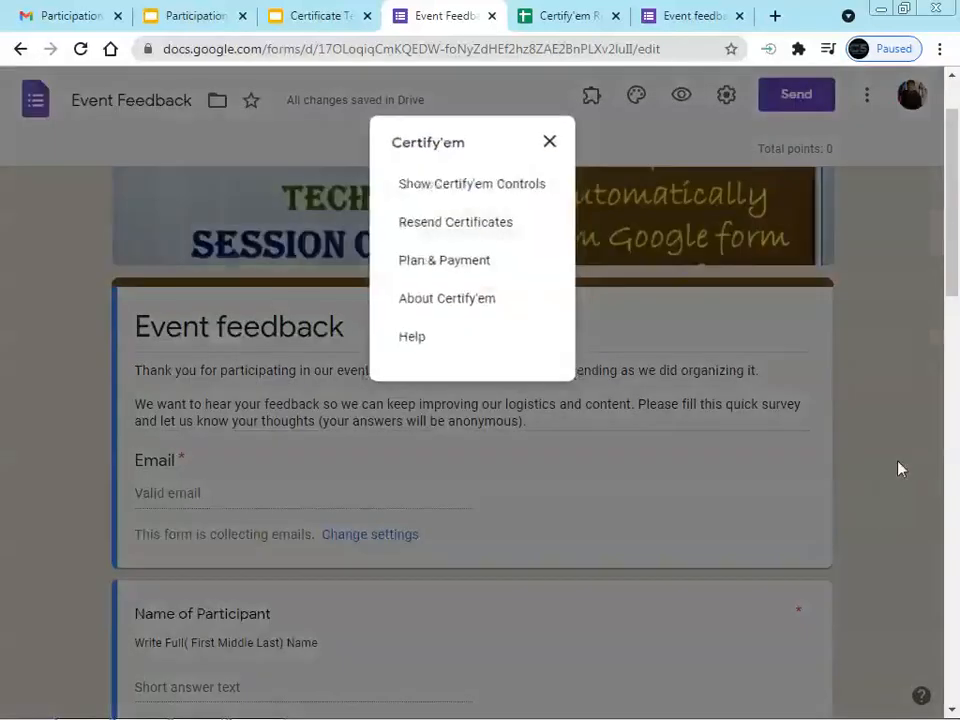
pyautogui.click(474, 185)
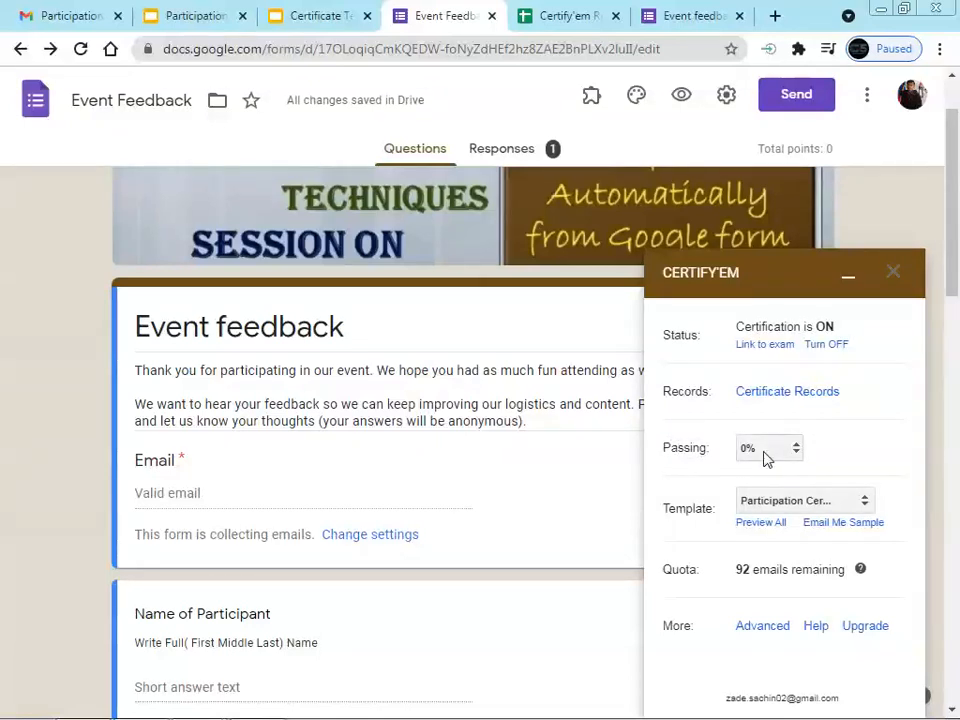
pyautogui.click(64, 17)
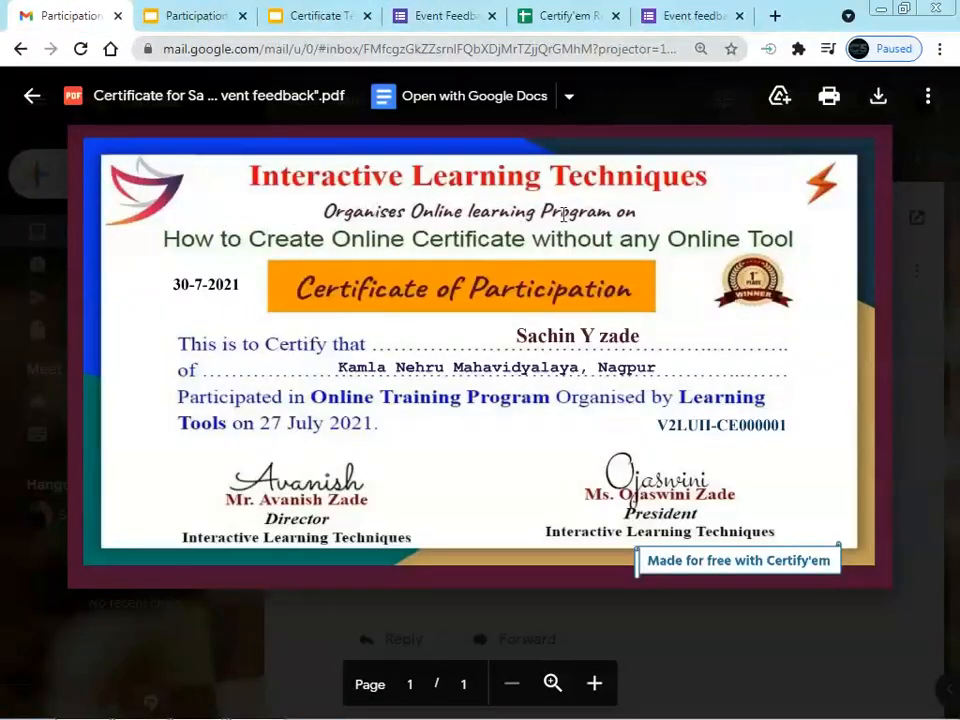
# Return to the Gmail inbox and zoom the page out to 80%
pyautogui.press('Escape')
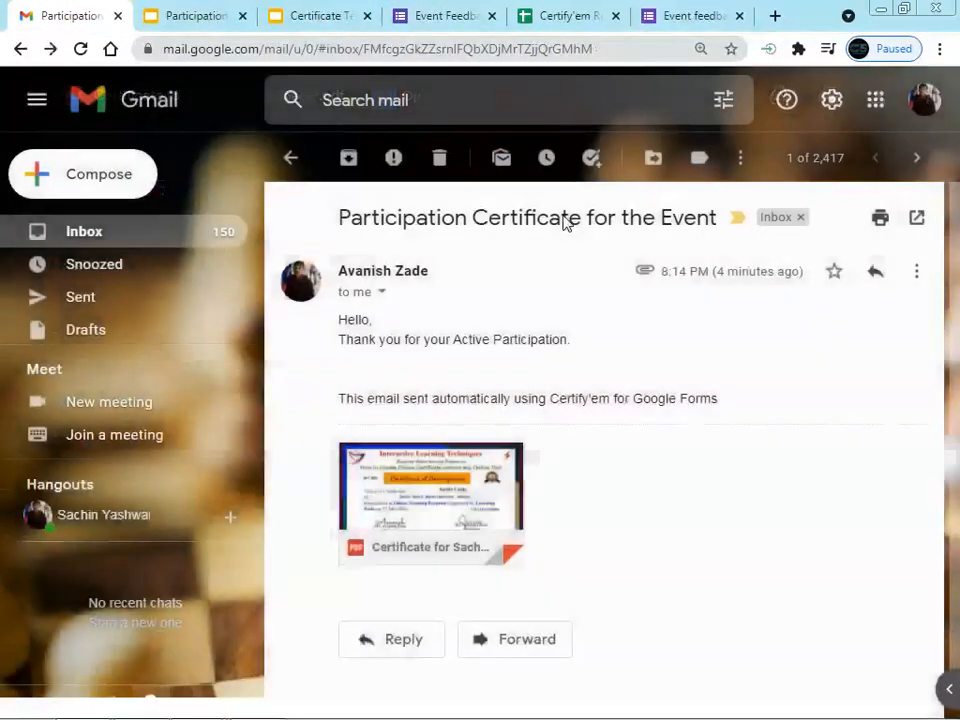
pyautogui.click(141, 237)
pyautogui.hotkey('ctrl', '-')
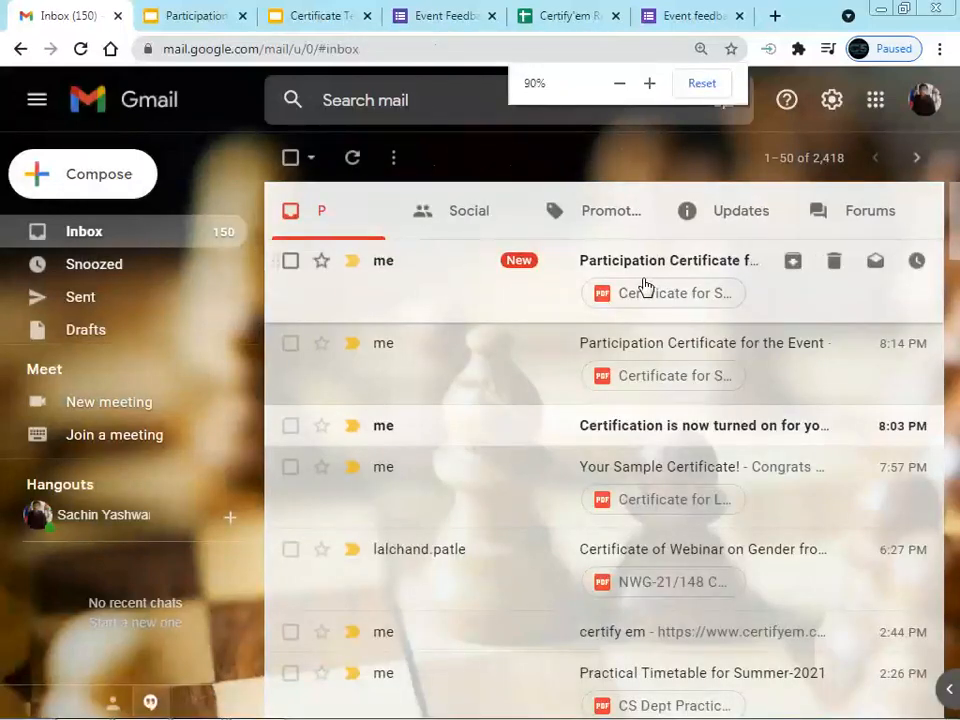
pyautogui.hotkey('ctrl', '-')
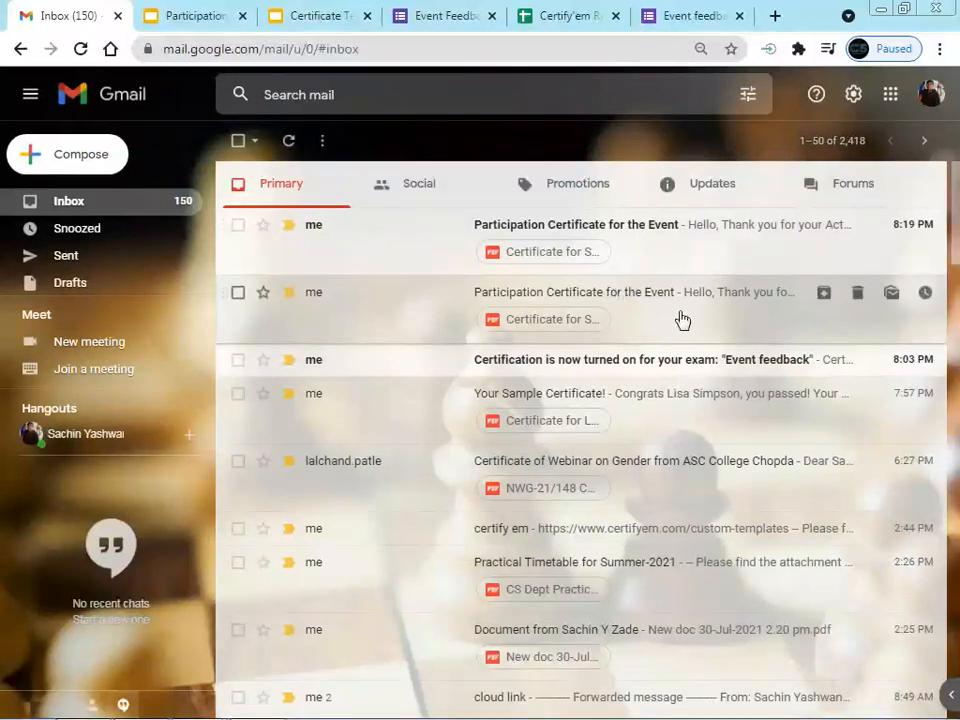
# Preview the PDF in the newest Participation Certificate email, then go to the Certify'em Records sheet
pyautogui.click(237, 293)
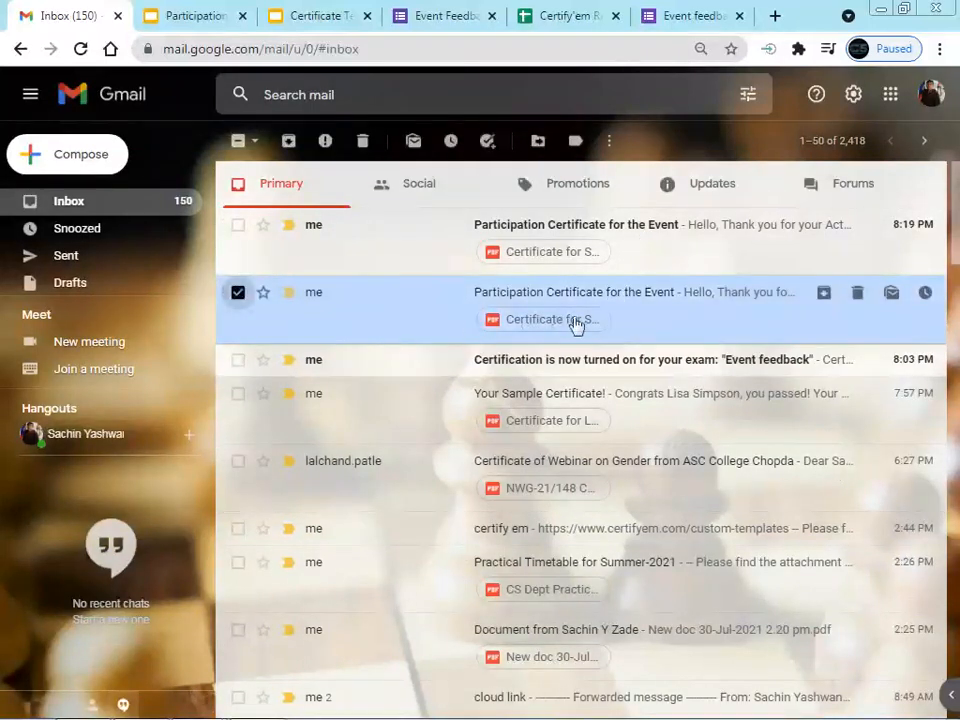
pyautogui.click(577, 231)
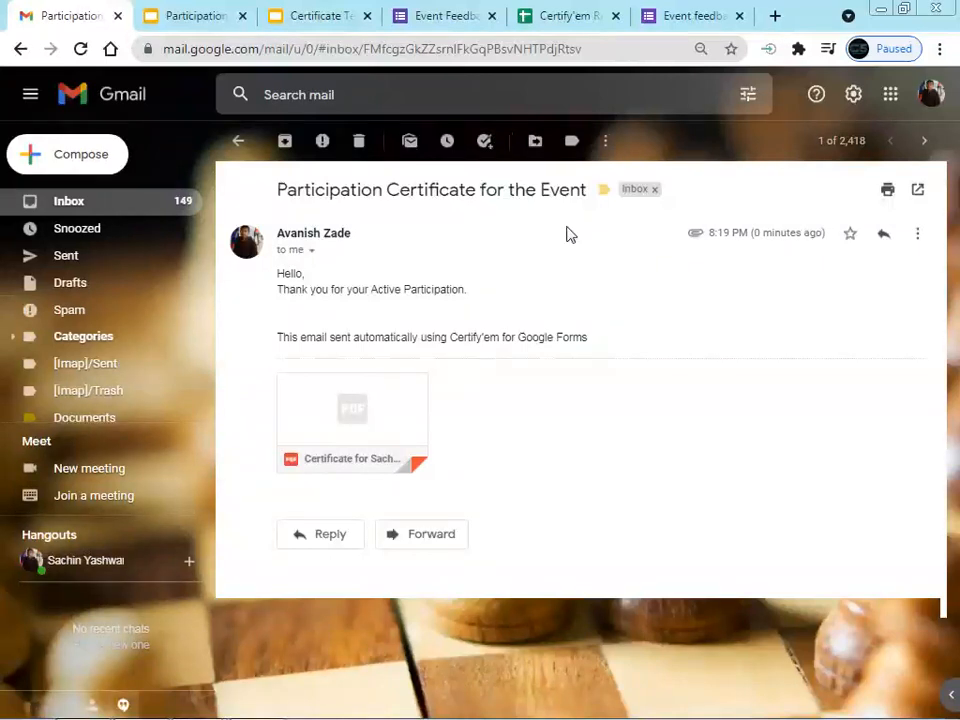
pyautogui.click(400, 400)
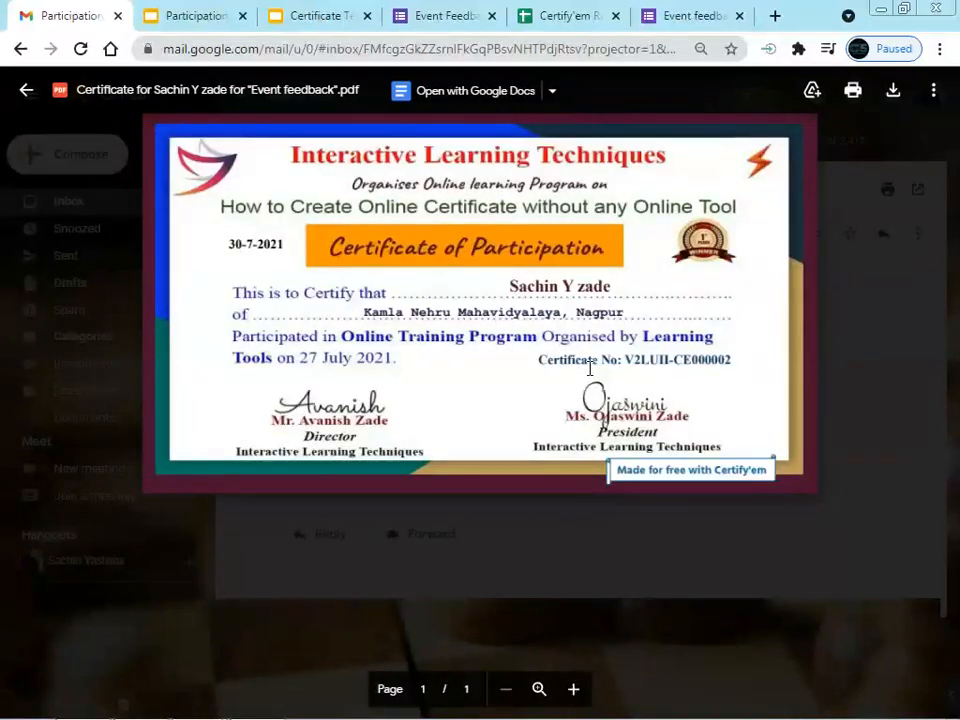
pyautogui.press('Escape')
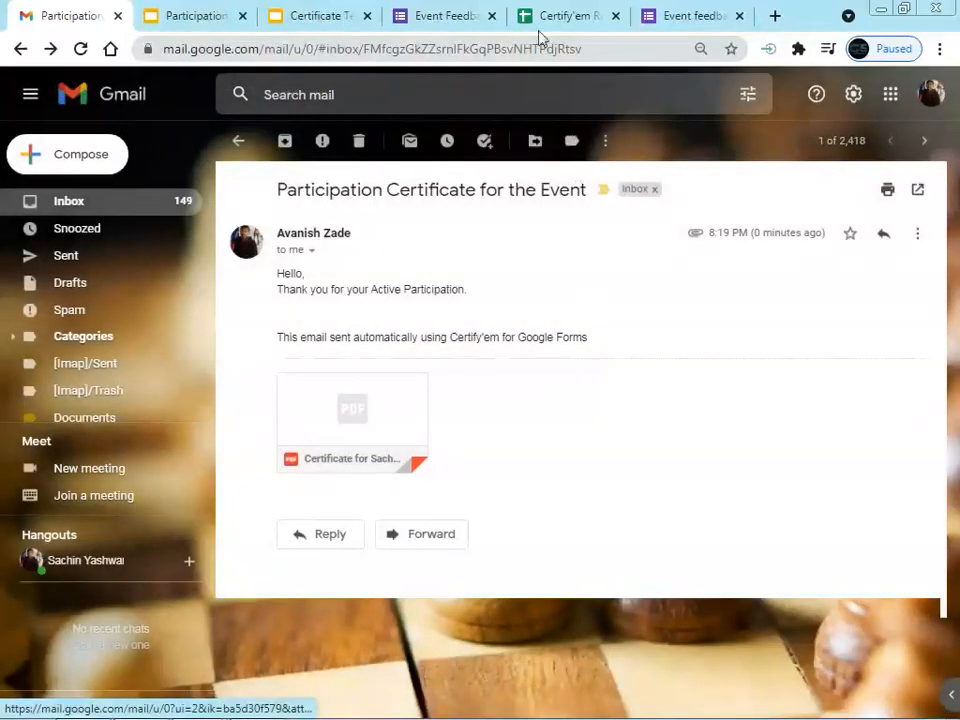
pyautogui.click(563, 17)
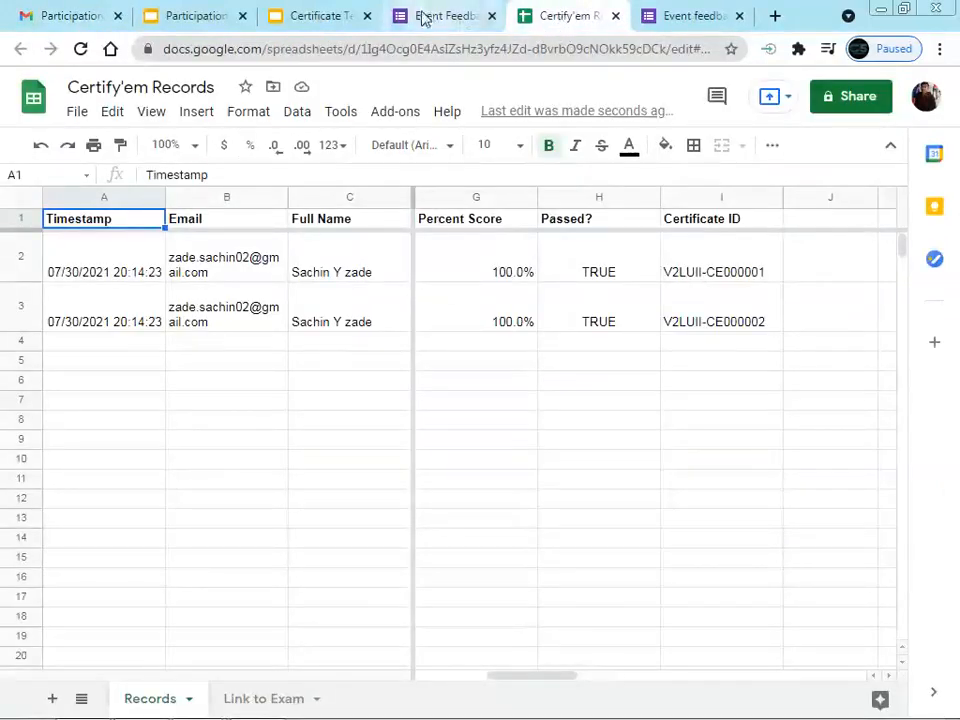
# Check the Event Feedback form, then return to the certificate email in Gmail
pyautogui.click(422, 17)
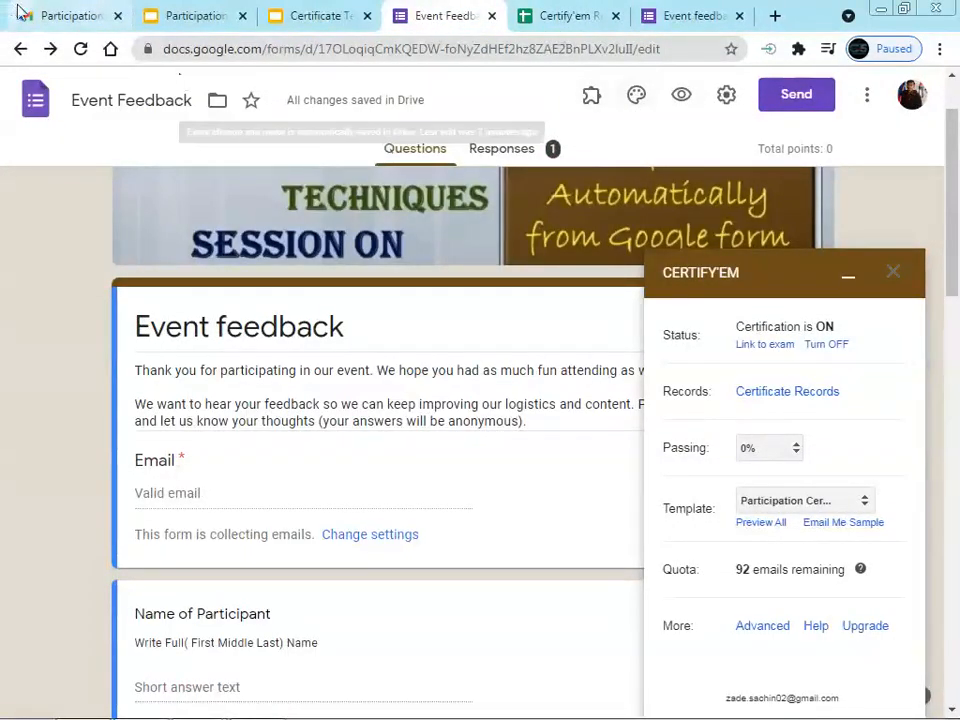
pyautogui.click(64, 15)
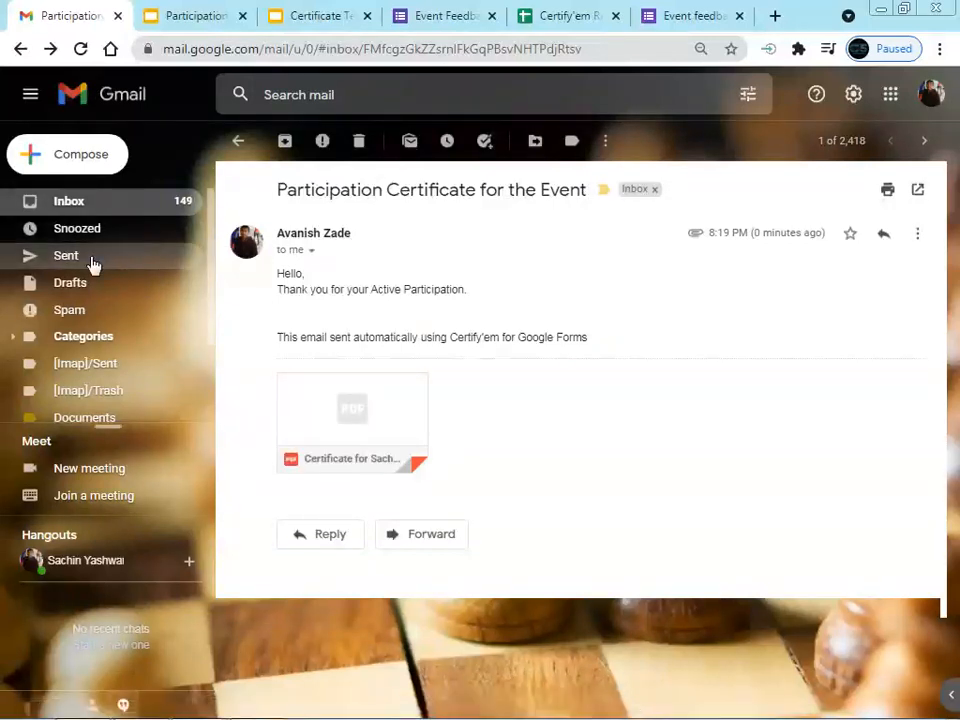
# Check both certificate emails in Gmail's Sent folder, then view Certify'em Records columns D–G
pyautogui.click(91, 262)
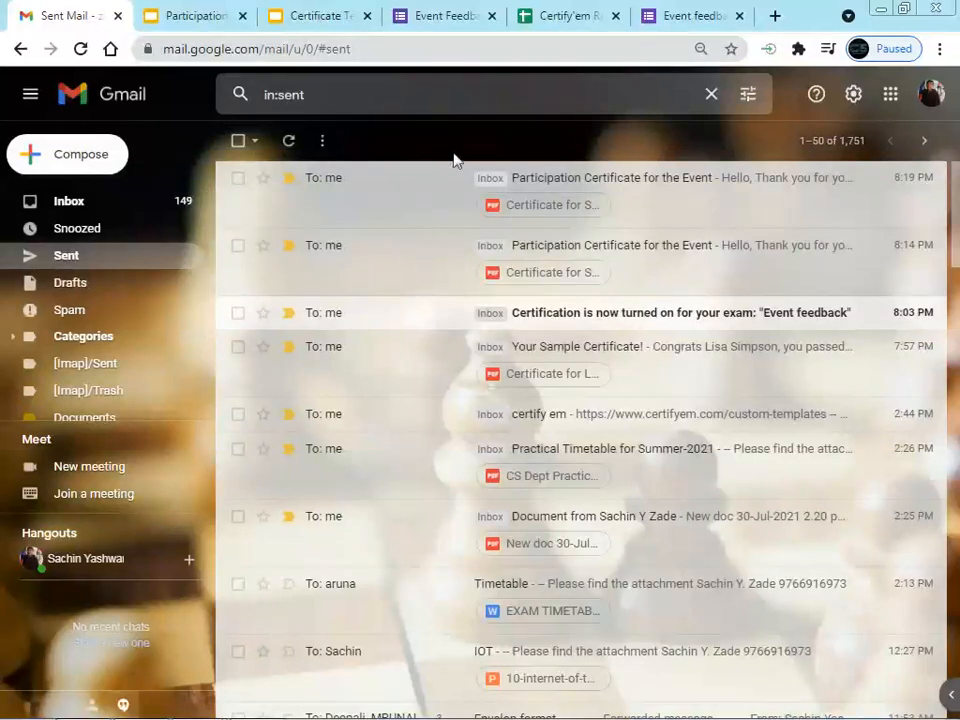
pyautogui.click(563, 17)
pyautogui.moveTo(536, 678); pyautogui.dragTo(408, 695)
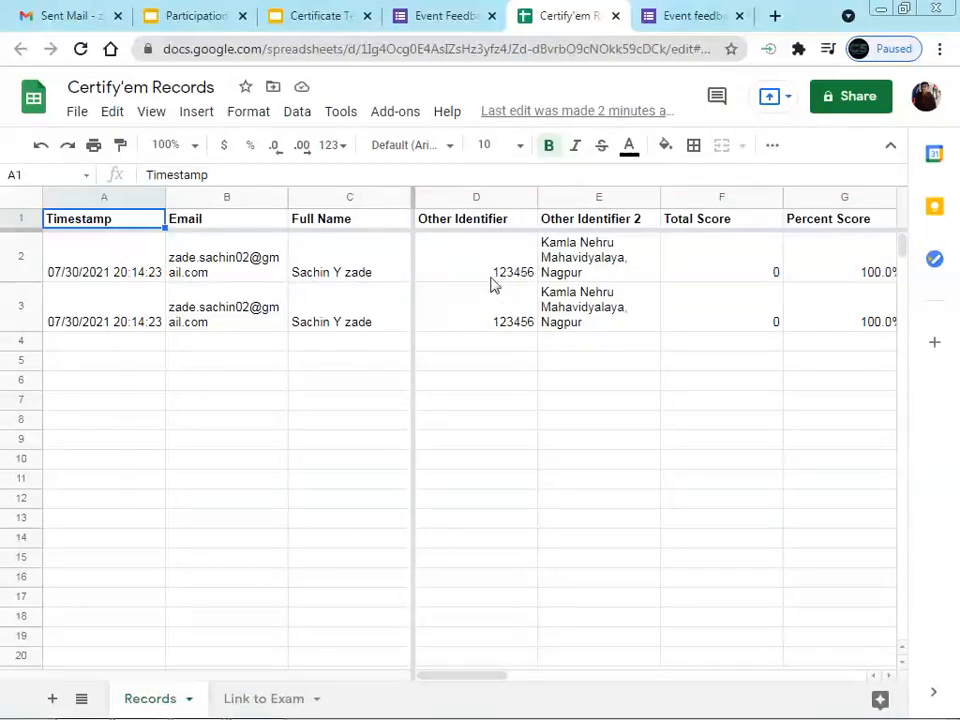
# Download the Event Feedback responses as a .csv file from the Responses tab
pyautogui.moveTo(448, 681); pyautogui.dragTo(561, 681)
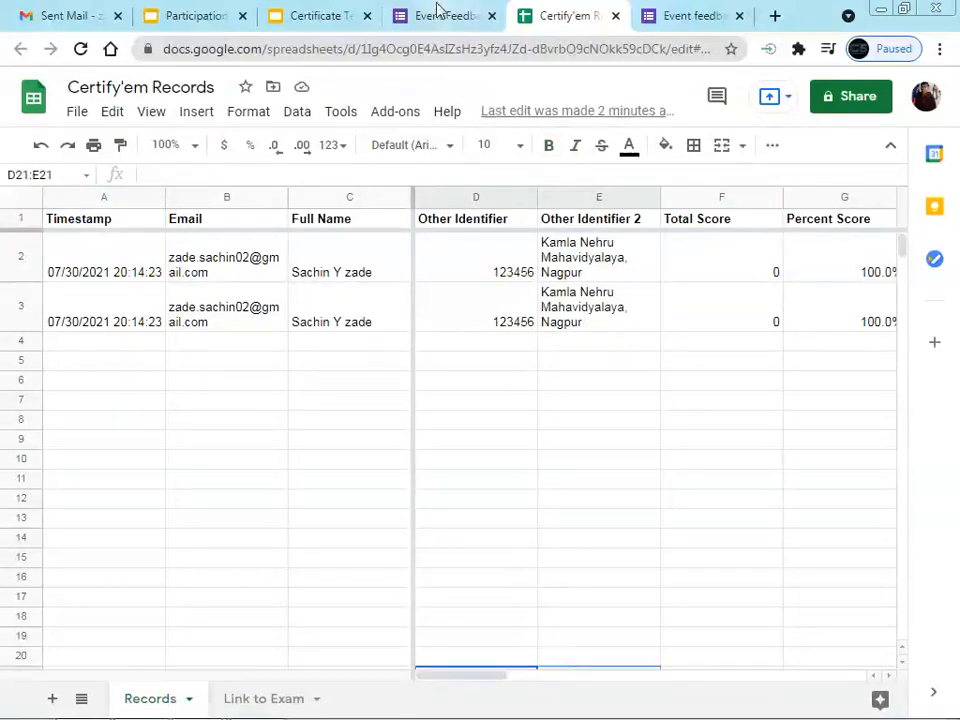
pyautogui.click(447, 16)
pyautogui.click(520, 152)
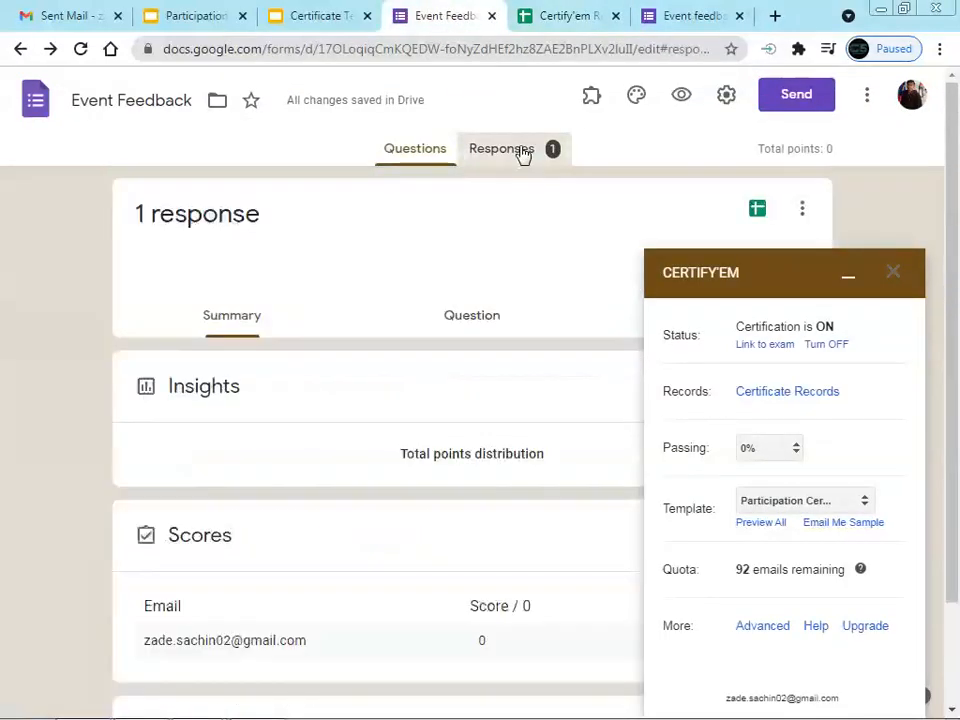
pyautogui.click(851, 280)
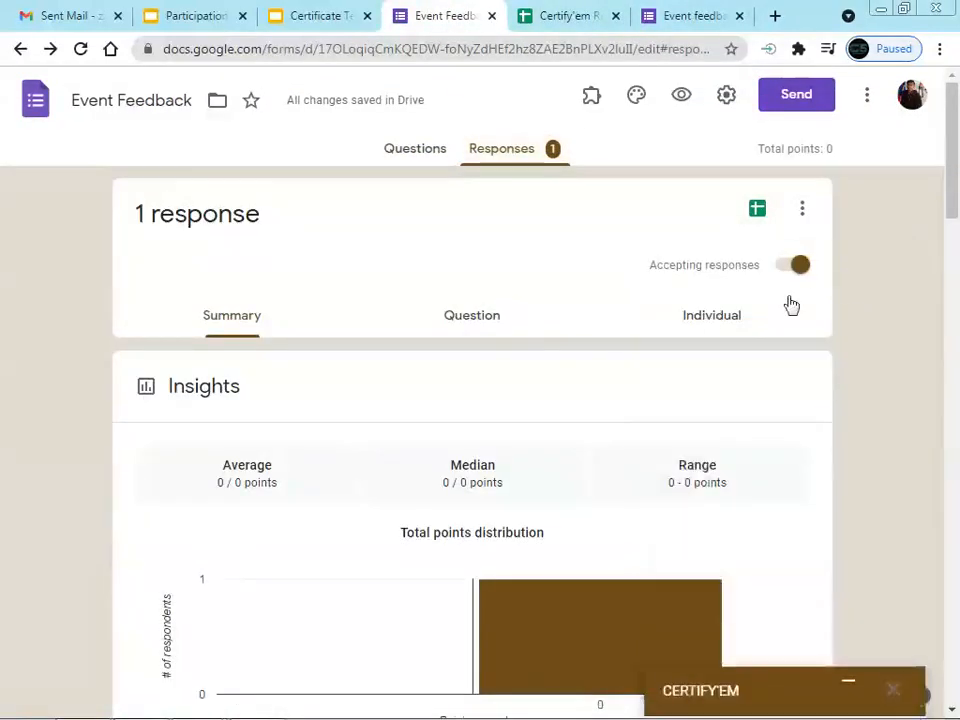
pyautogui.click(801, 210)
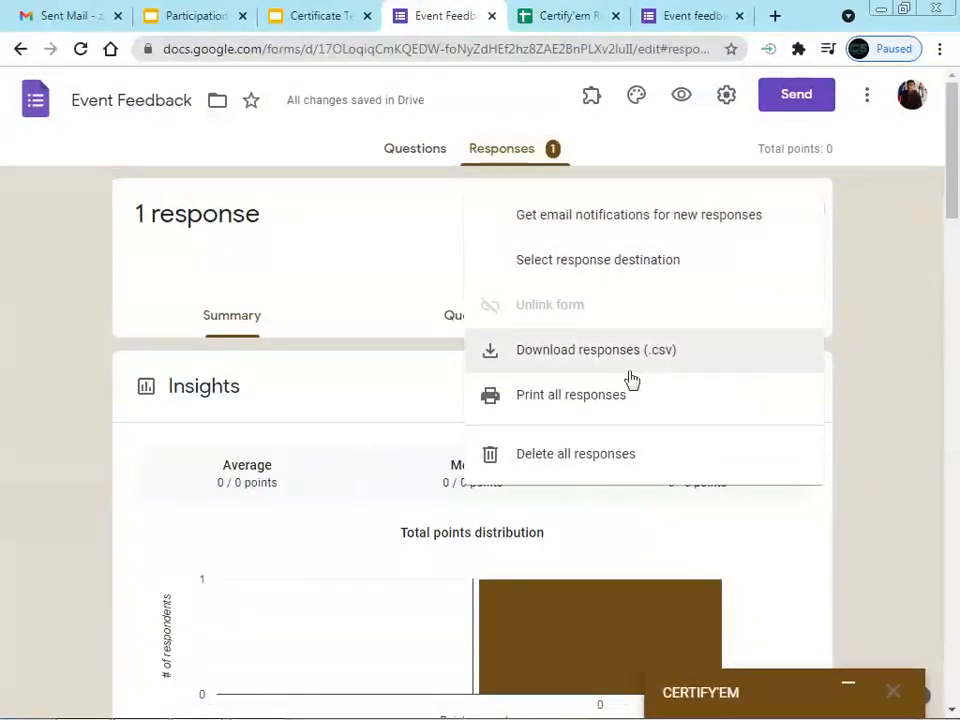
pyautogui.click(575, 359)
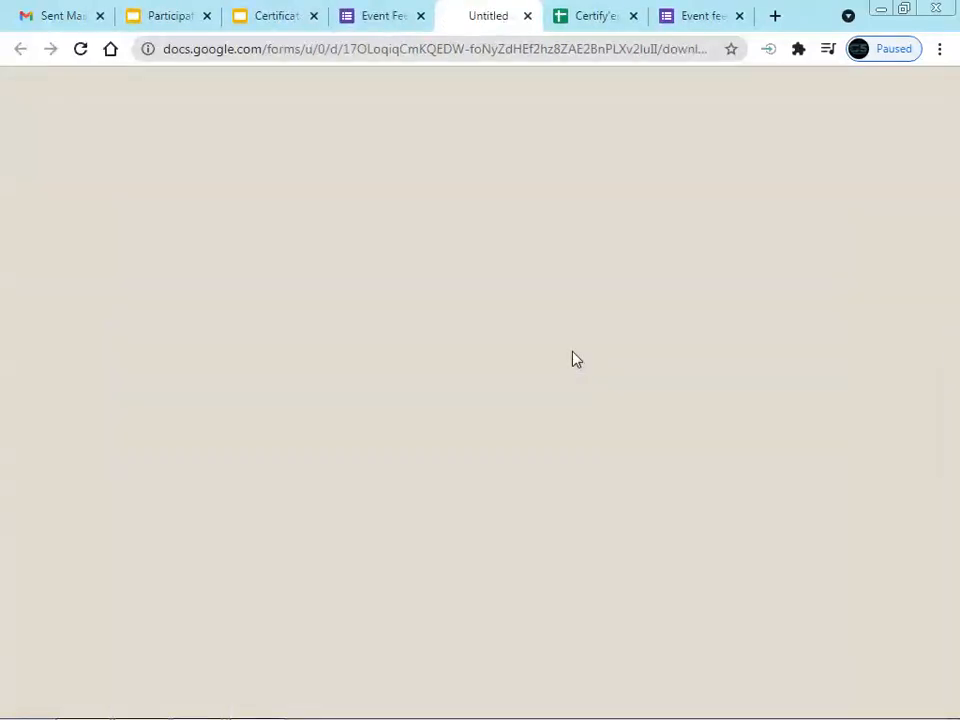
# Open Event Feedback.csv from the downloaded zip archive in Excel
pyautogui.click(586, 20)
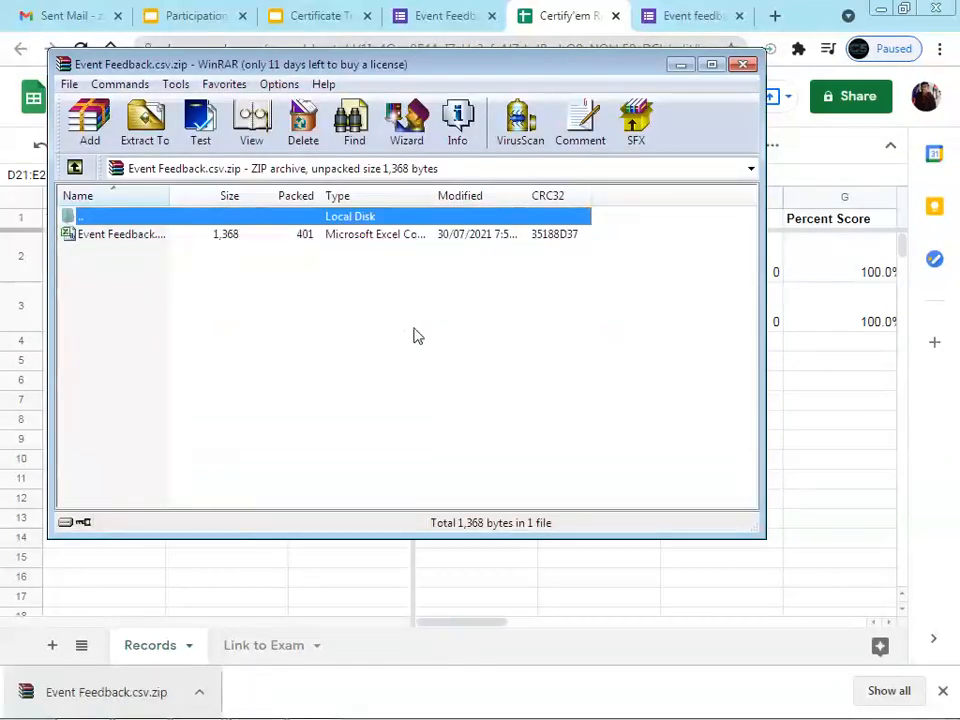
pyautogui.click(122, 236)
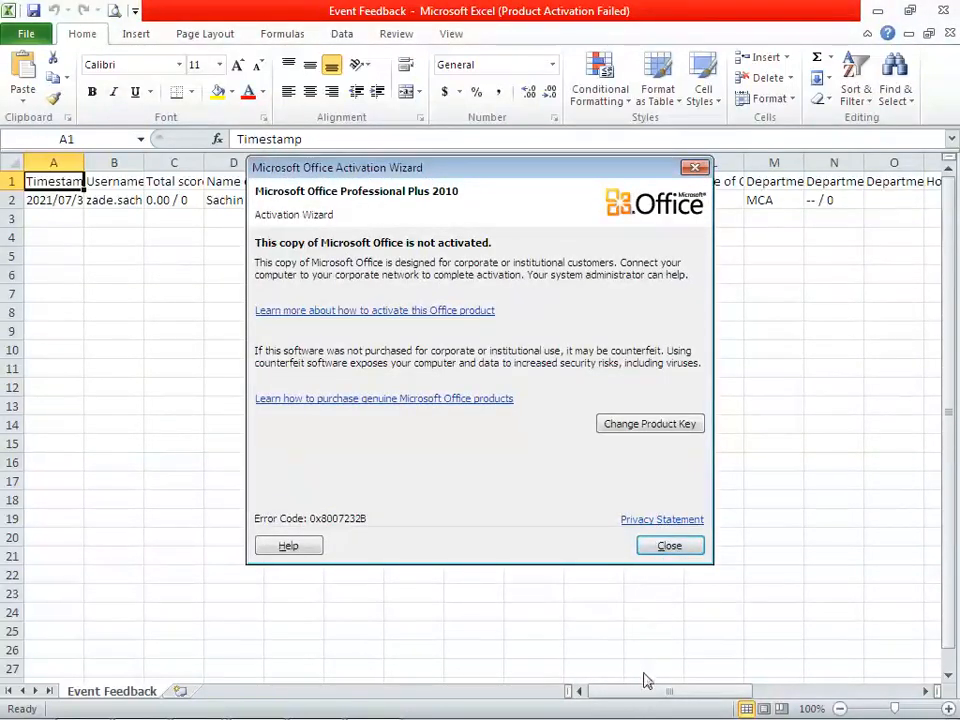
# Dismiss the Office activation warning, scroll across the exported response columns, and close Excel
pyautogui.click(666, 546)
pyautogui.moveTo(628, 702); pyautogui.dragTo(827, 700)
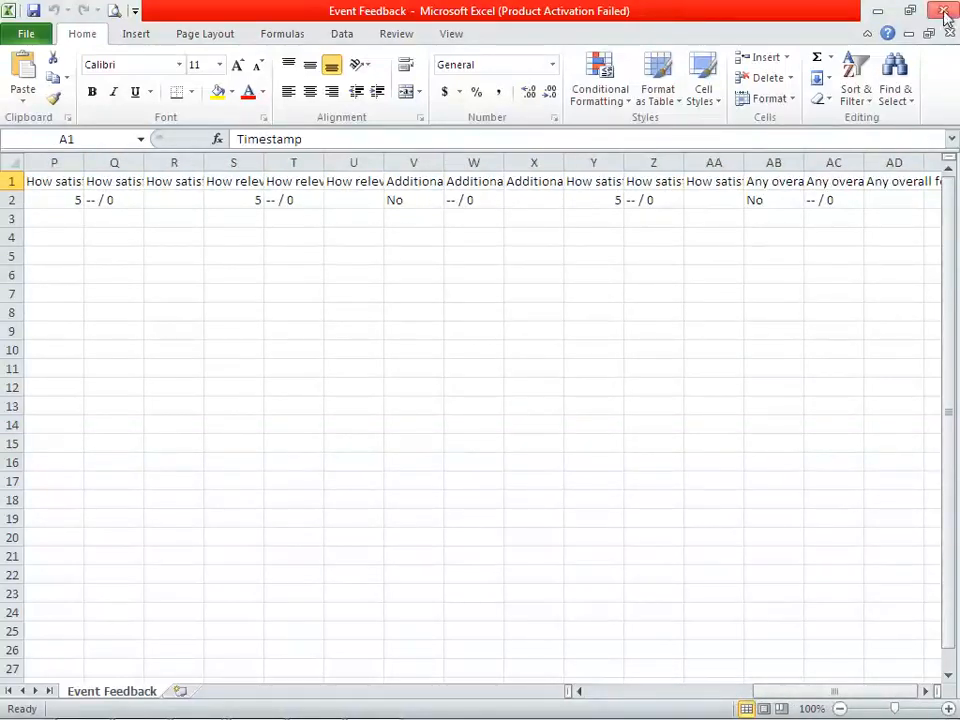
pyautogui.click(943, 10)
# Minimize WinRAR and return to the Event Feedback form's Questions view
pyautogui.click(681, 66)
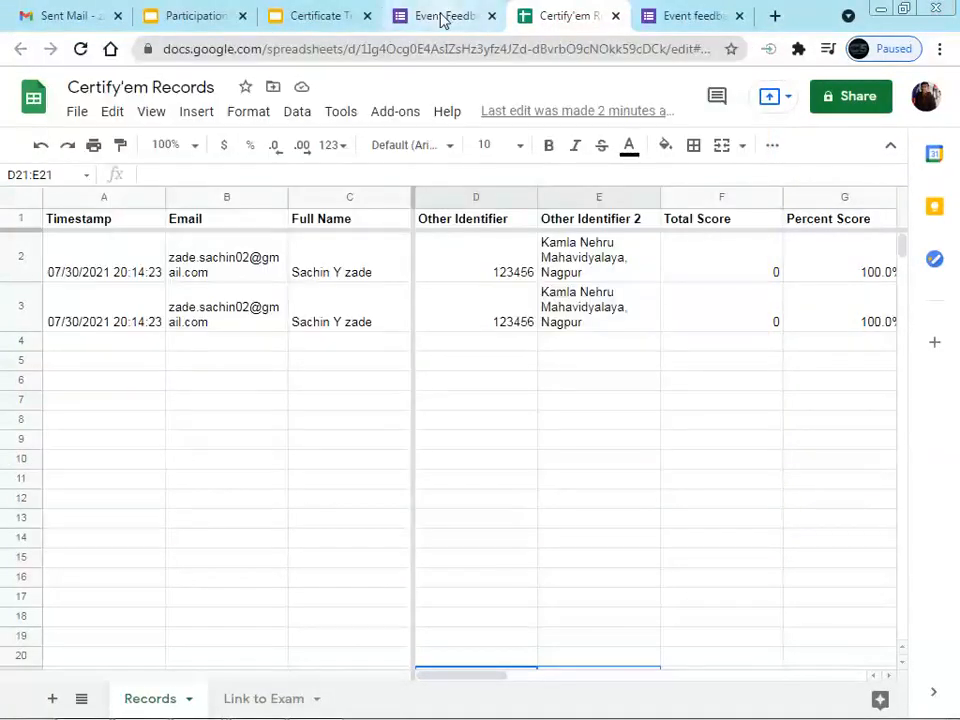
pyautogui.click(441, 16)
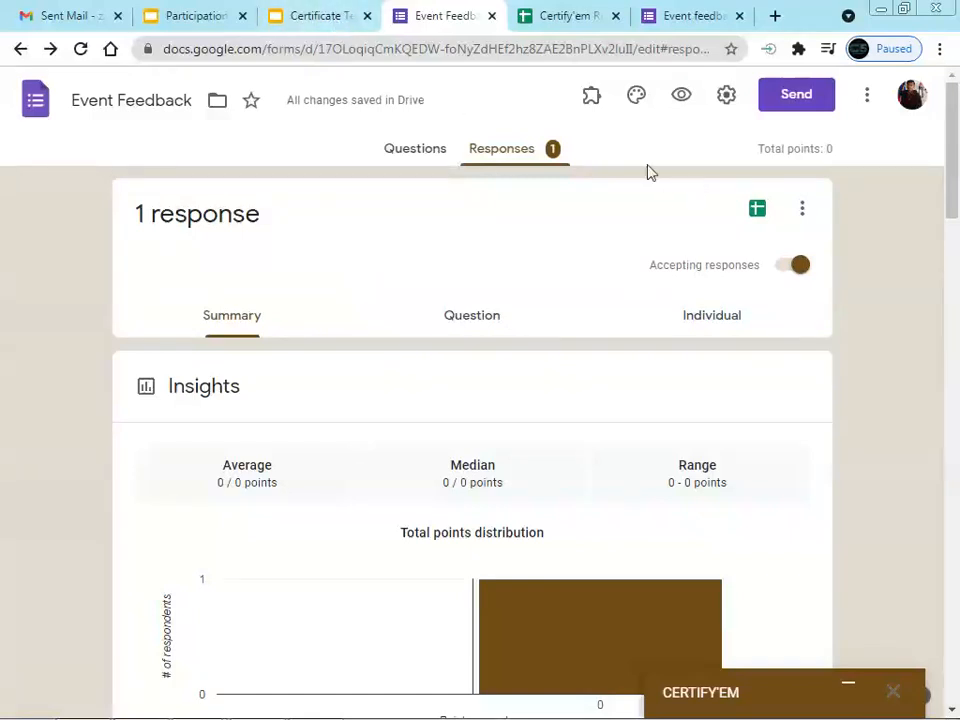
pyautogui.click(414, 150)
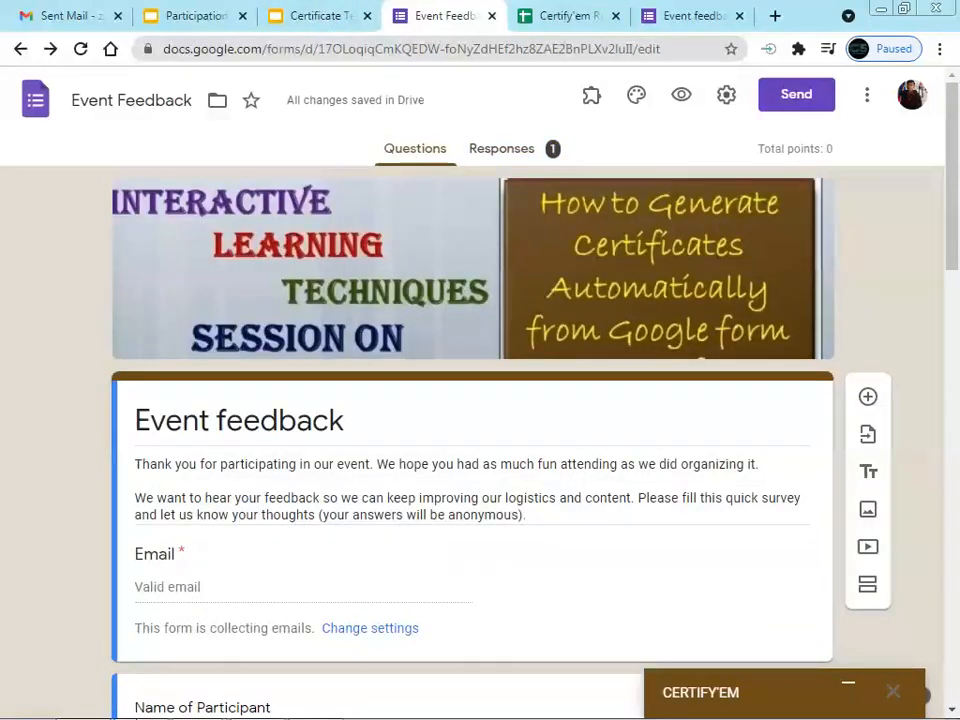
pyautogui.click(141, 706)
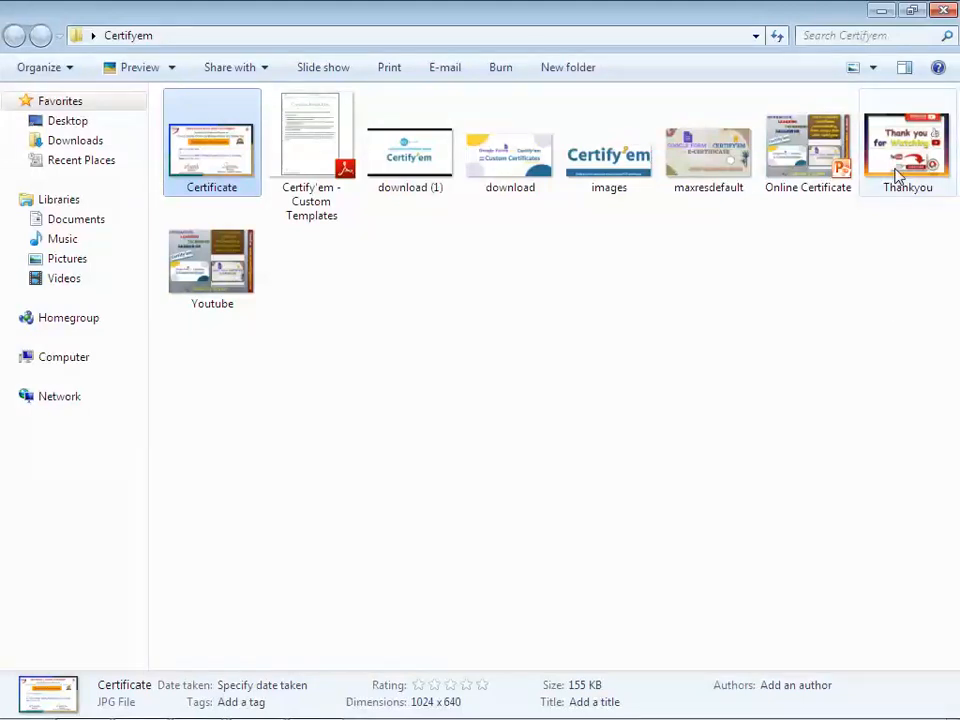
# Open the Thankyou image from the Certifyem folder in Picasa Photo Viewer
pyautogui.click(897, 175)
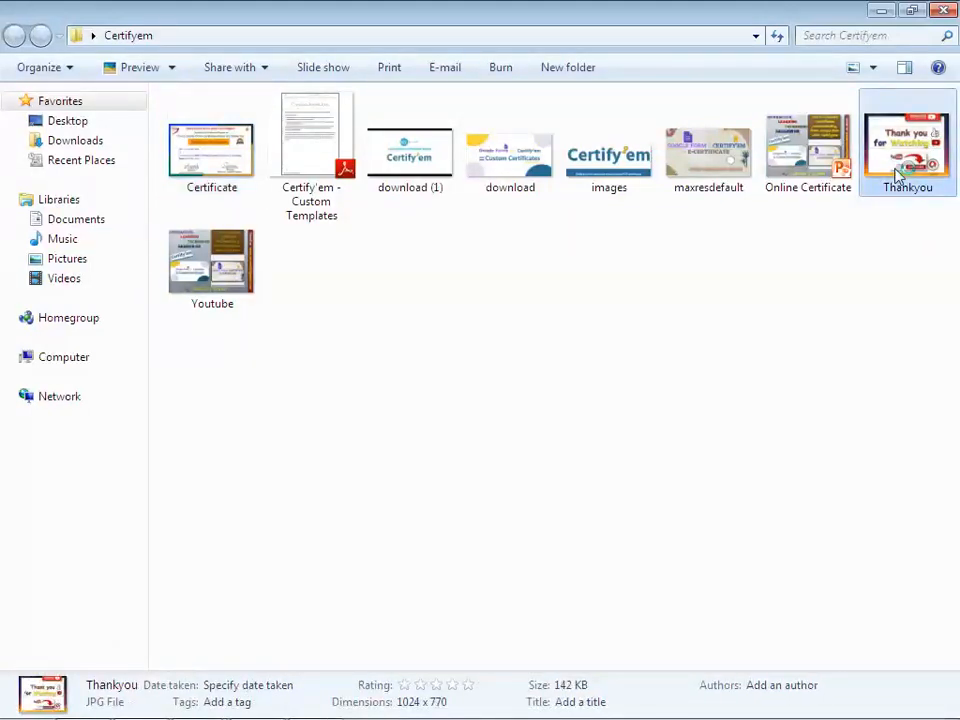
pyautogui.doubleClick(897, 175)
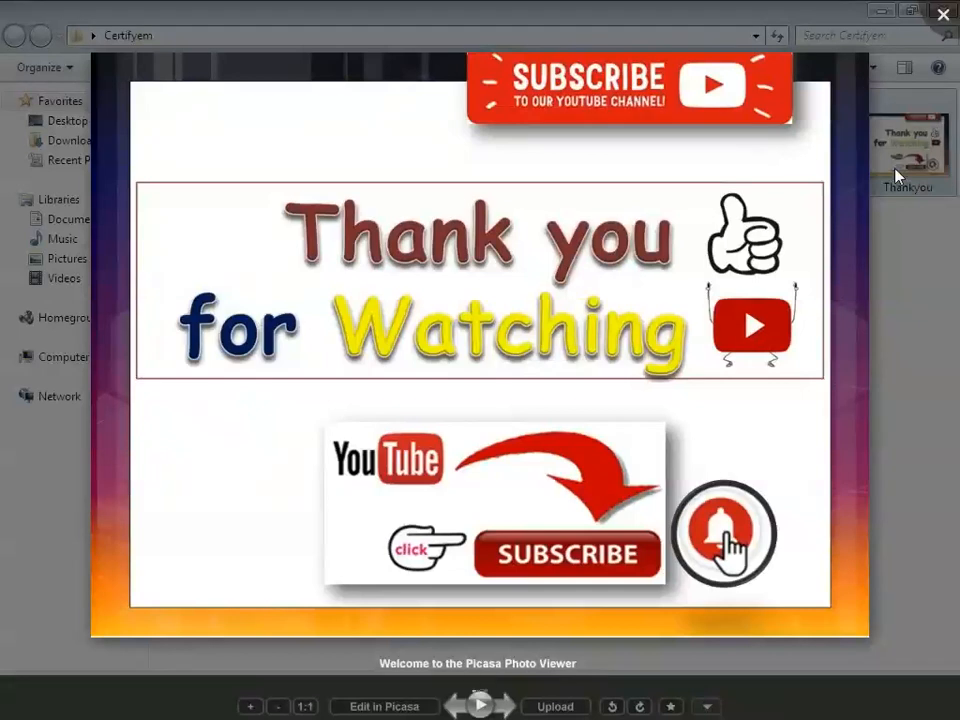